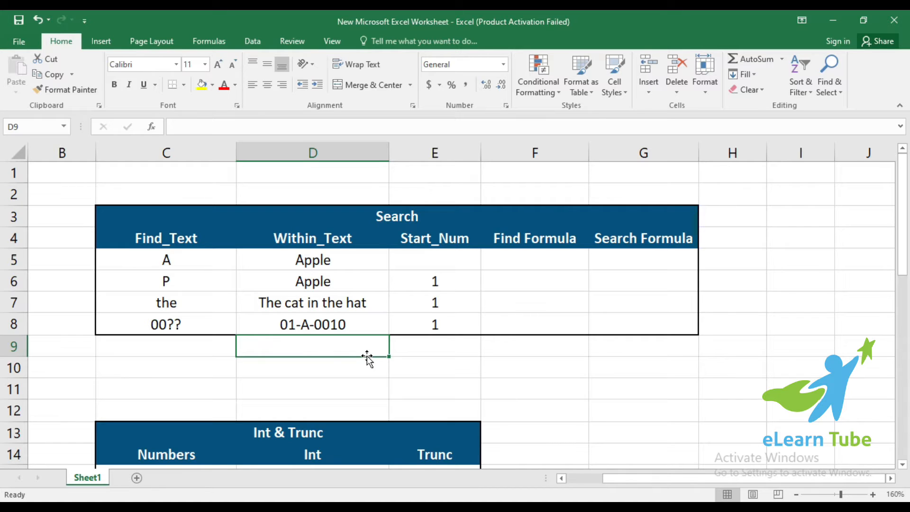
Examine the Search table's first entry and its Find Formula and Search Formula columns
click(182, 259)
click(532, 259)
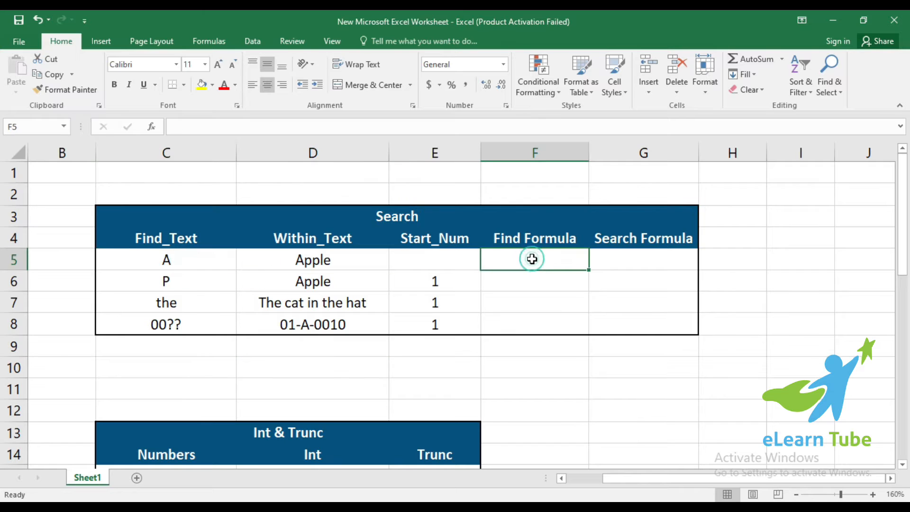
click(643, 254)
click(535, 232)
click(642, 238)
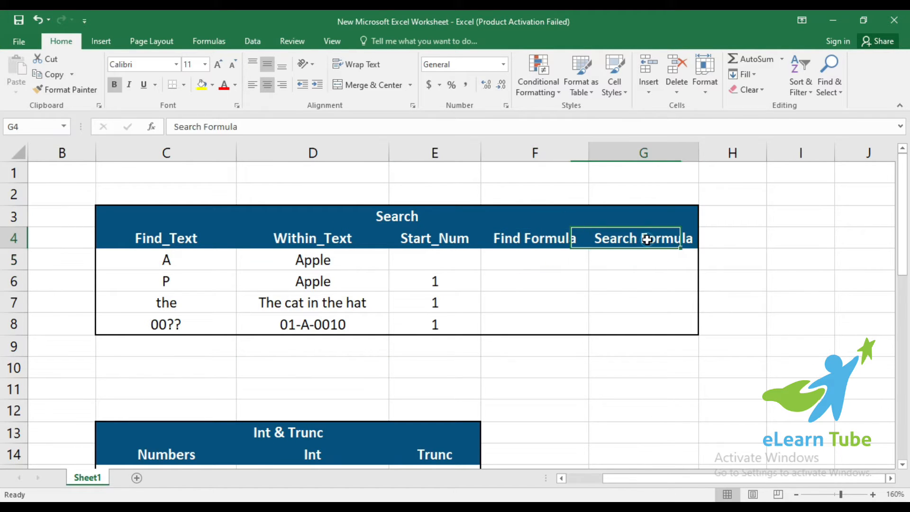
click(525, 237)
click(531, 256)
click(533, 240)
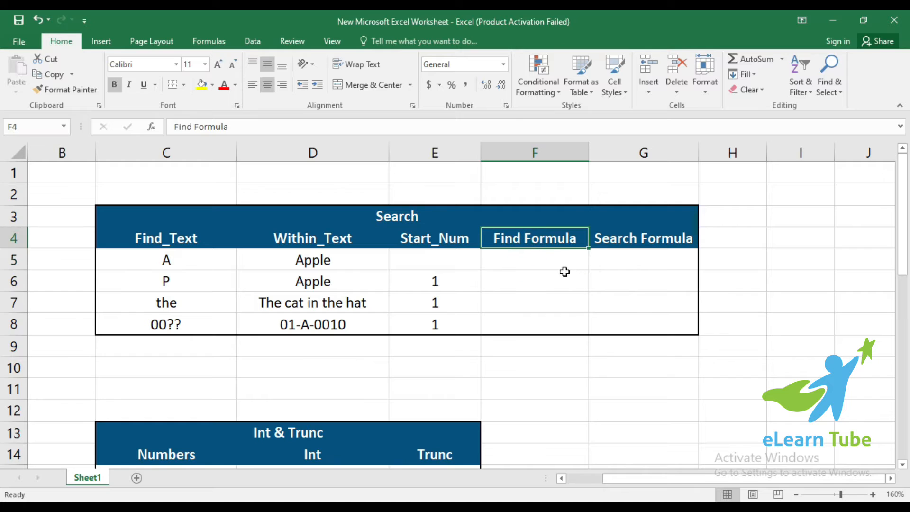
click(556, 261)
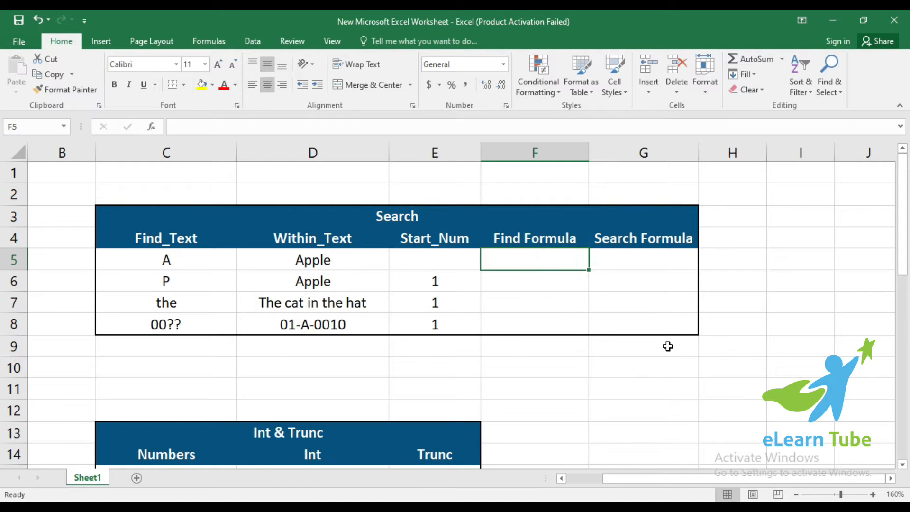
text(=)
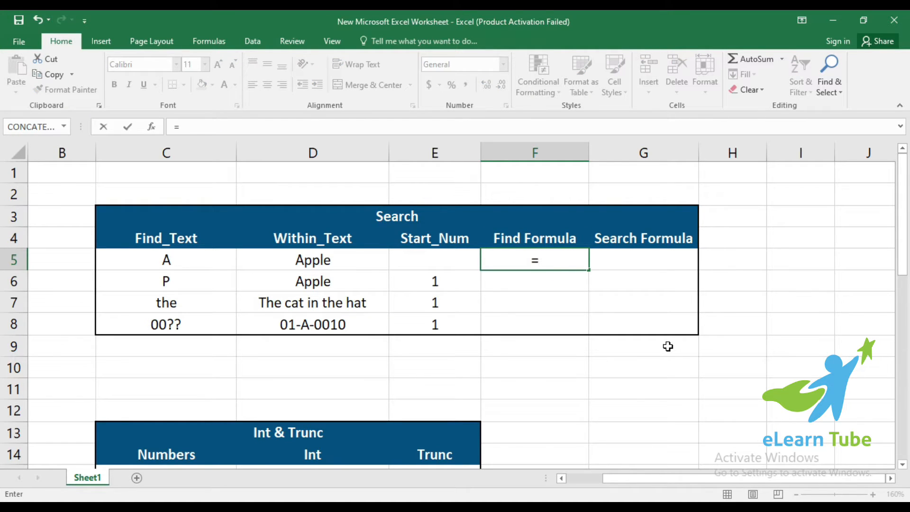
text(()
key(Escape)
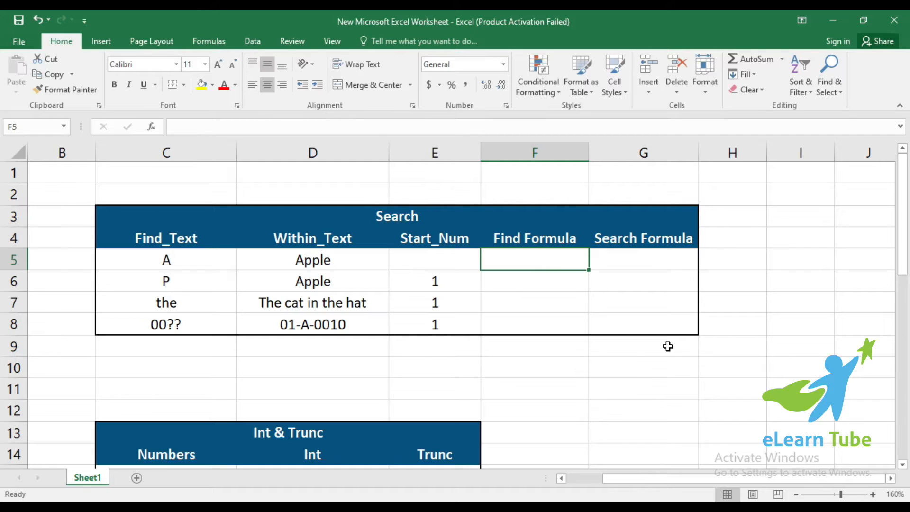
Enter =FIND(C5,D5) in cell F5 to locate the find text within the first Apple entry
ctrl+scroll(655, 341, up, 1)
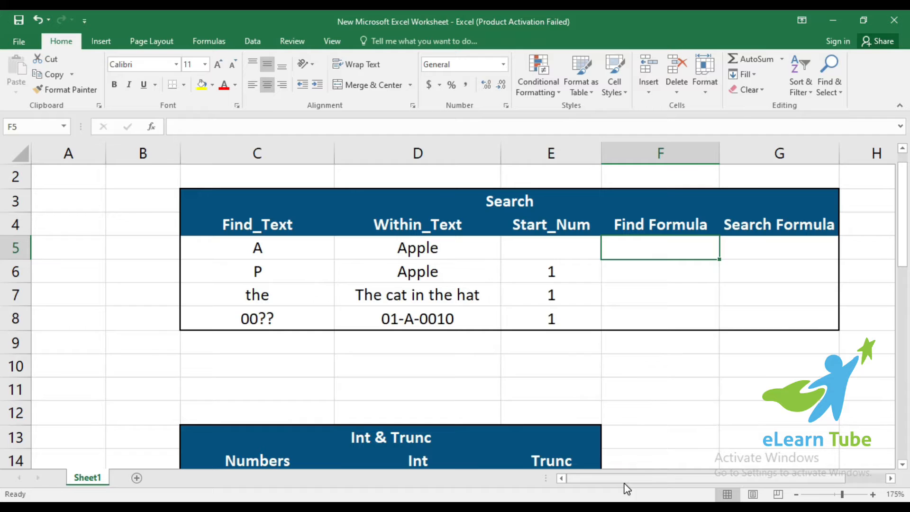
drag(625, 481, 697, 488)
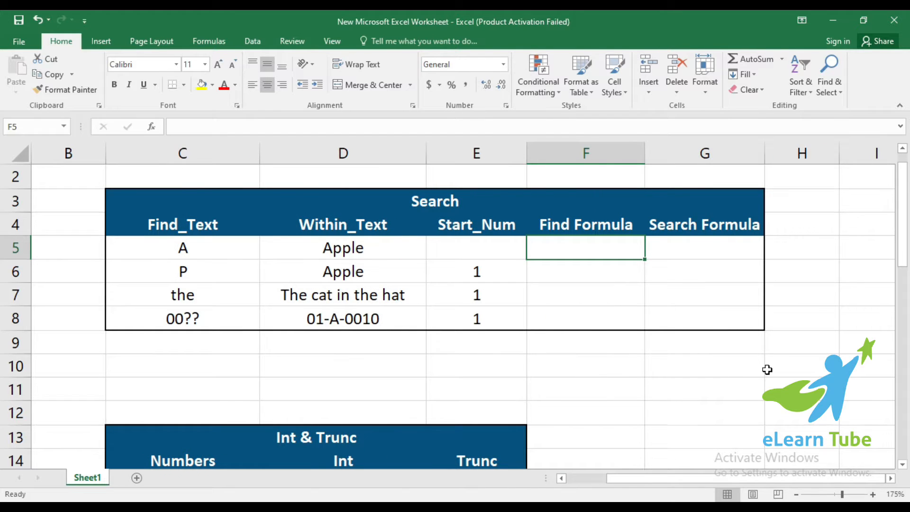
text(=find()
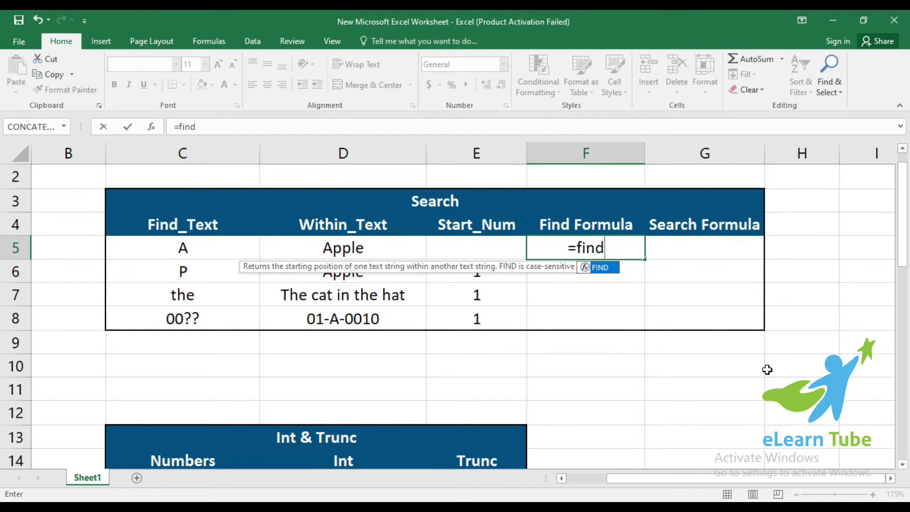
click(205, 253)
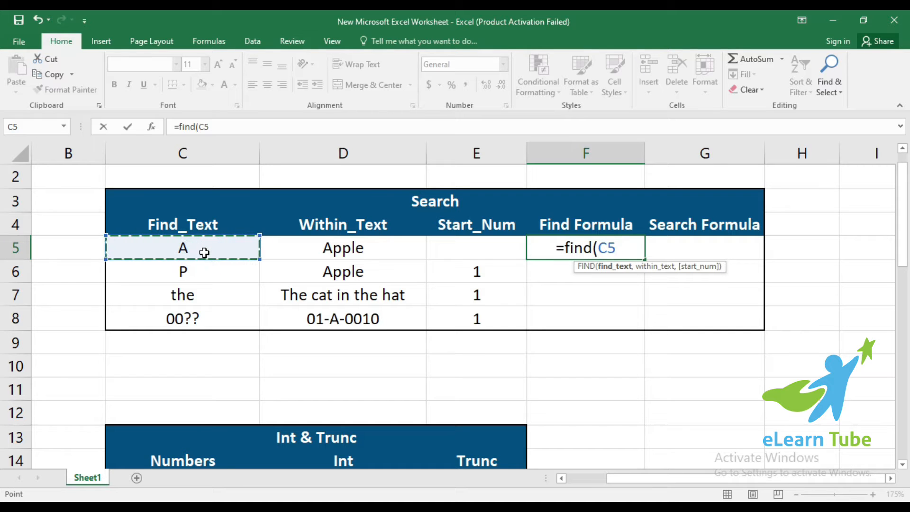
text(,)
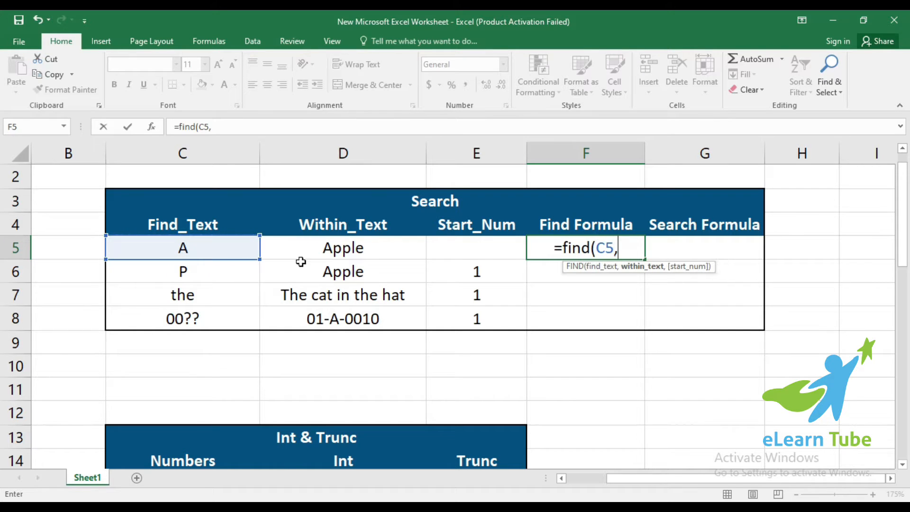
click(332, 250)
text())
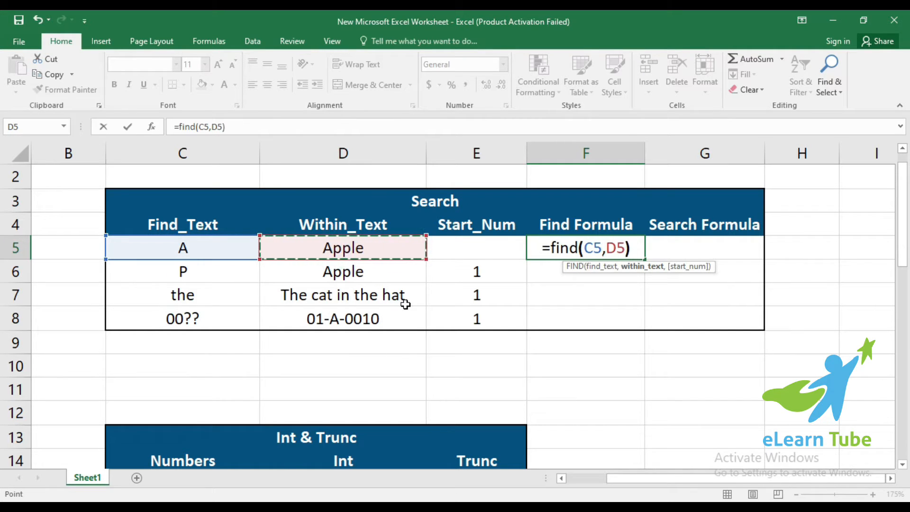
key(Return)
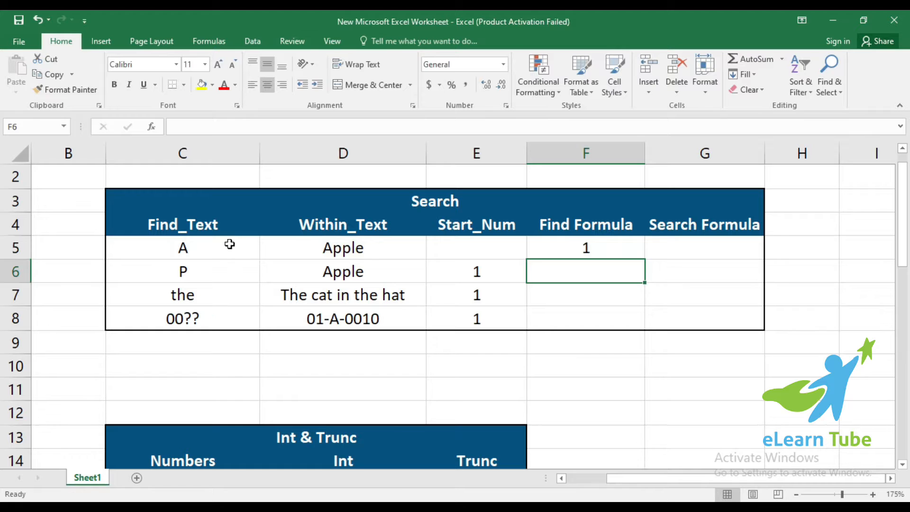
Compare the find text in C5 and the source text in D5 with the FIND result in F5
click(206, 240)
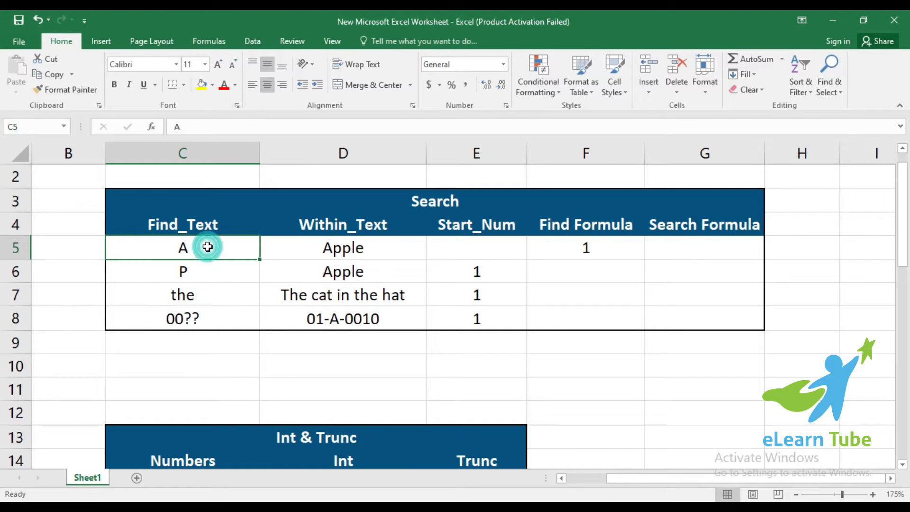
click(349, 245)
click(227, 242)
click(325, 249)
click(223, 249)
click(299, 251)
click(201, 252)
click(301, 256)
click(588, 250)
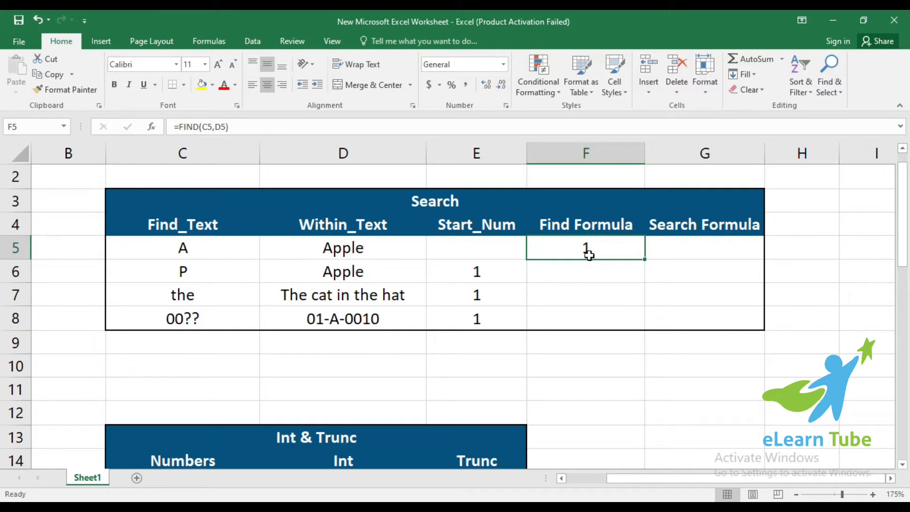
click(174, 248)
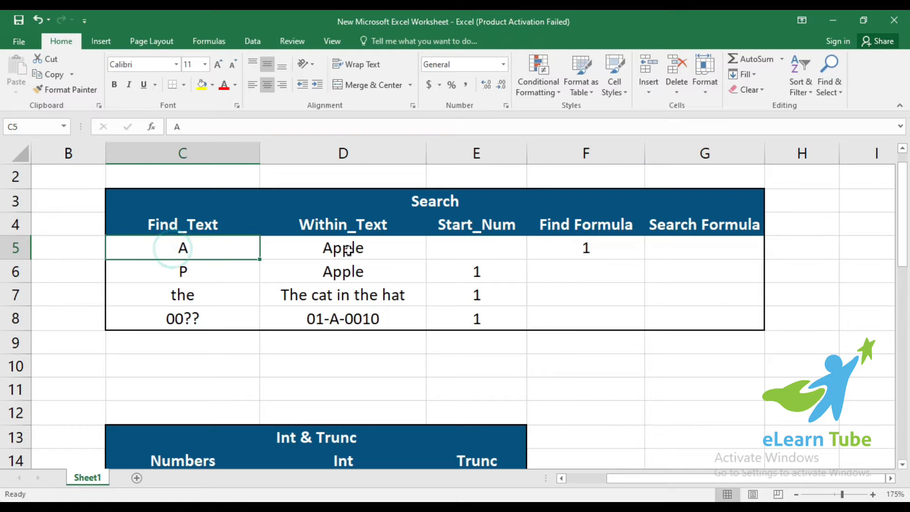
click(349, 250)
click(222, 248)
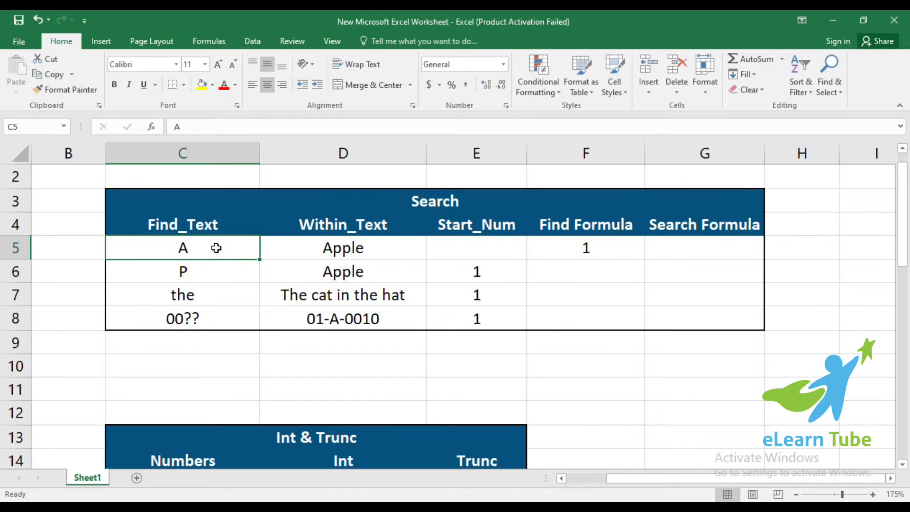
click(335, 250)
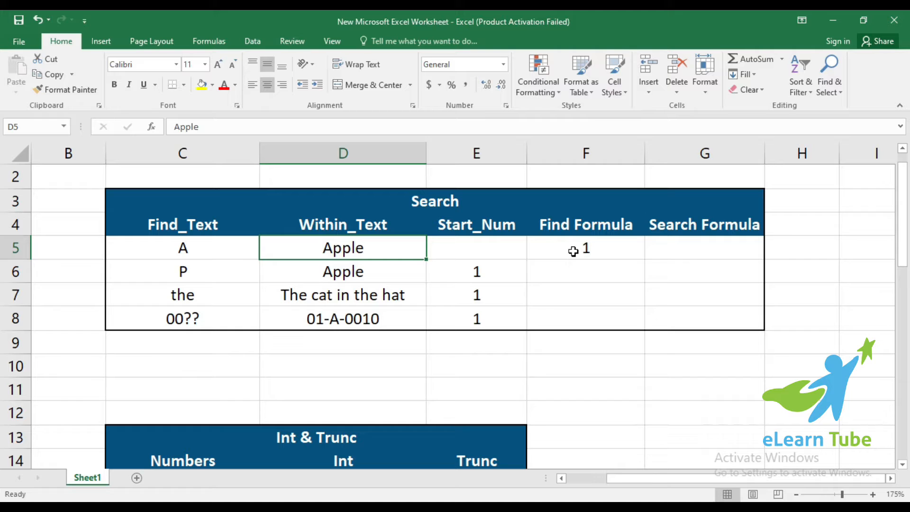
click(666, 248)
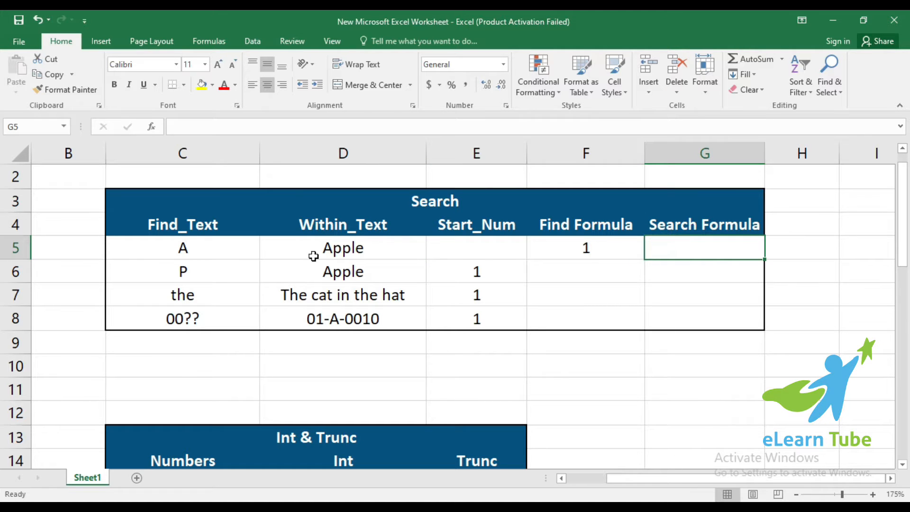
click(158, 252)
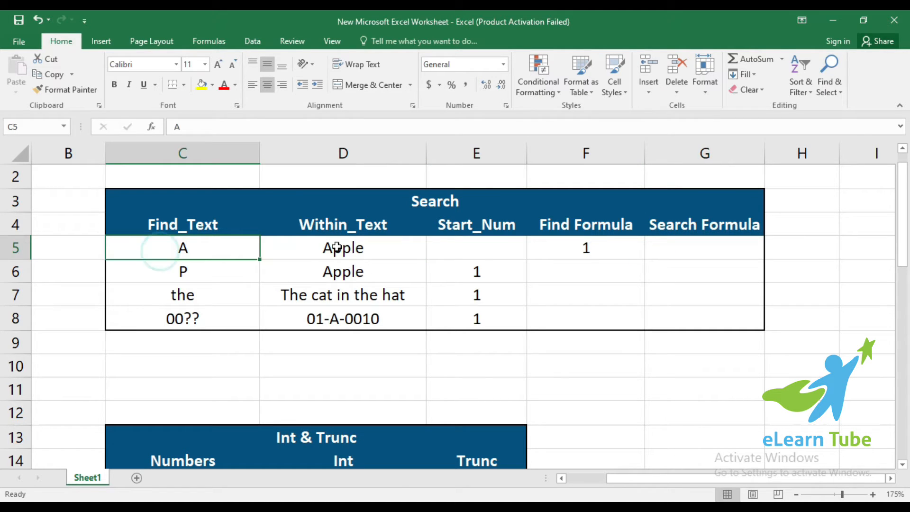
click(605, 247)
Enter =SEARCH(C5,D5) in cell G5 under Search Formula
click(674, 251)
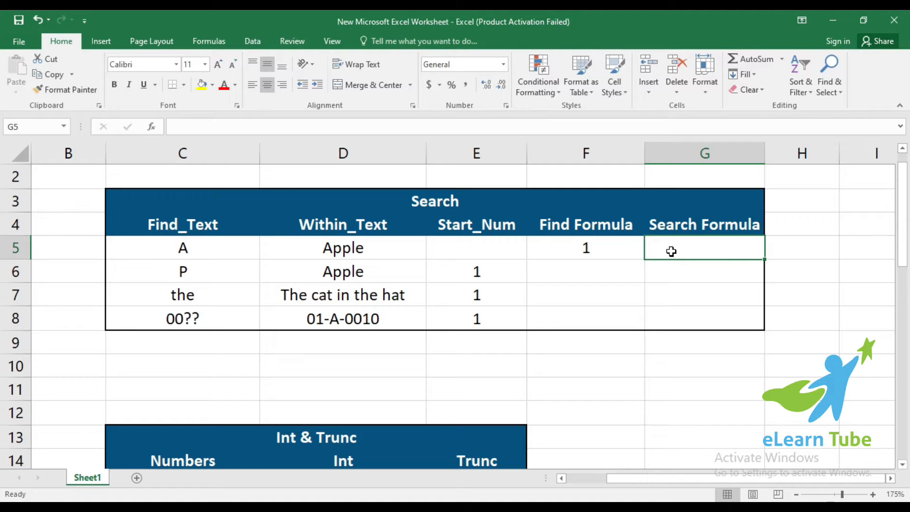
text(=s)
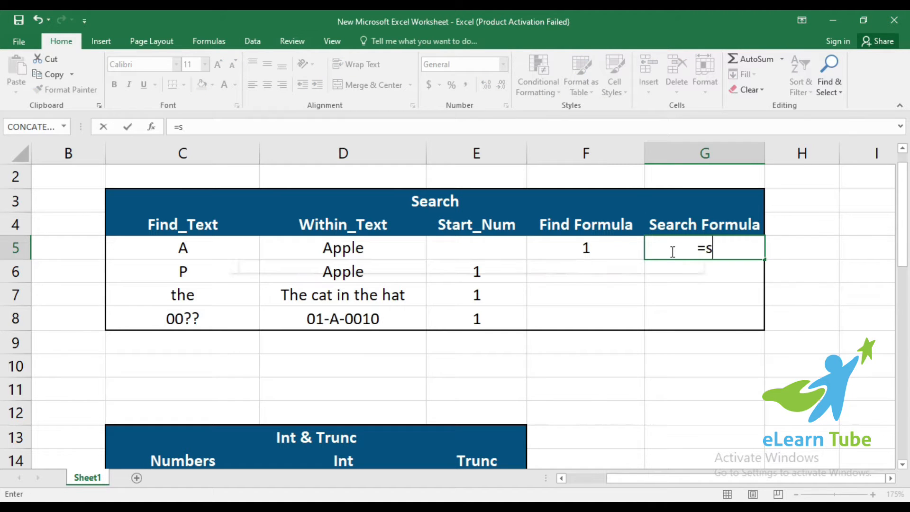
text(earch()
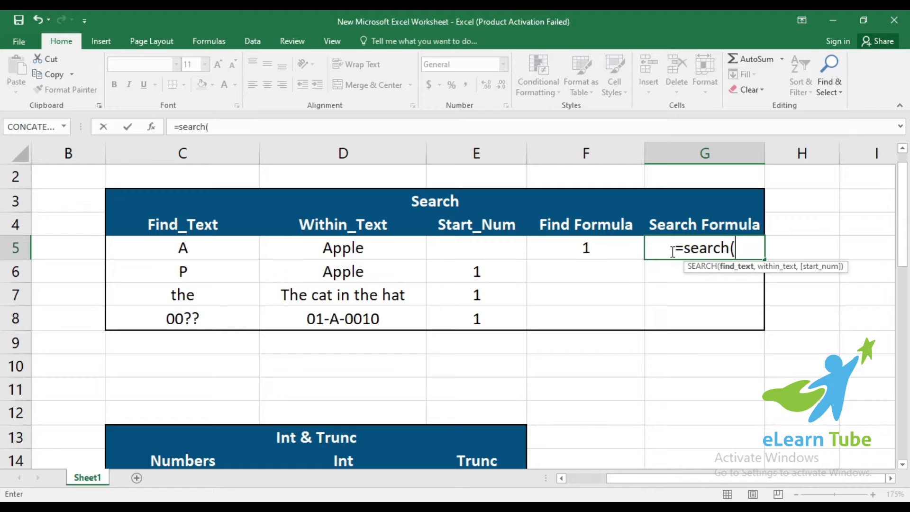
click(199, 248)
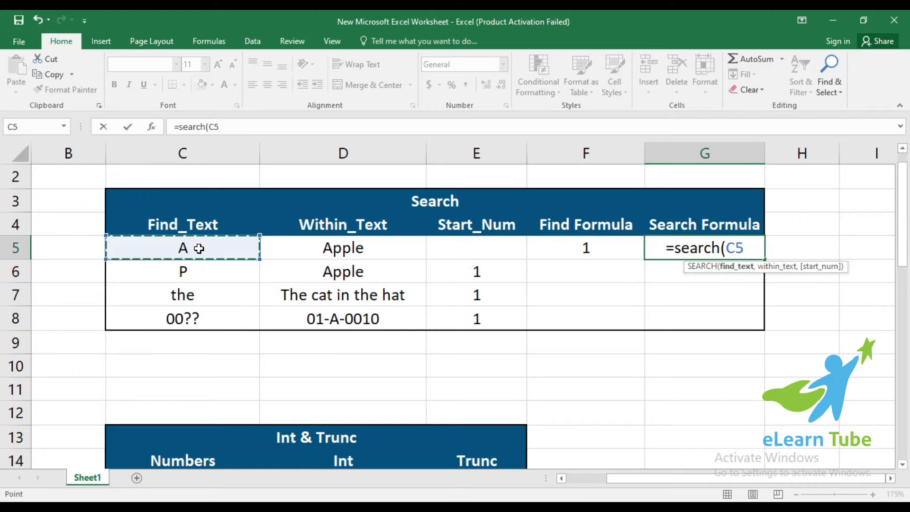
text(,)
click(363, 248)
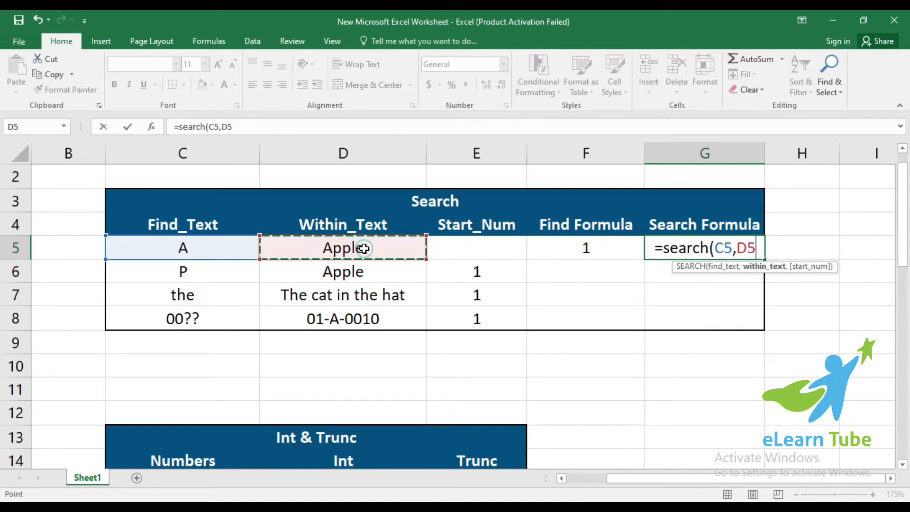
text())
key(Return)
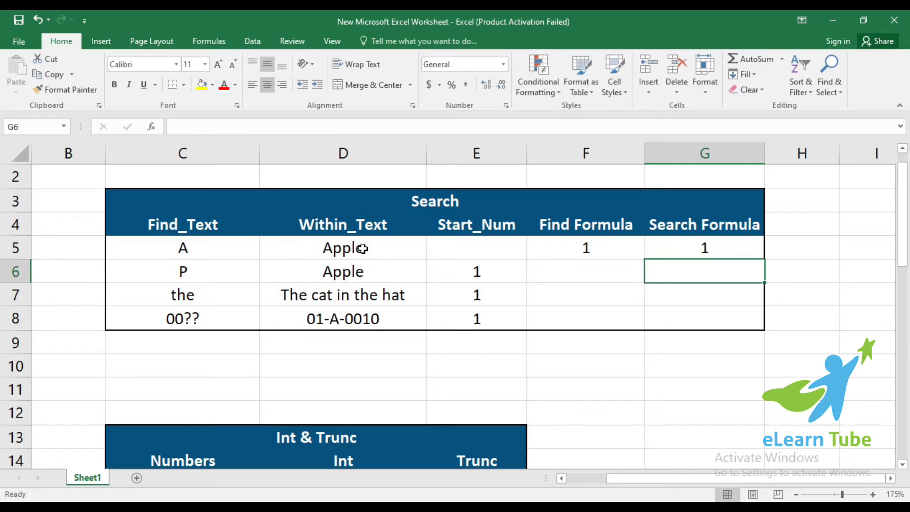
Compare the FIND and SEARCH results in row 5 with their source cells, and check row 6's find text and start number
click(200, 248)
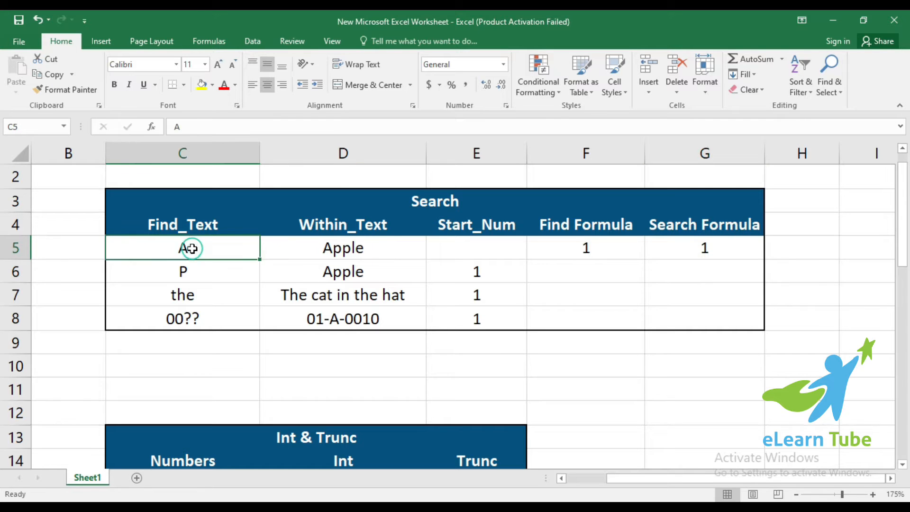
click(339, 254)
click(604, 248)
click(699, 248)
click(577, 252)
click(704, 247)
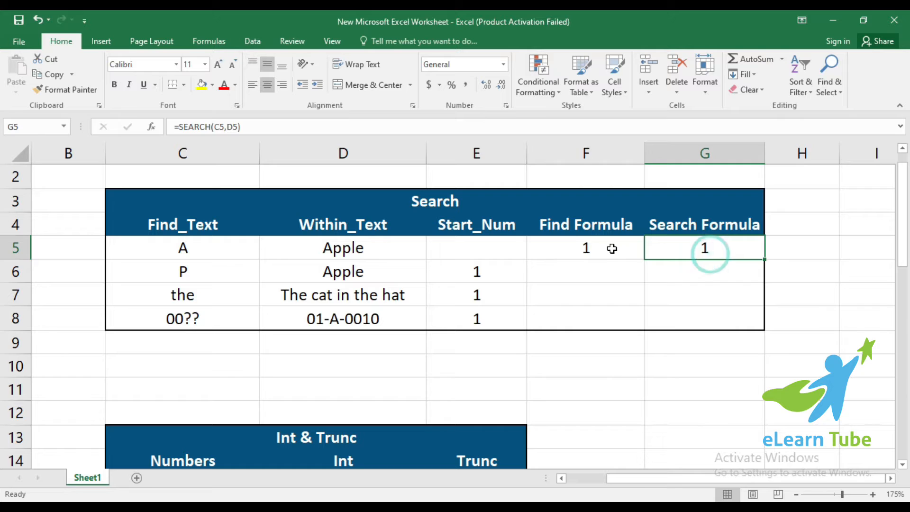
drag(613, 247, 717, 247)
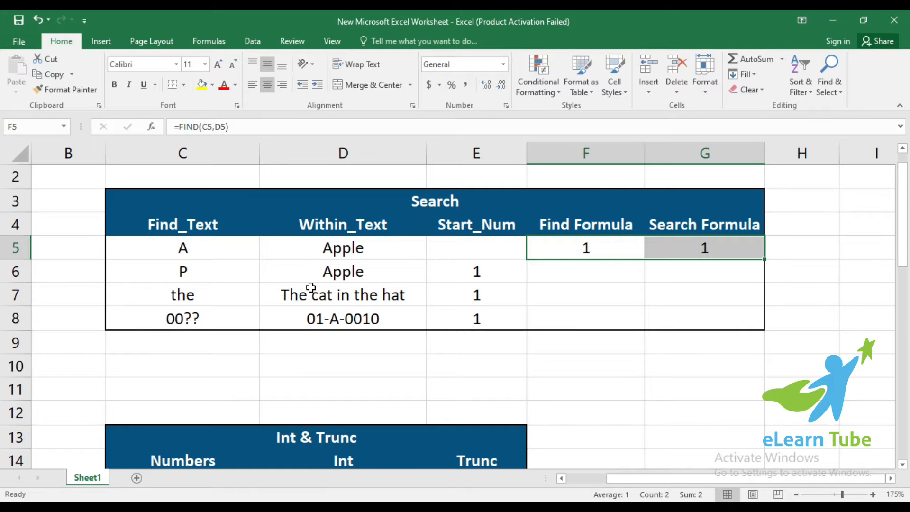
click(231, 274)
click(434, 276)
click(598, 246)
click(483, 242)
click(594, 270)
click(593, 245)
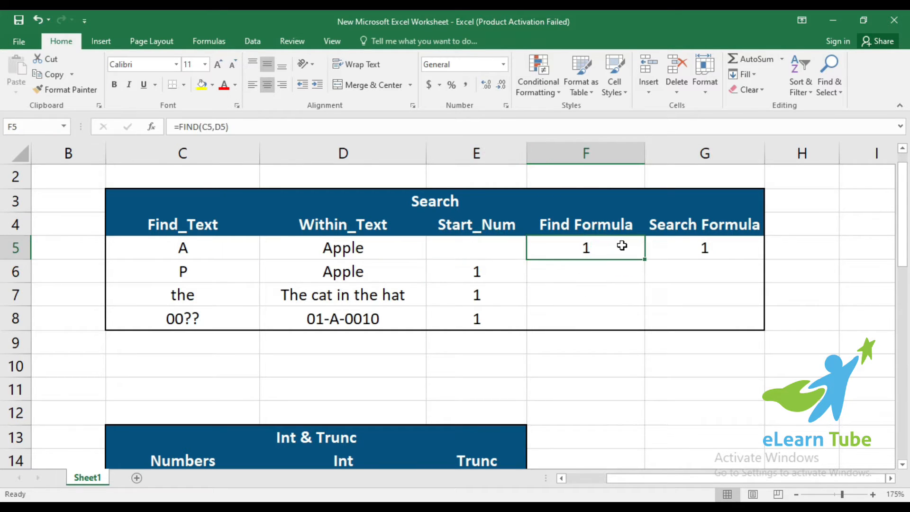
Enter =FIND(C6,D6,E6) in cell F6 to locate the find text within the second Apple entry
click(604, 274)
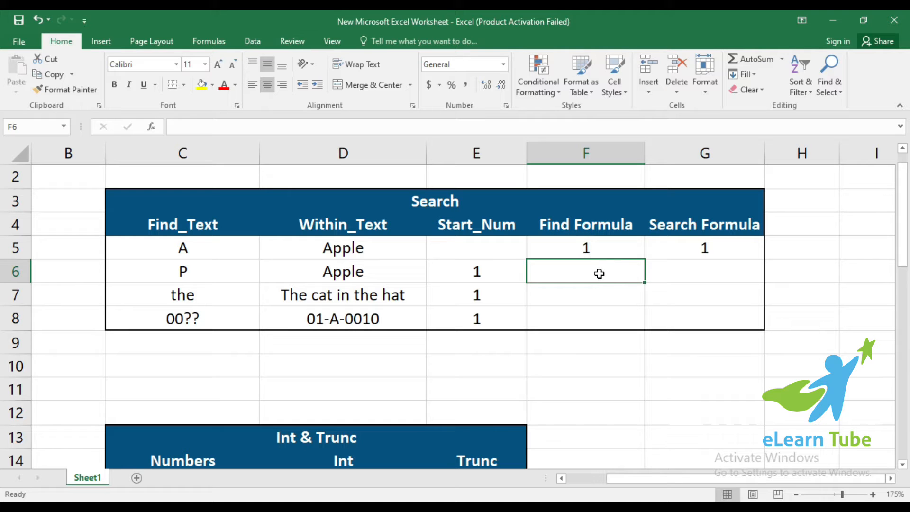
text(=)
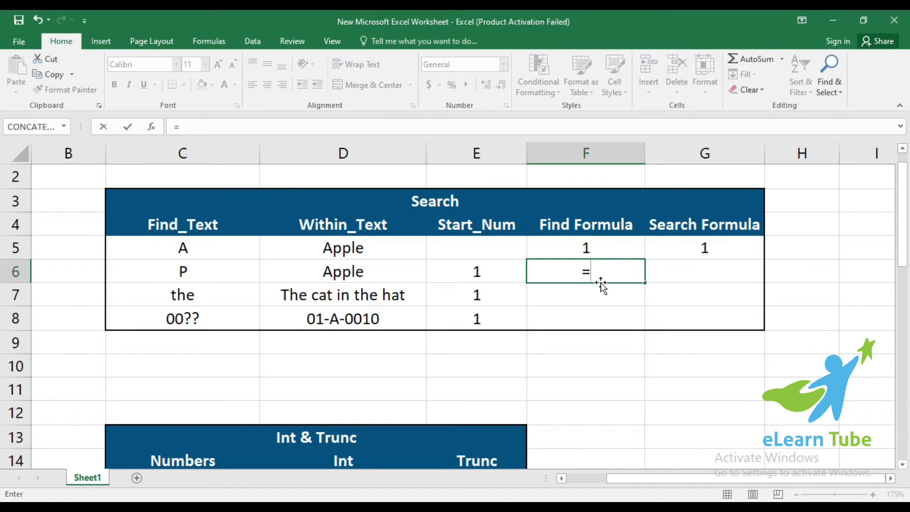
text(find()
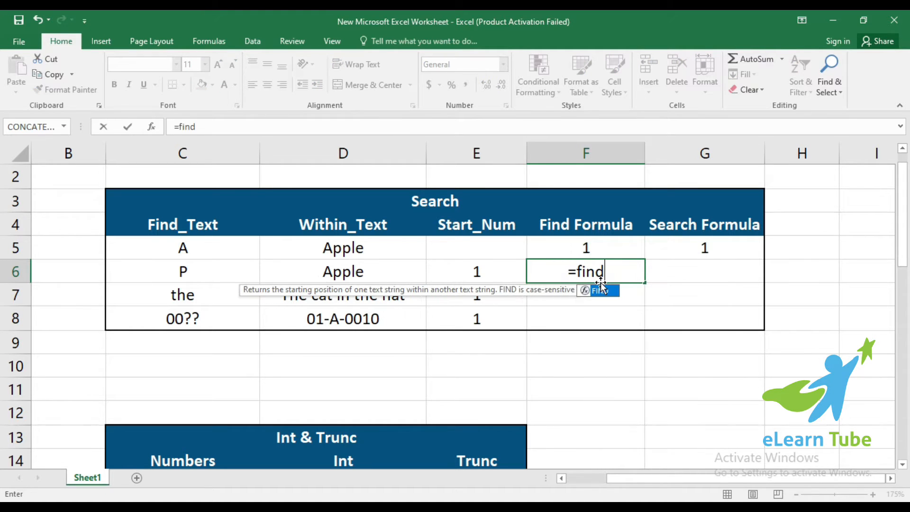
key(Left)
key(Left)
key(Left)
text(,)
key(Left)
key(Left)
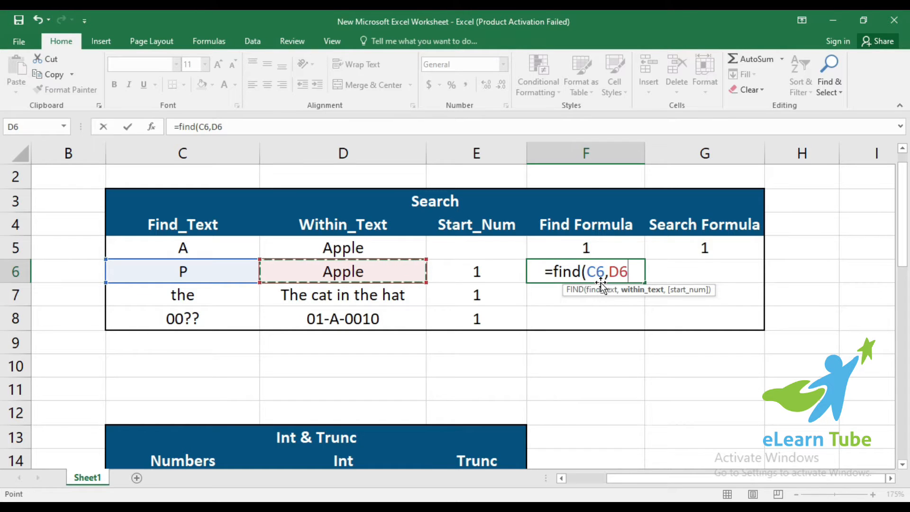
text(,)
key(Left)
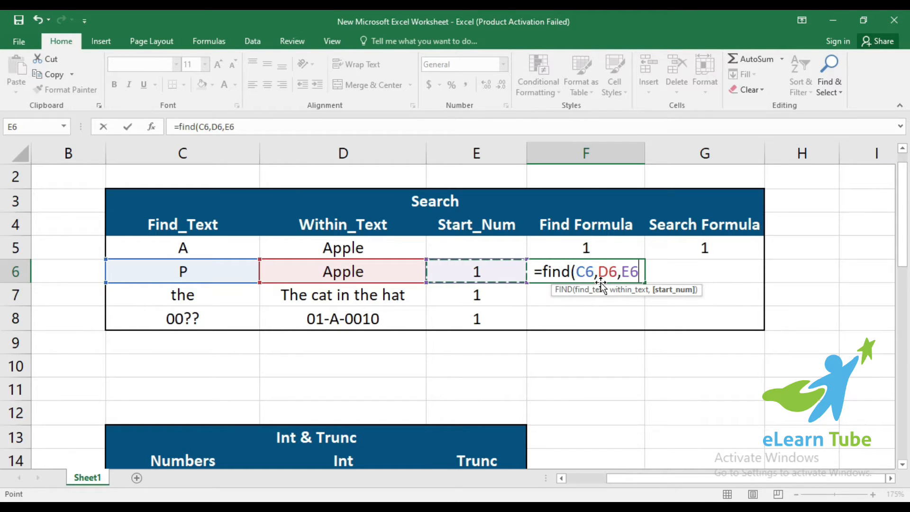
text())
key(Return)
Enter =SEARCH(C6,D6,E6) in cell G6 under Search Formula
key(Up)
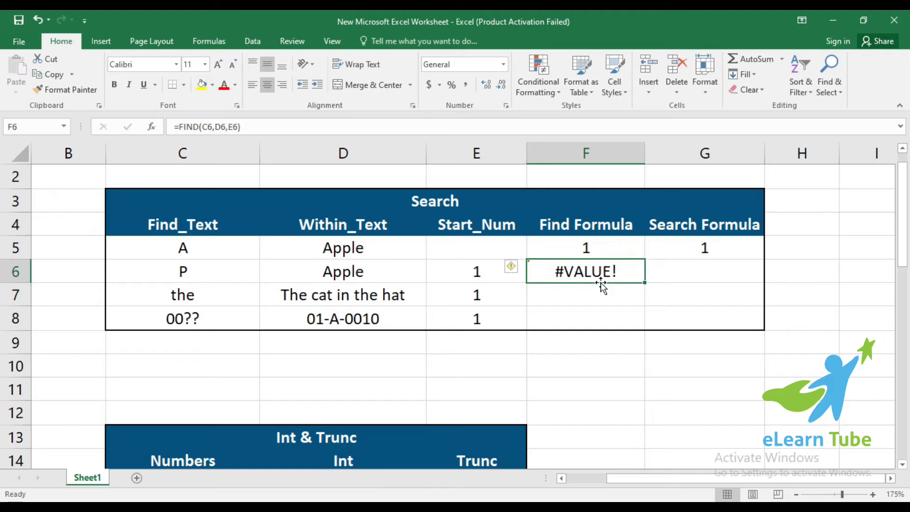
key(Right)
text(=)
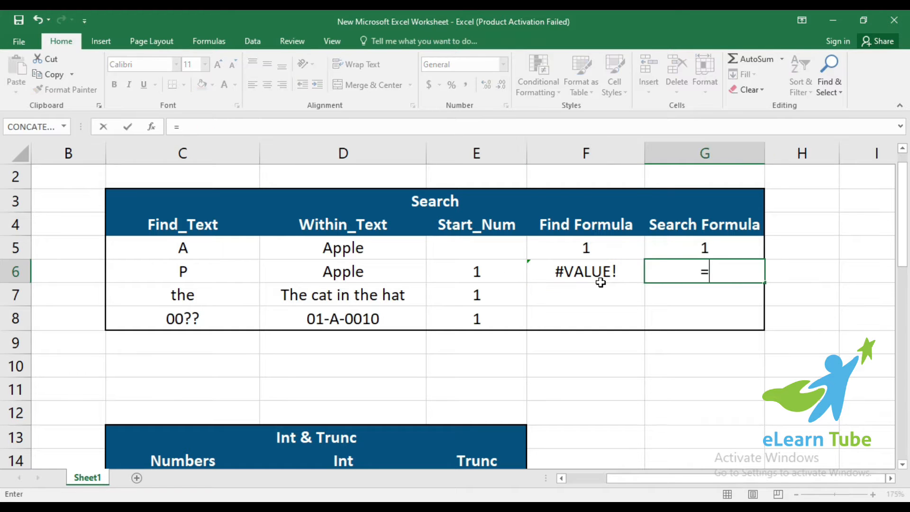
text(sea)
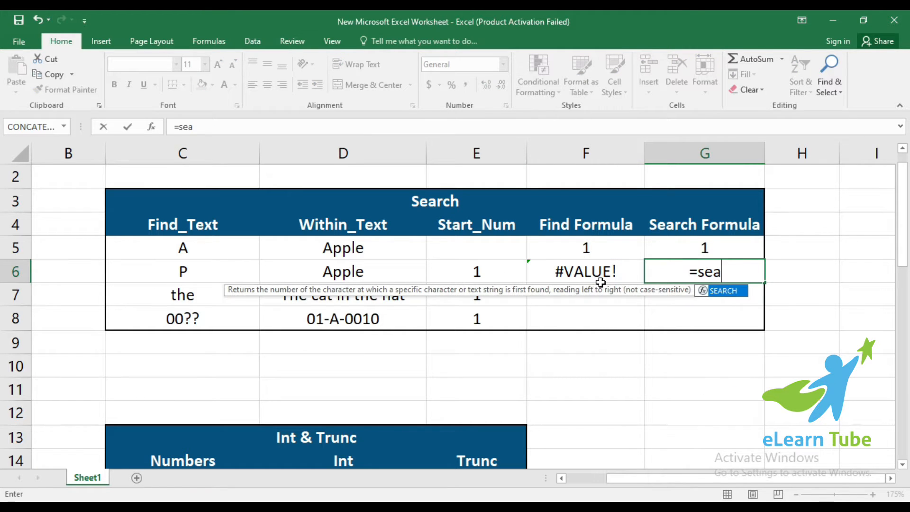
text(rch()
key(Left)
key(Left)
key(Left)
key(Left)
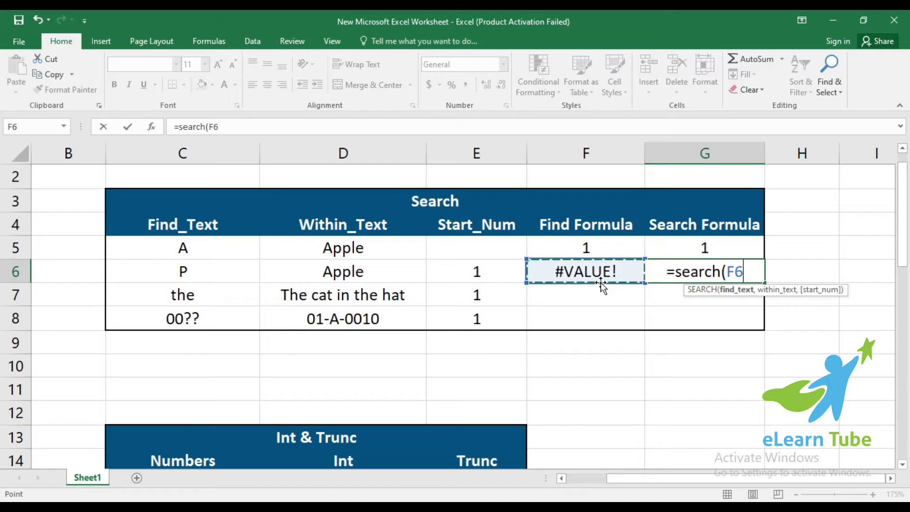
text(,)
key(Left)
key(Left)
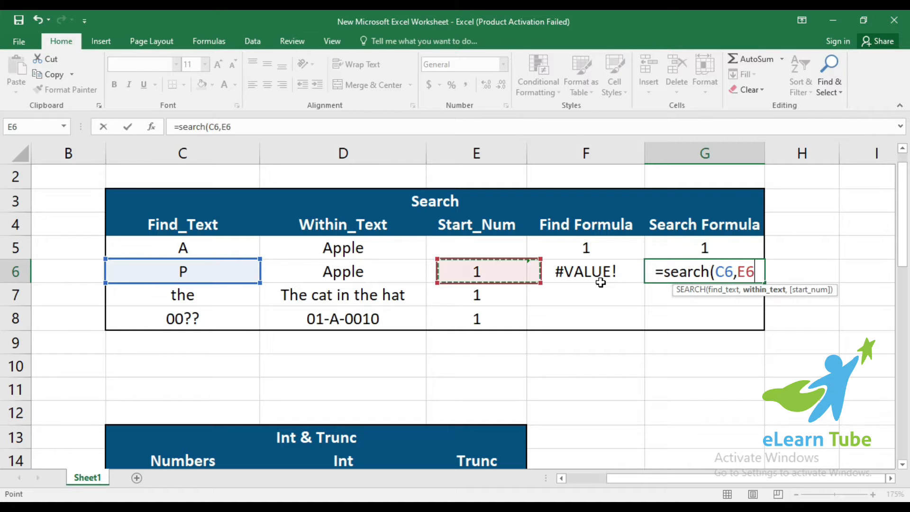
key(Left)
text(,)
key(Left)
key(Left)
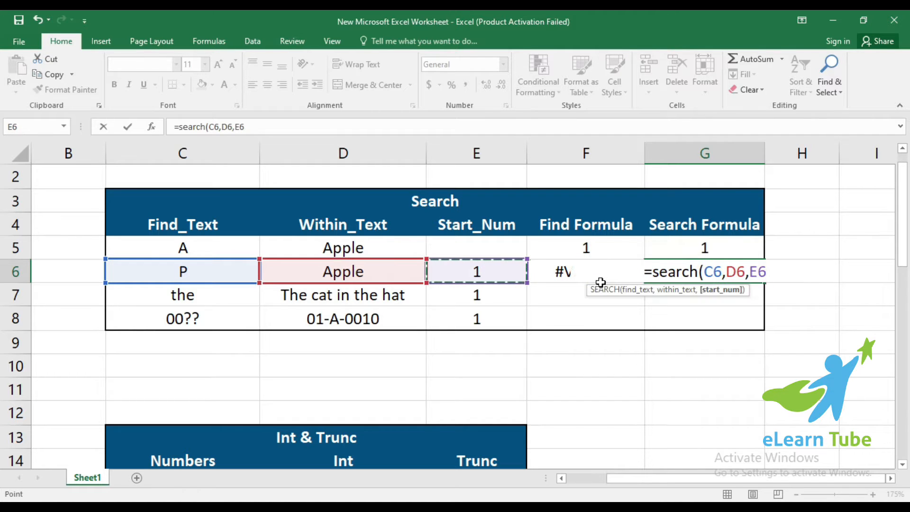
text(,)
key(BackSpace)
text())
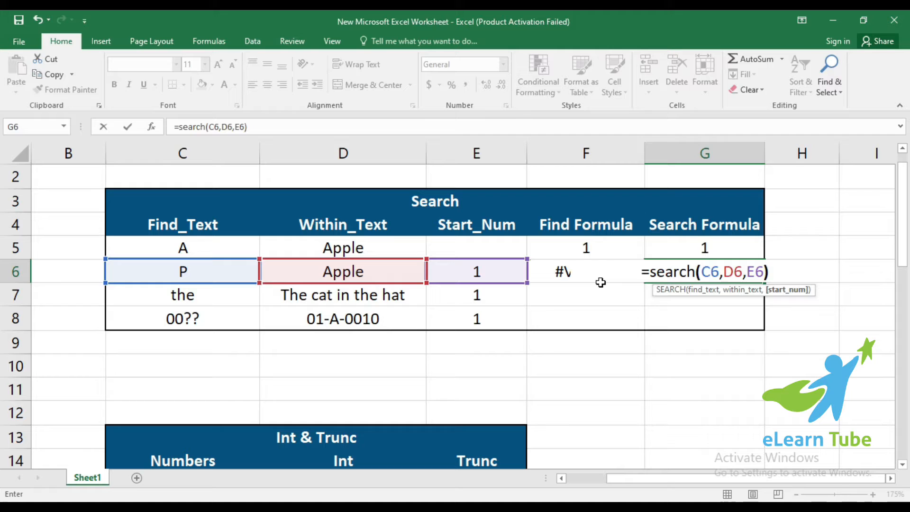
key(Return)
Compare the FIND and SEARCH results in F6 and G6 with row 6's find text, source text and start number
click(601, 282)
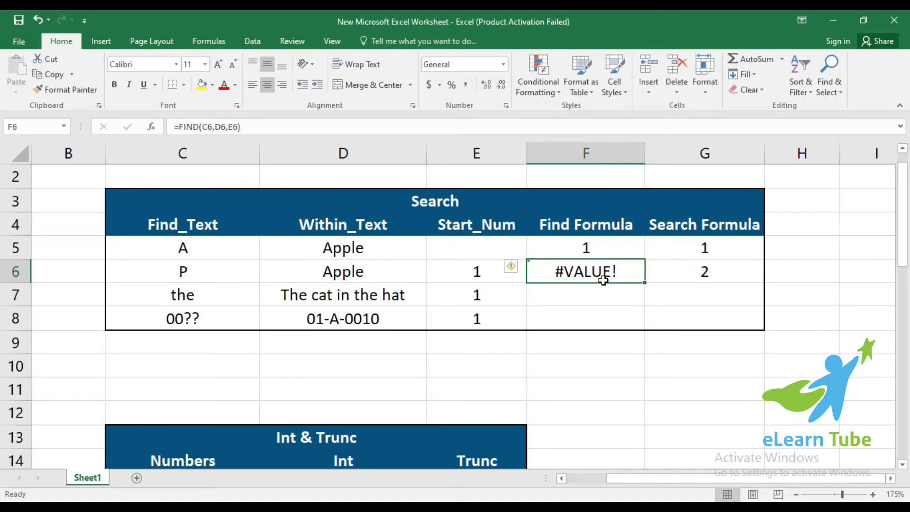
drag(159, 271, 363, 273)
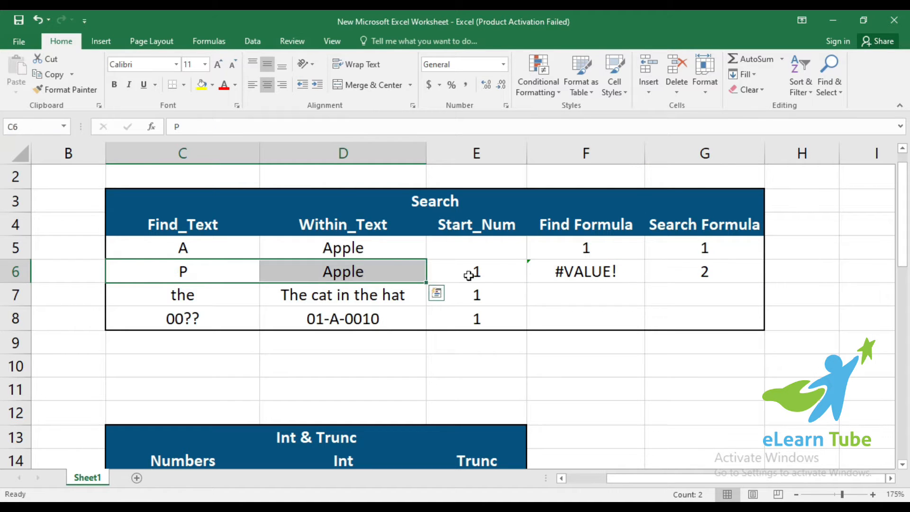
click(473, 272)
click(178, 274)
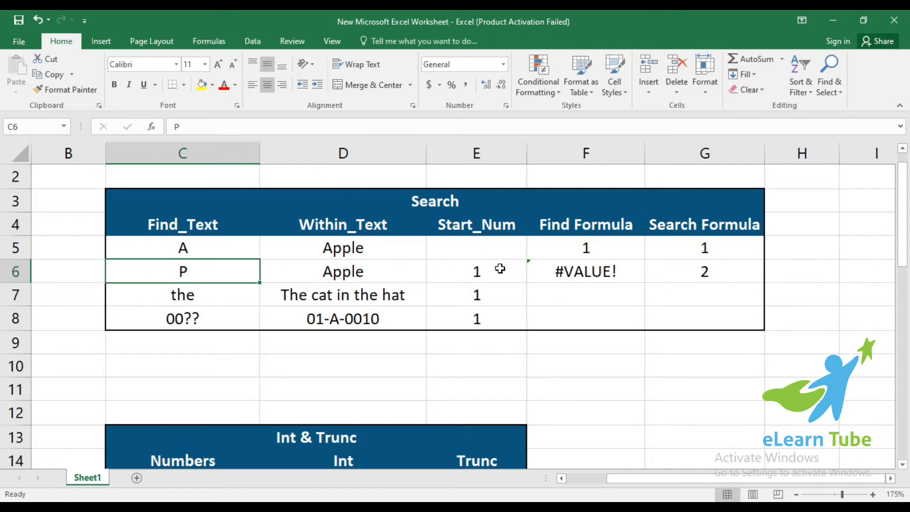
click(611, 268)
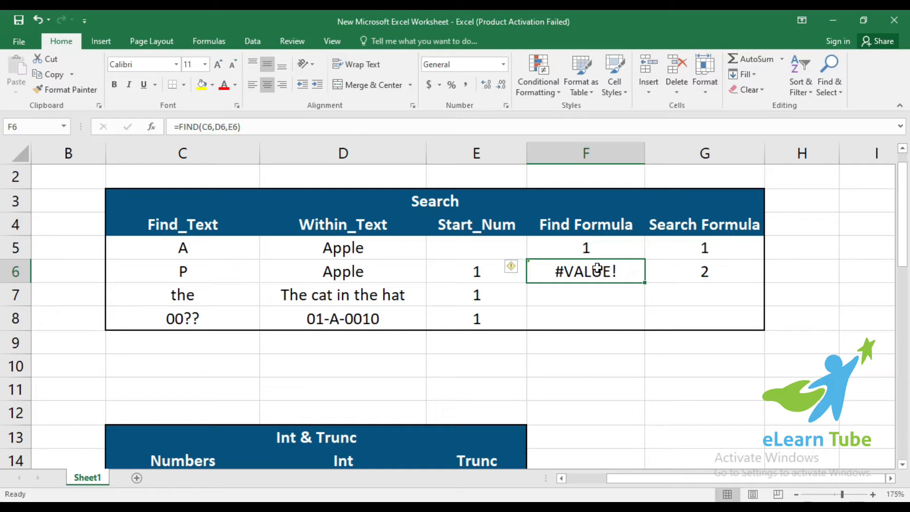
click(740, 271)
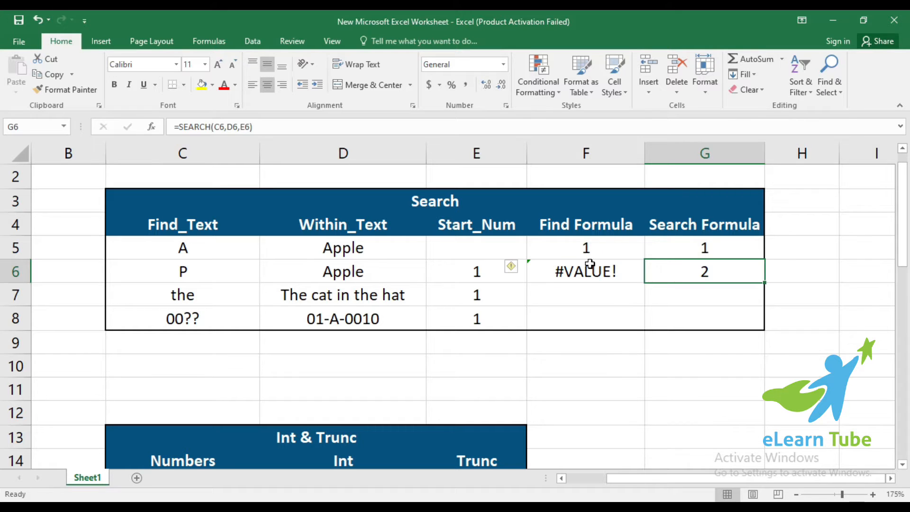
click(590, 264)
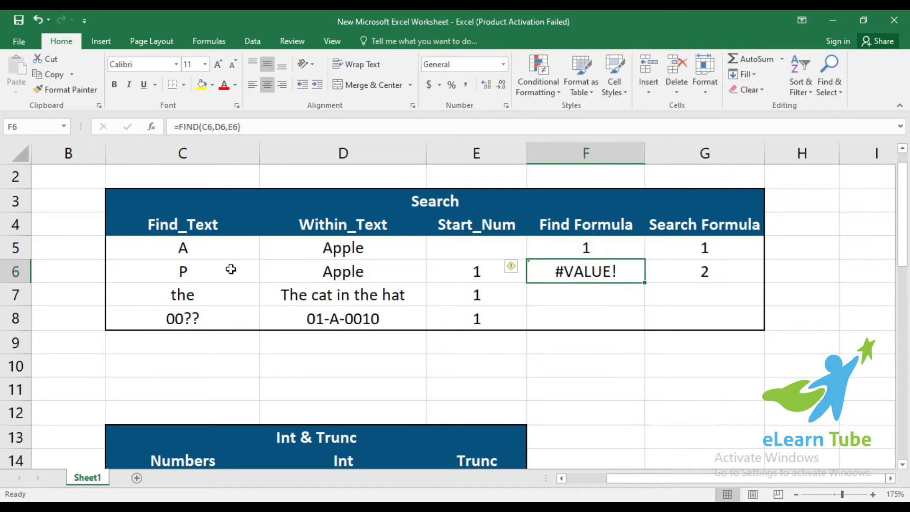
Examine the letter case of the find text in C6 against the source text in D6 to explain F6's FIND result
click(195, 272)
click(345, 277)
click(454, 270)
click(379, 272)
click(229, 270)
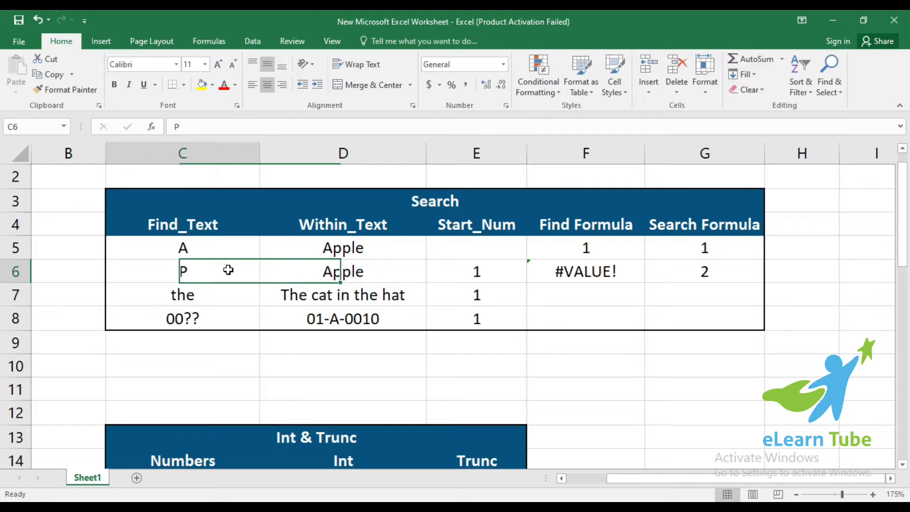
click(459, 273)
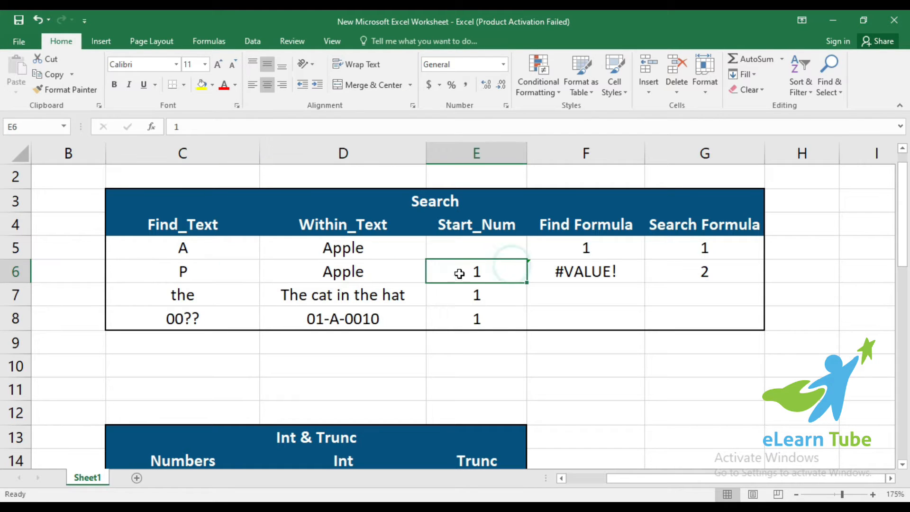
click(184, 272)
click(337, 270)
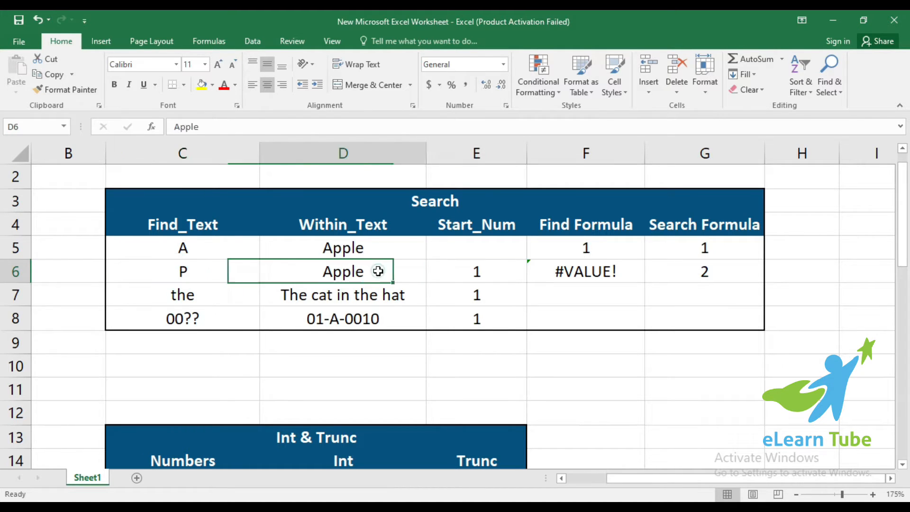
click(182, 275)
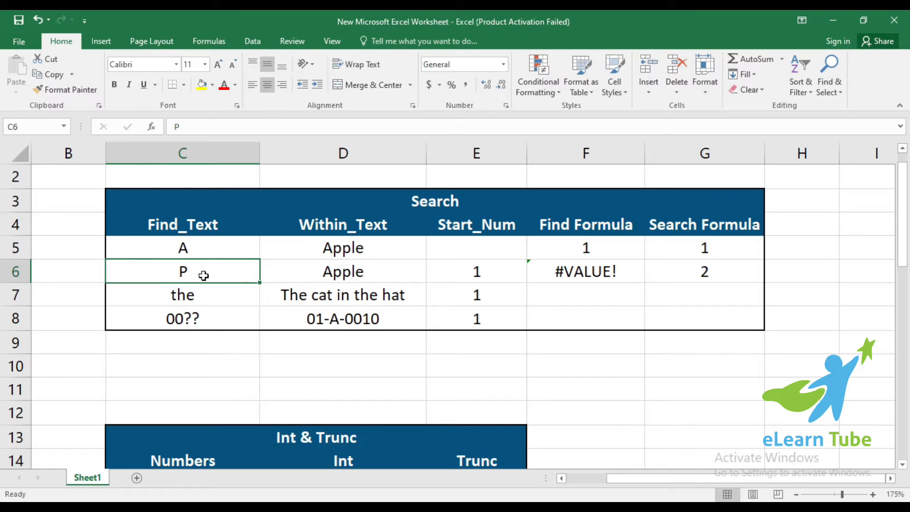
click(415, 269)
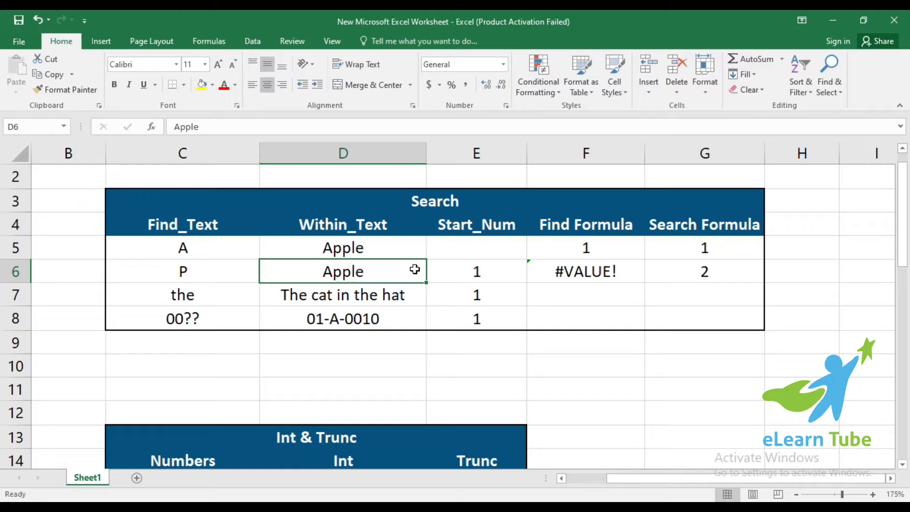
click(584, 265)
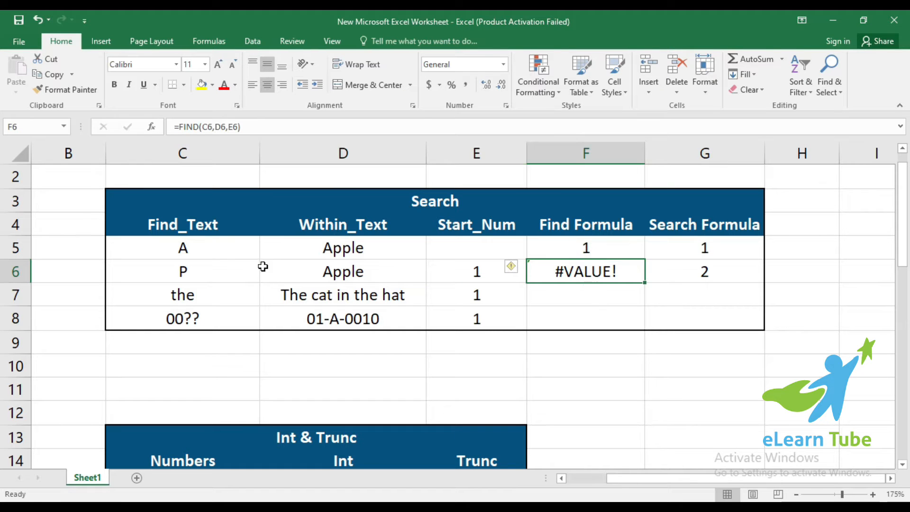
click(183, 278)
click(309, 268)
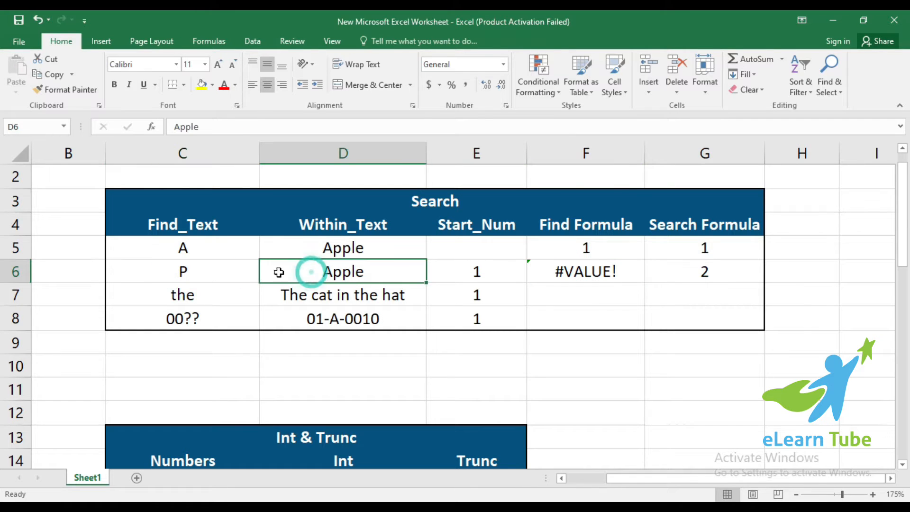
click(237, 268)
click(355, 274)
click(609, 271)
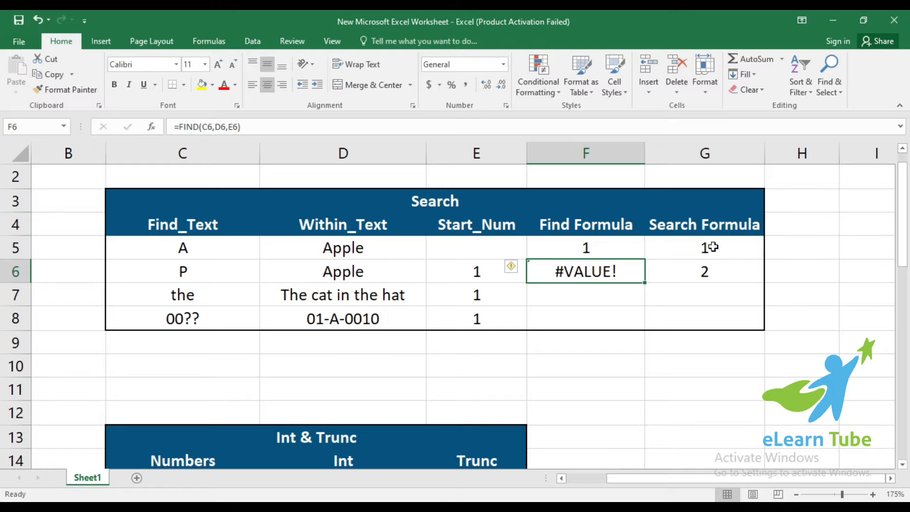
Check the SEARCH result in G6 against the find text in C6 and the letter positions in D6
click(758, 267)
click(239, 271)
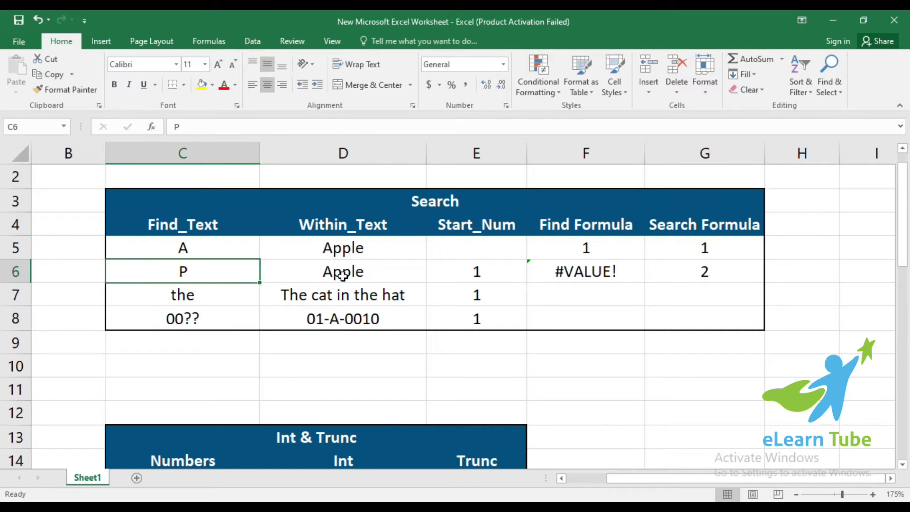
click(343, 275)
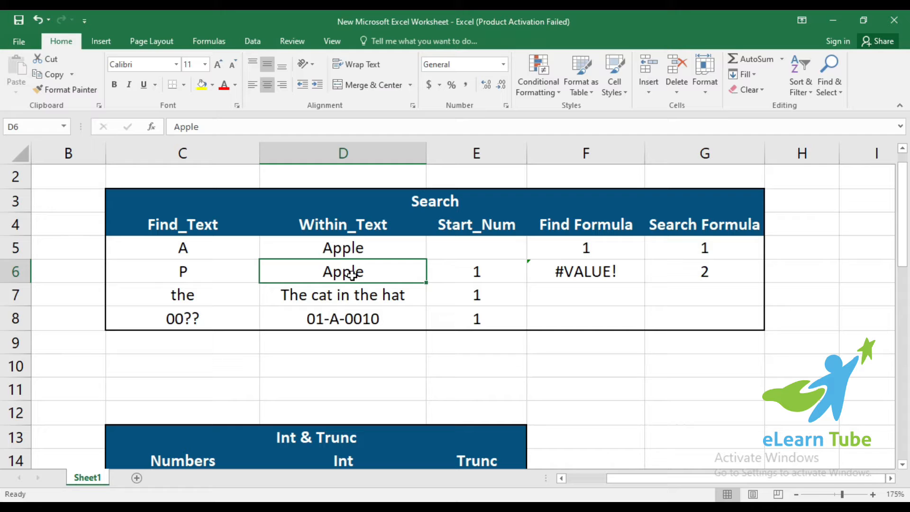
click(245, 273)
click(315, 271)
click(702, 274)
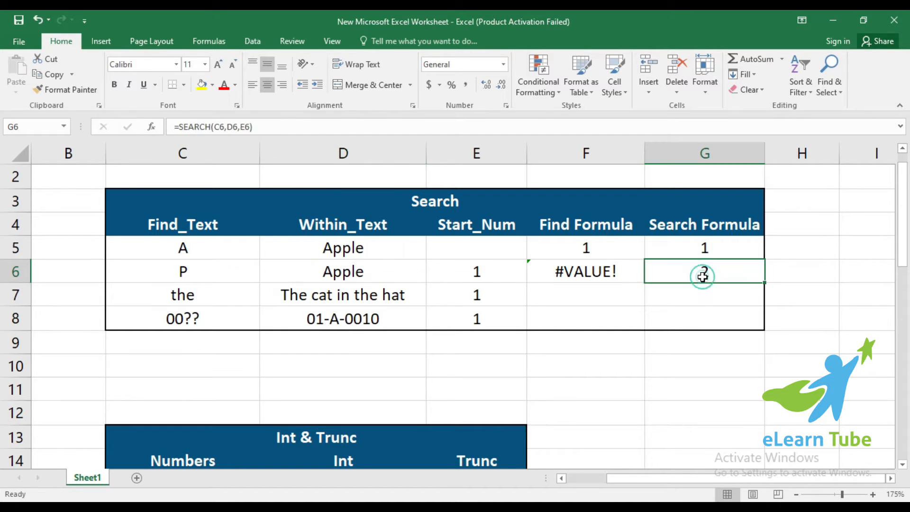
click(236, 271)
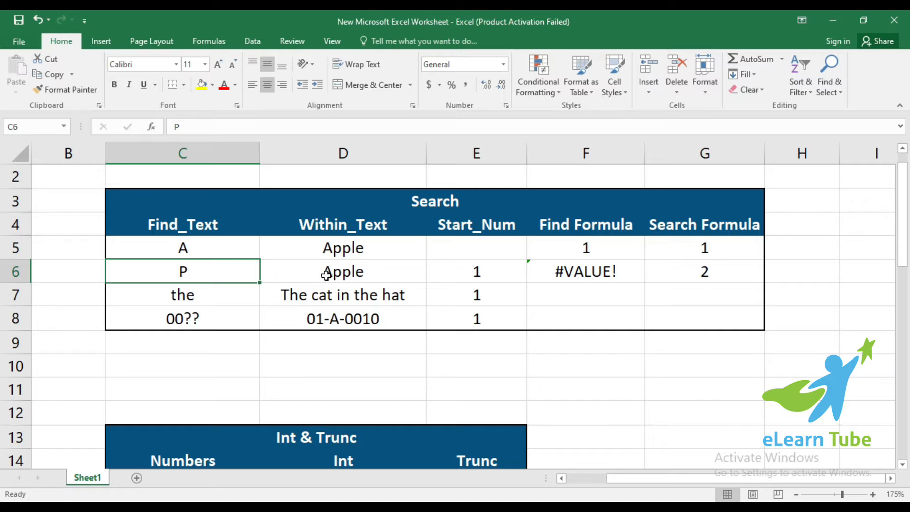
click(729, 274)
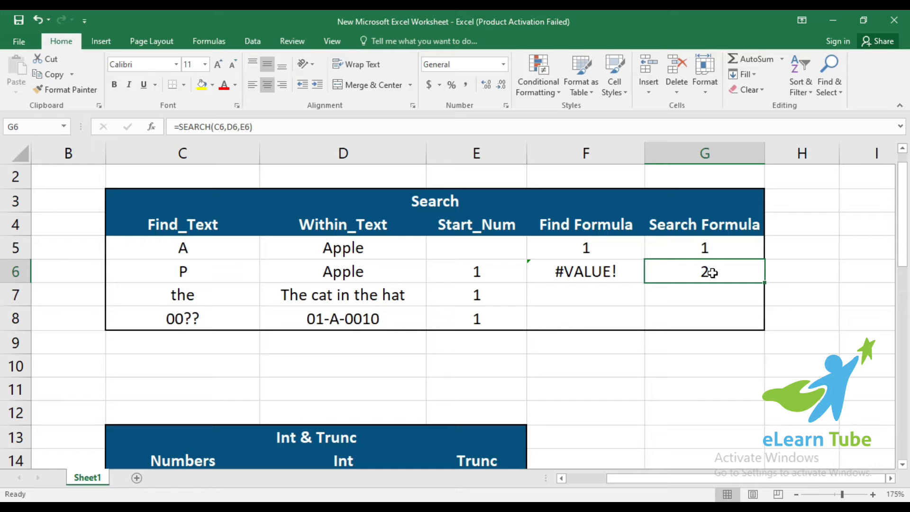
Copy the FIND and SEARCH formulas from F6:G6 and paste them as formulas only into F7:G7
click(586, 272)
shift+click(706, 274)
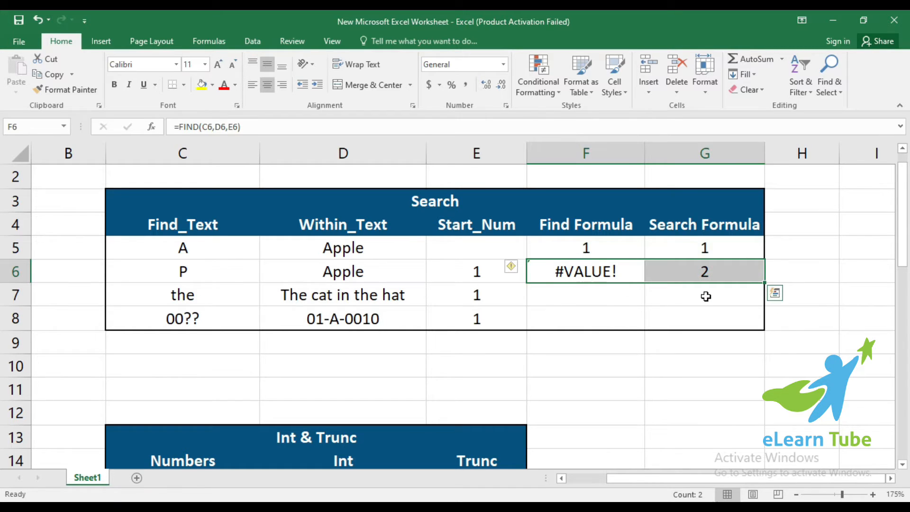
key(ctrl+c)
right_click(614, 303)
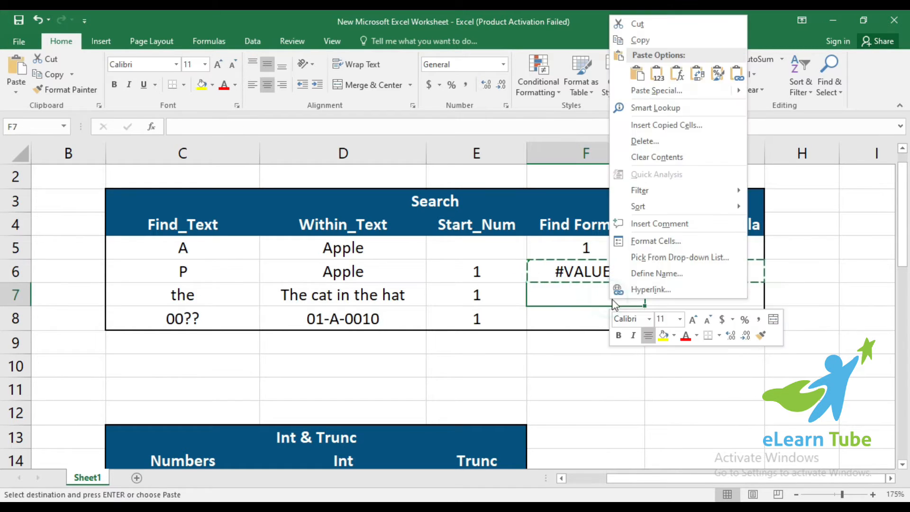
click(677, 74)
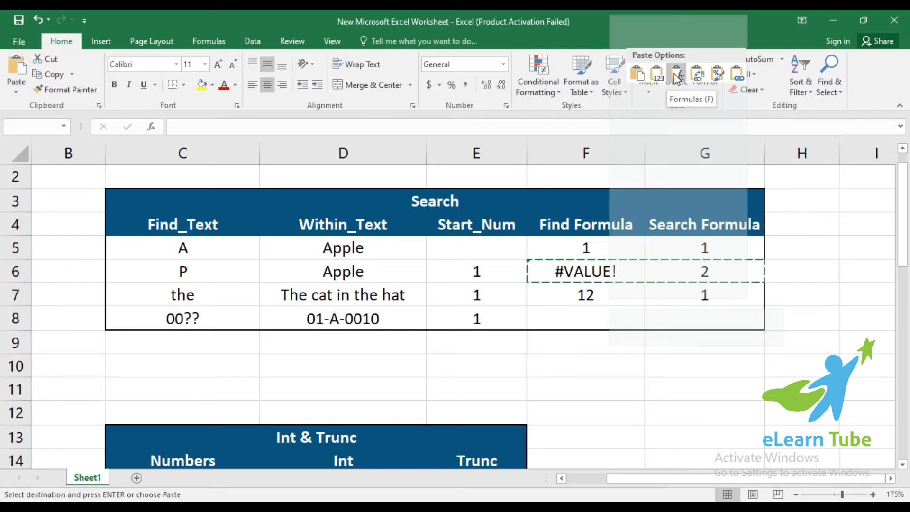
click(602, 315)
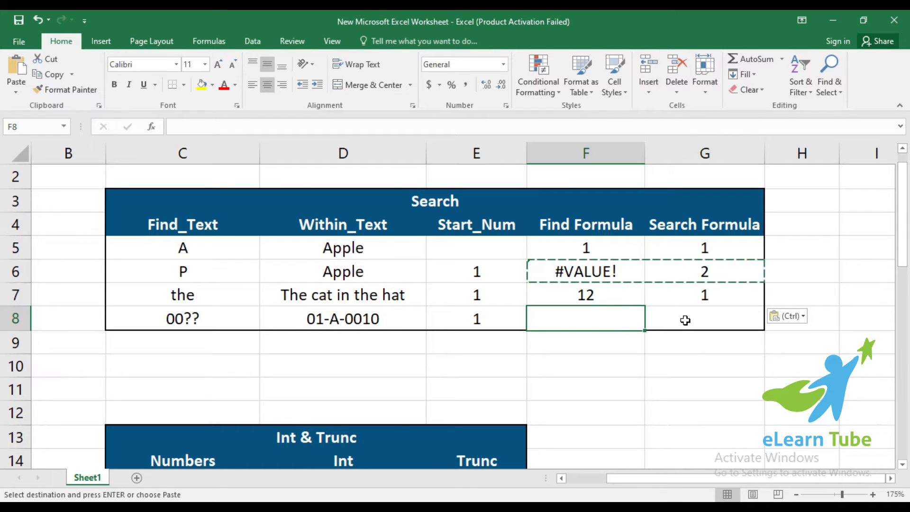
Paste the copied FIND and SEARCH formulas as formulas only into F8:G8 and clear the copy selection
right_click(615, 320)
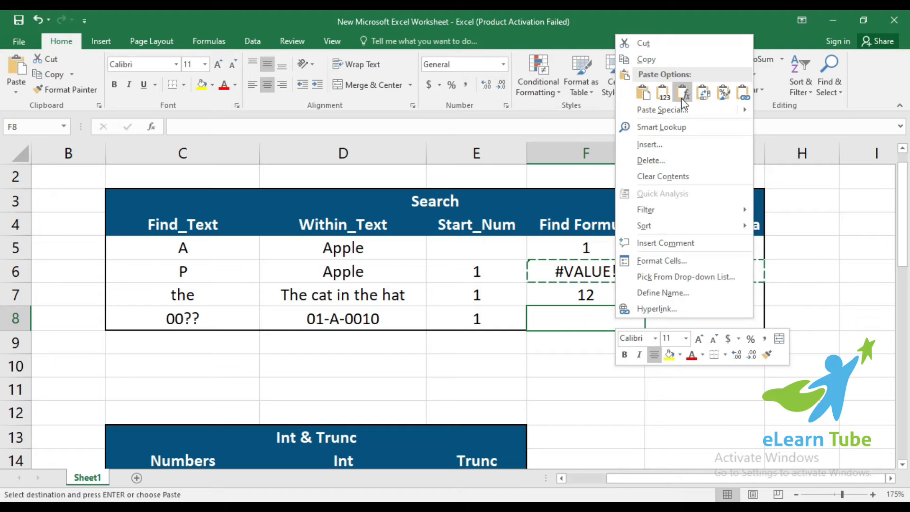
click(682, 98)
click(695, 380)
key(Escape)
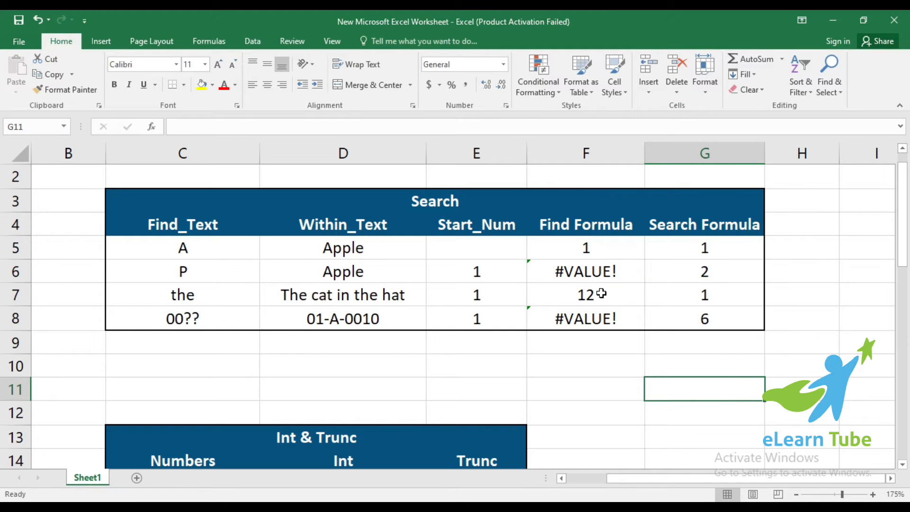
Compare the FIND result in F7 and the SEARCH result in G7 with the find text in C7
click(602, 294)
drag(602, 275, 682, 276)
drag(620, 297, 718, 315)
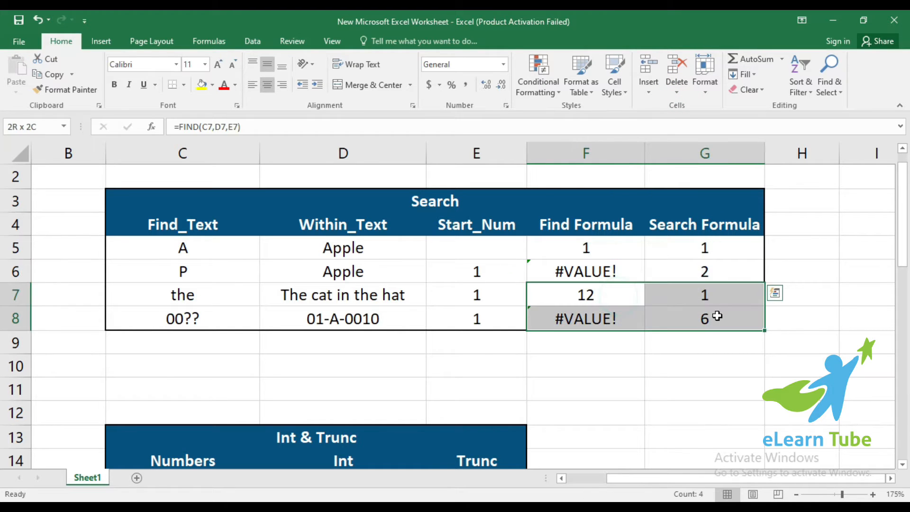
click(628, 289)
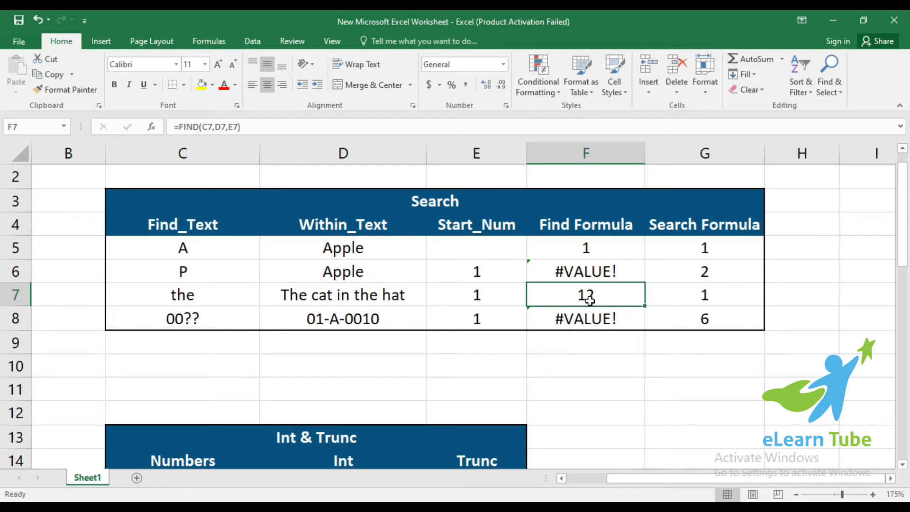
click(184, 299)
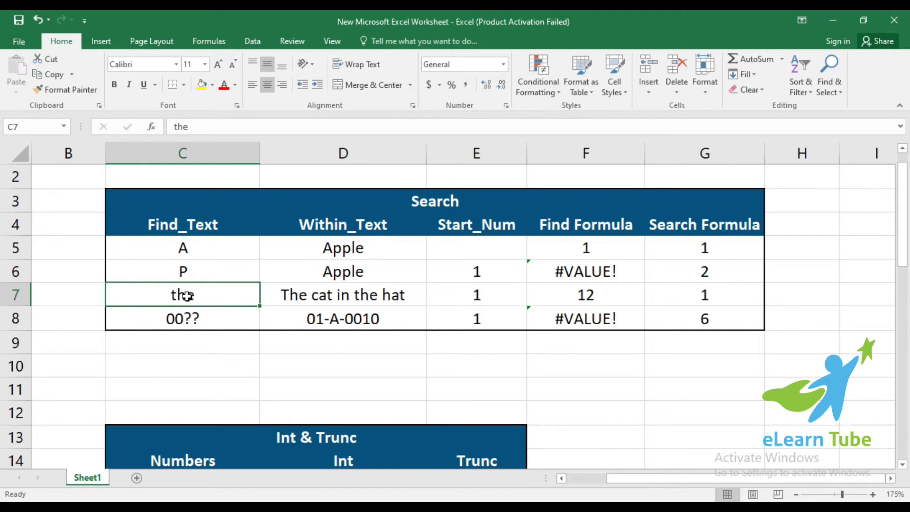
click(593, 304)
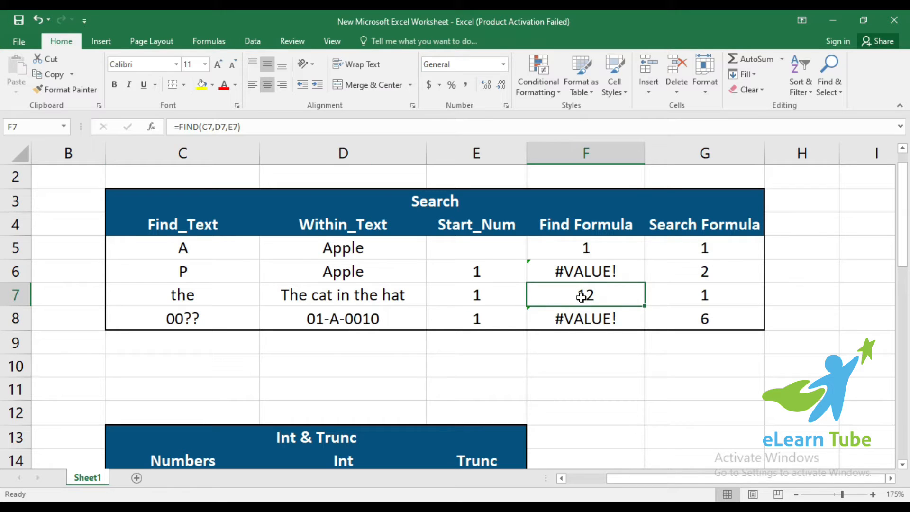
click(722, 299)
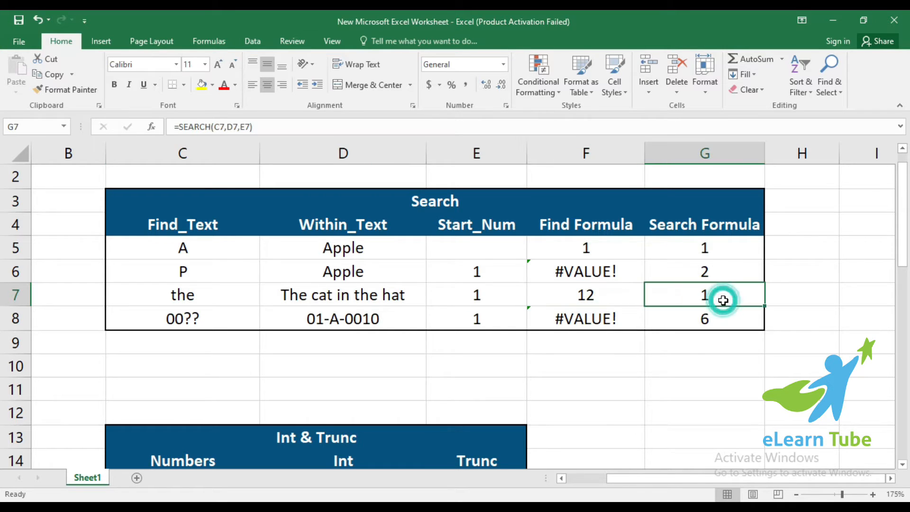
click(583, 292)
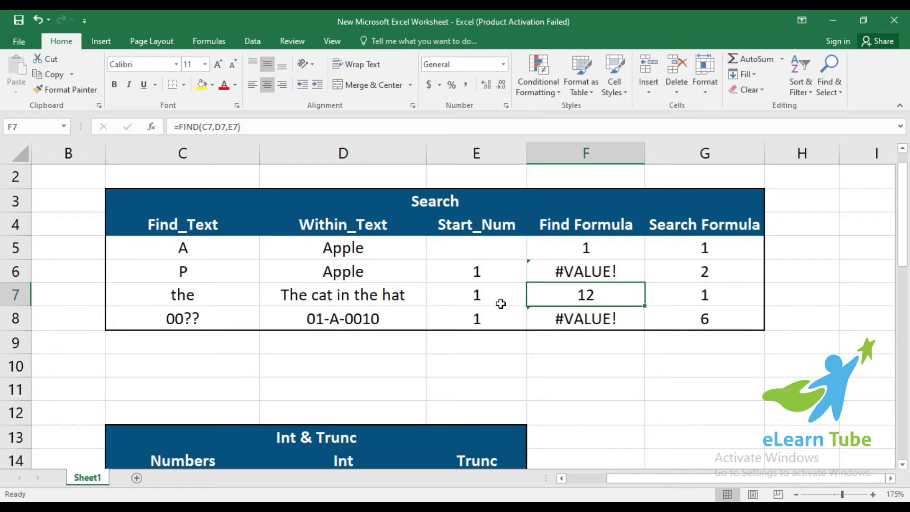
Trace the position of lowercase "the" in D7 from the start number in E7 to explain F7's FIND result
click(295, 311)
click(430, 289)
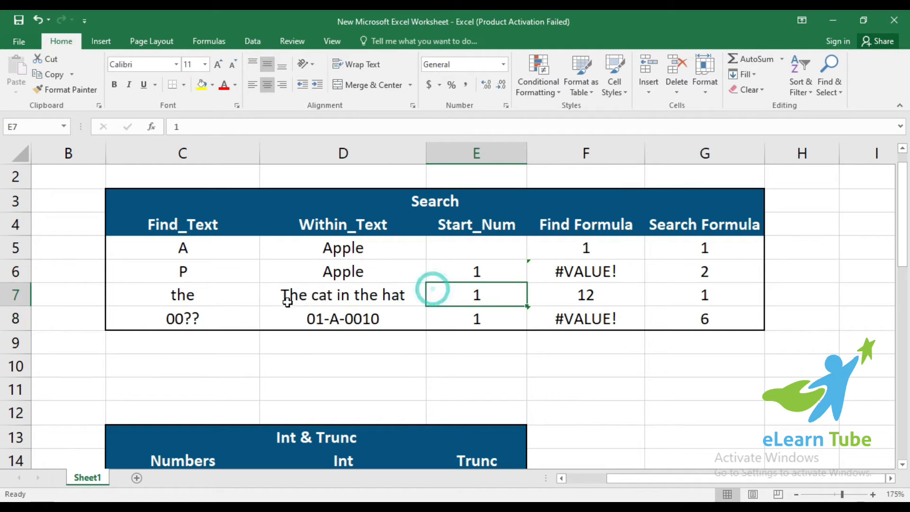
click(306, 298)
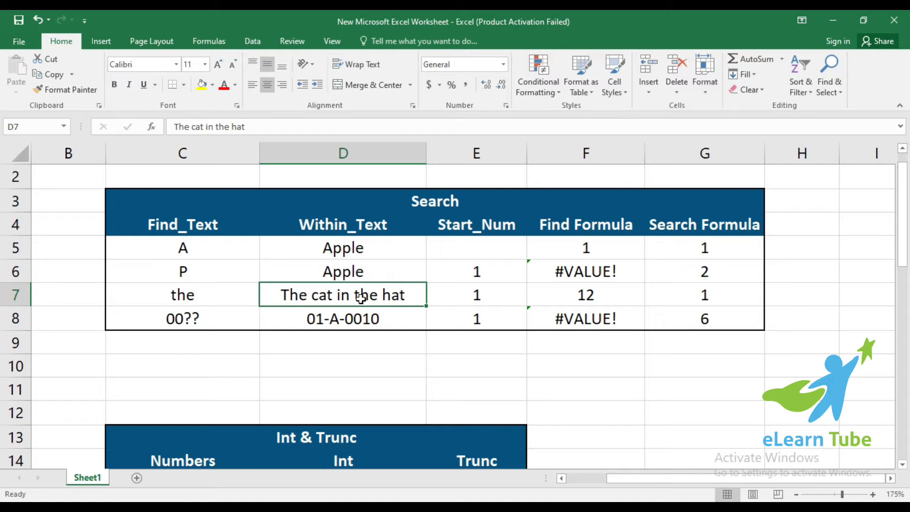
click(571, 295)
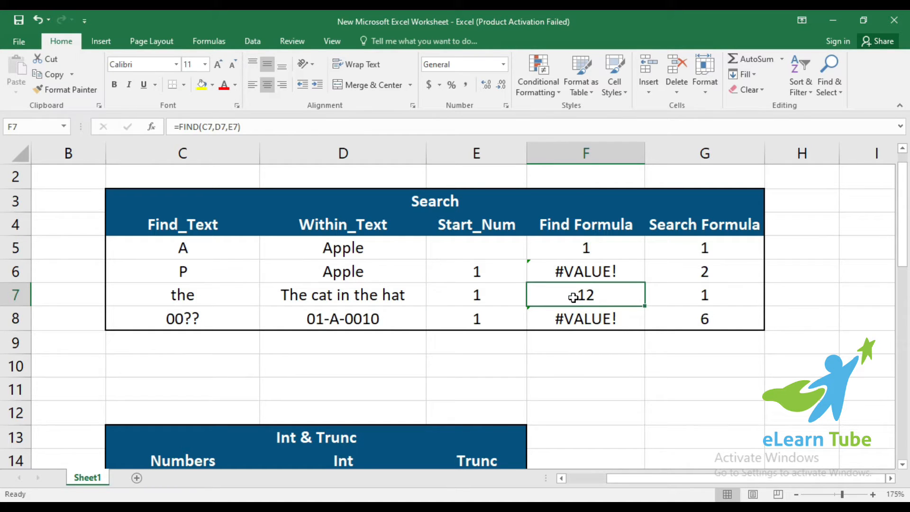
Check the SEARCH result in G7 against the find text in C7 and the first word in D7
click(710, 230)
click(729, 290)
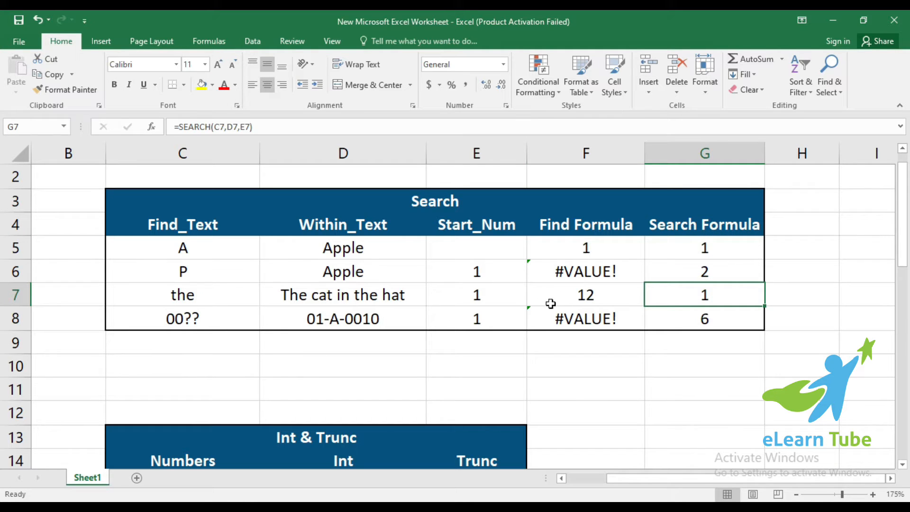
click(283, 298)
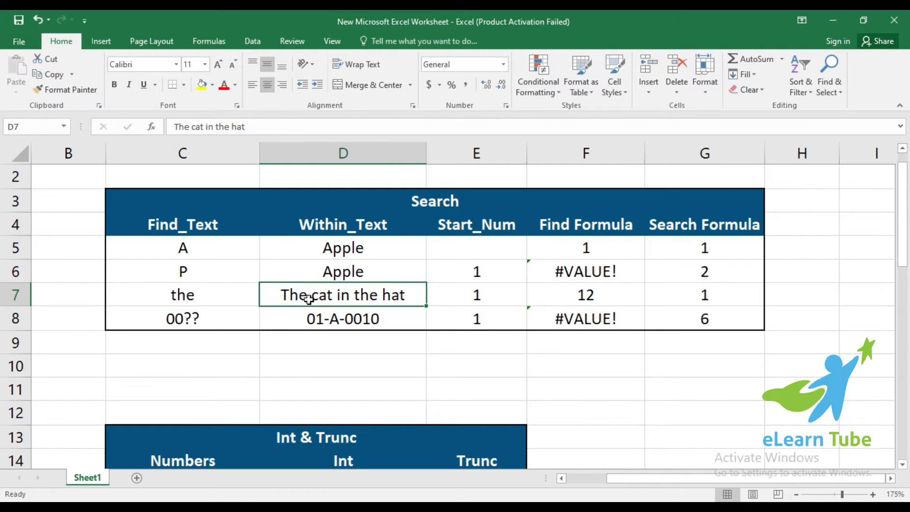
click(200, 299)
click(304, 294)
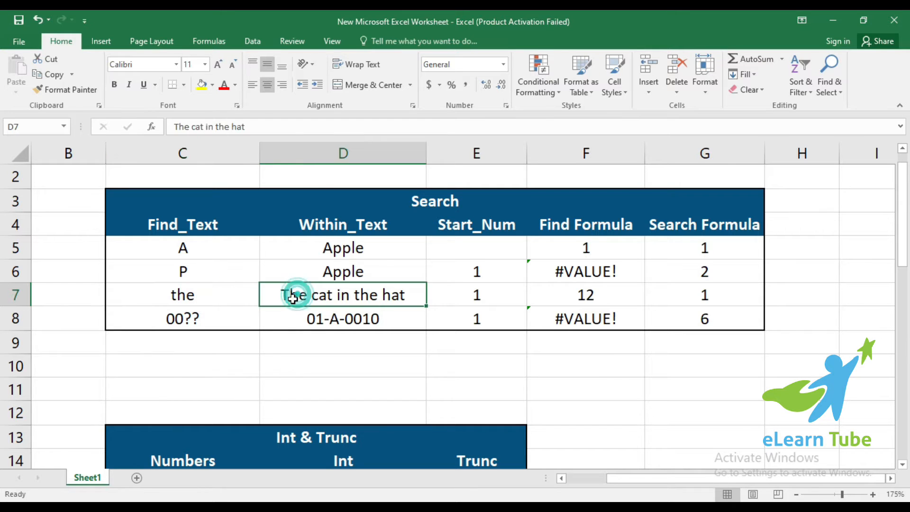
click(732, 295)
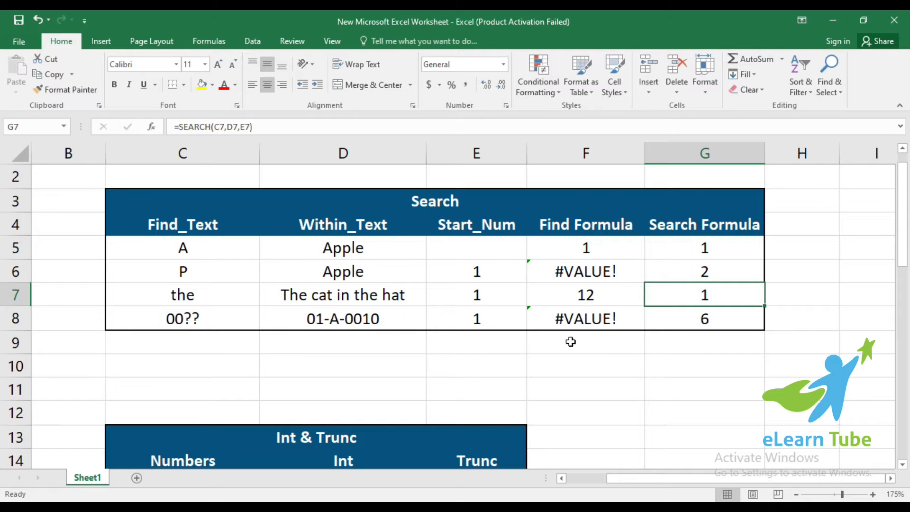
Compare the FIND and SEARCH results in F8:G8 with row 8's wildcard find text, source text and start number
click(596, 313)
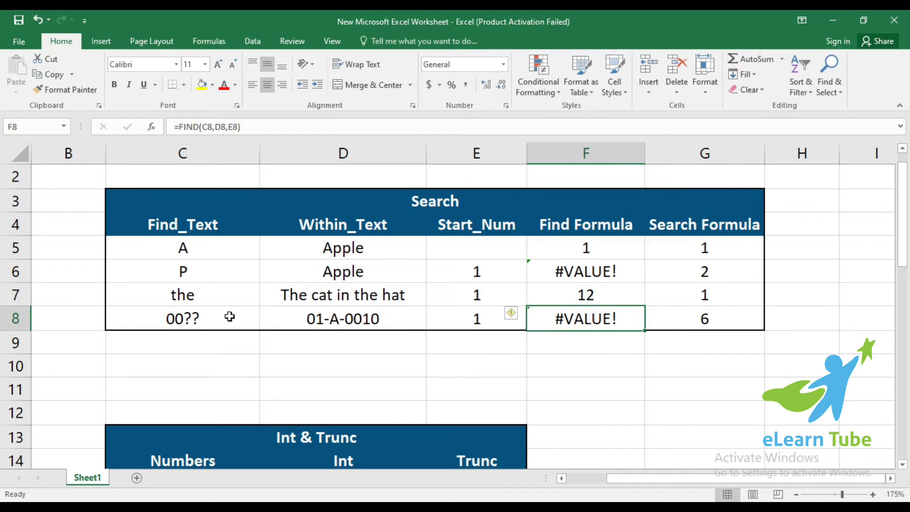
click(712, 322)
drag(593, 315, 712, 324)
click(549, 324)
click(382, 309)
click(481, 326)
click(607, 320)
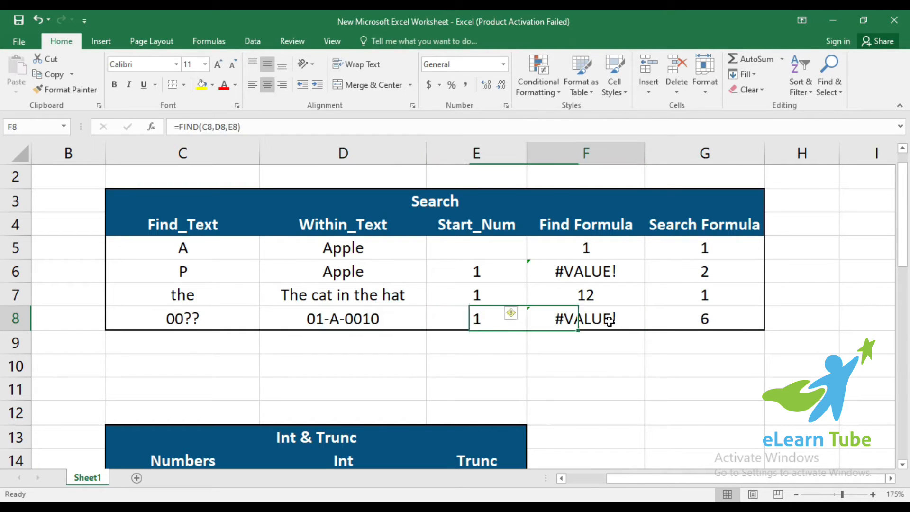
click(712, 326)
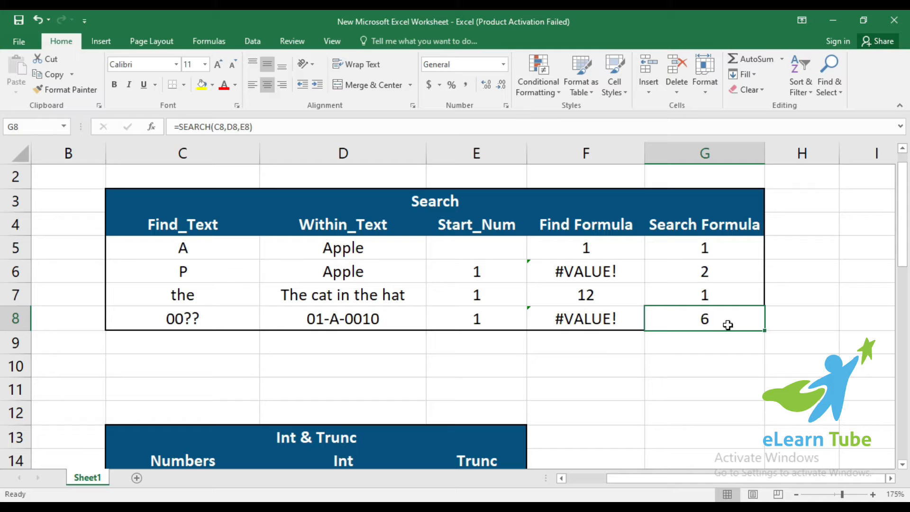
Review the Find Formula results in F5:F8 against the Search Formula results in G5:G8
drag(586, 246, 669, 314)
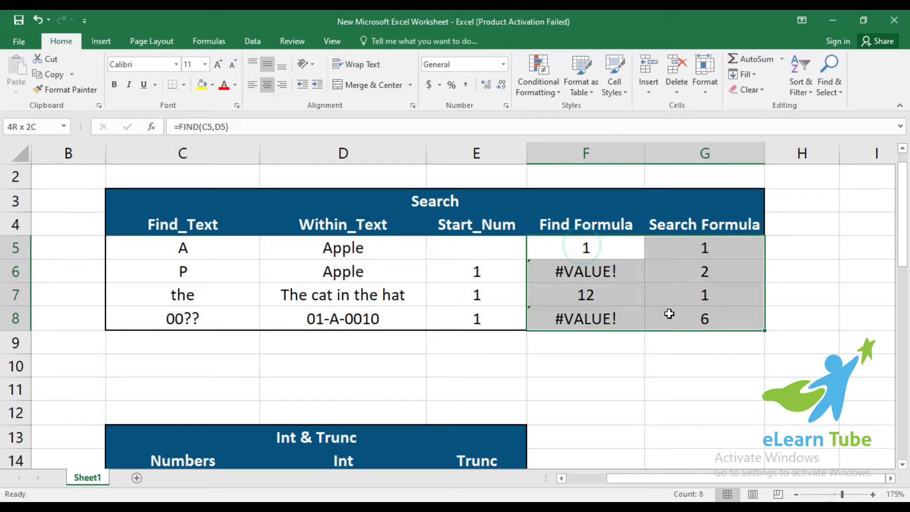
click(616, 244)
drag(622, 248, 634, 280)
drag(593, 245, 606, 318)
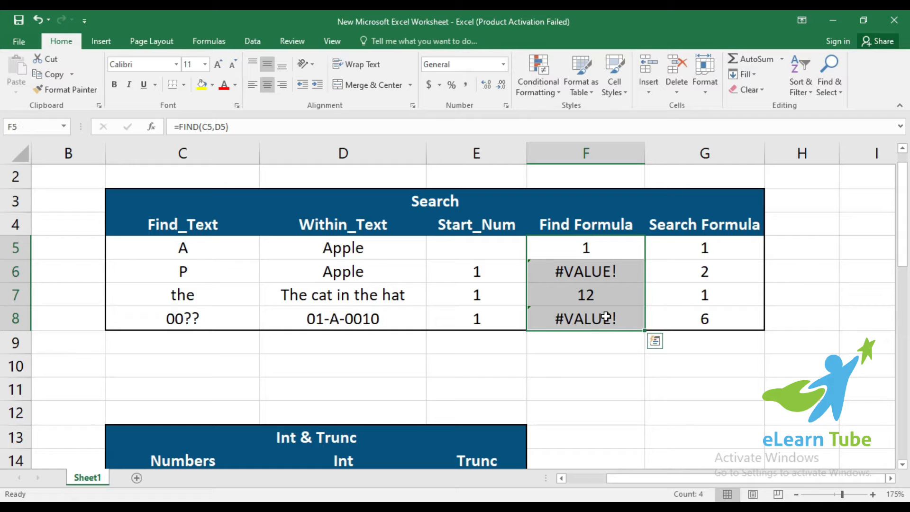
click(605, 245)
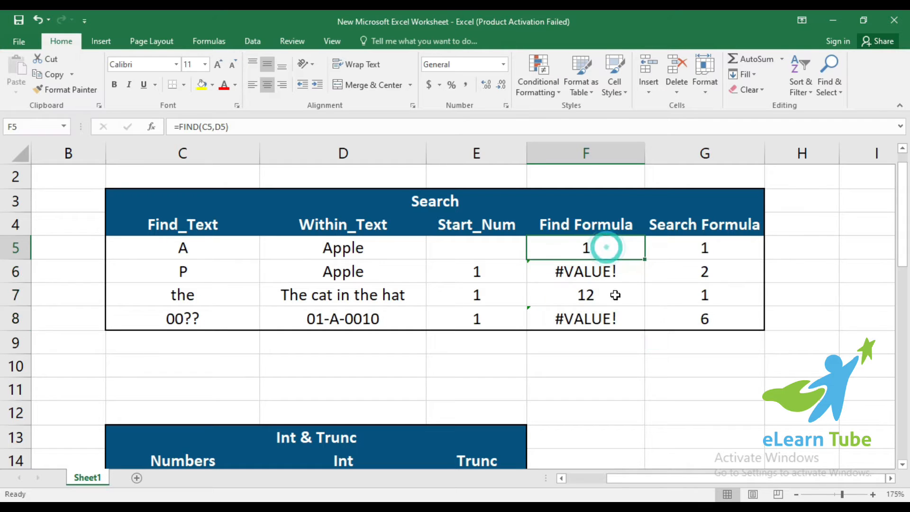
click(688, 248)
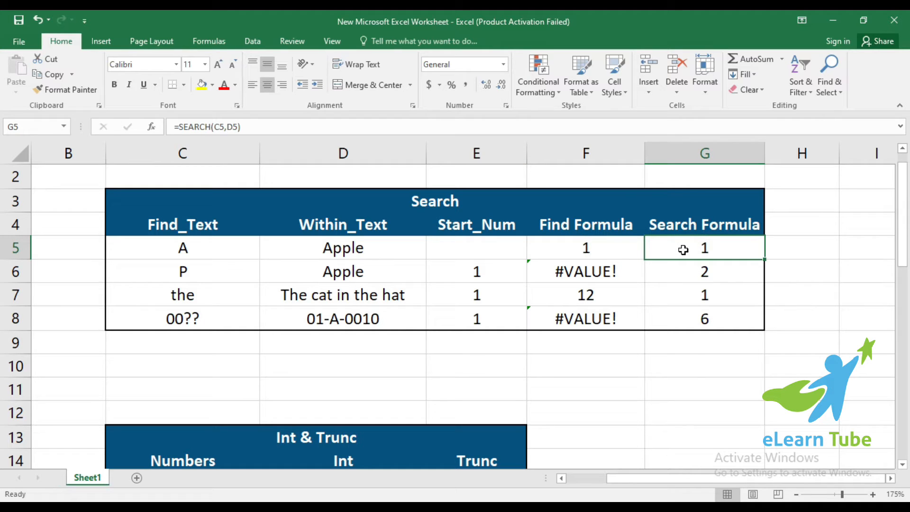
click(681, 250)
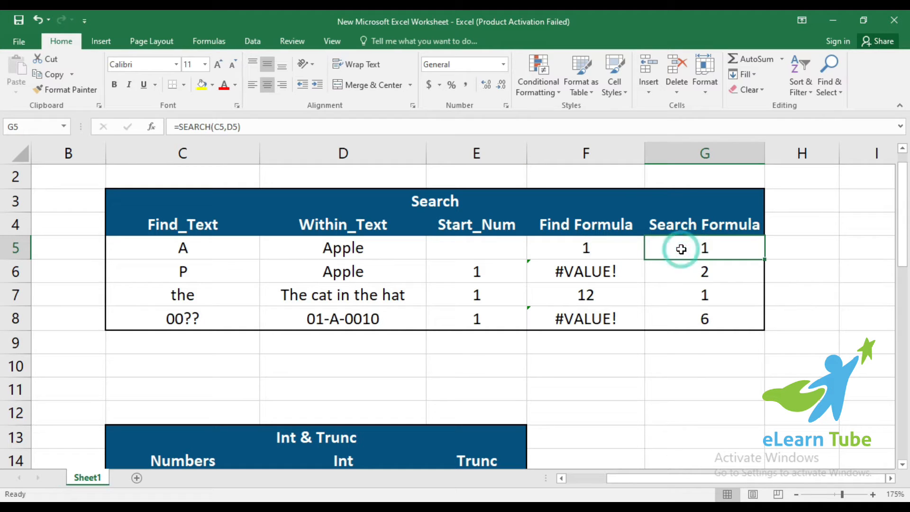
click(682, 320)
click(679, 253)
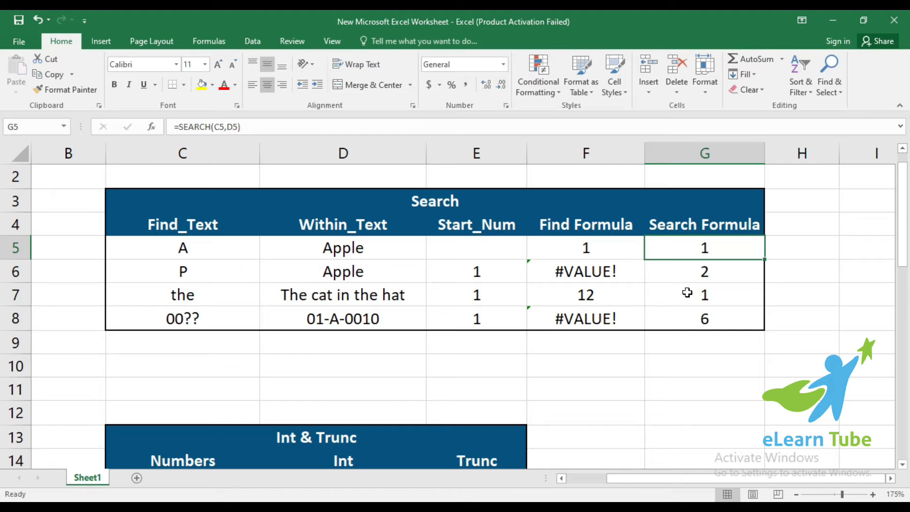
Enter the formula =INT(C15) in D15 of the Int & Trunc table
scroll(754, 305, down, 2)
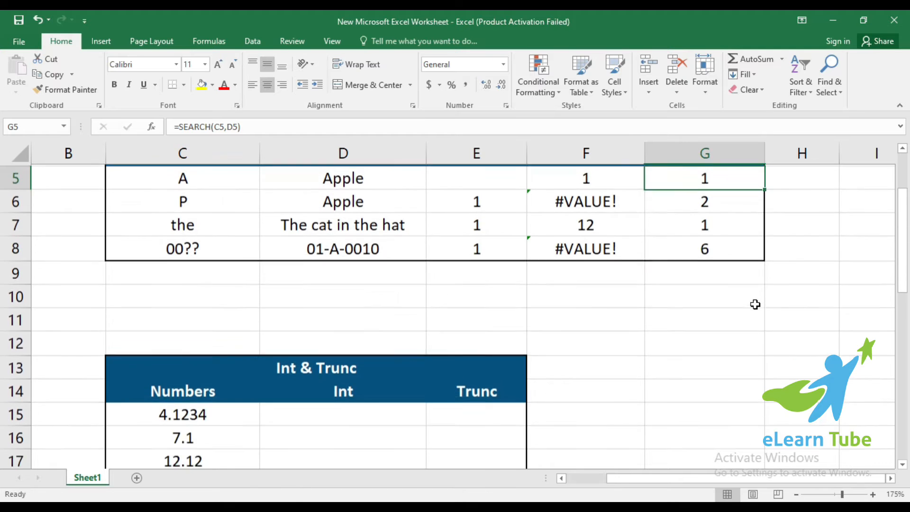
scroll(755, 304, down, 1)
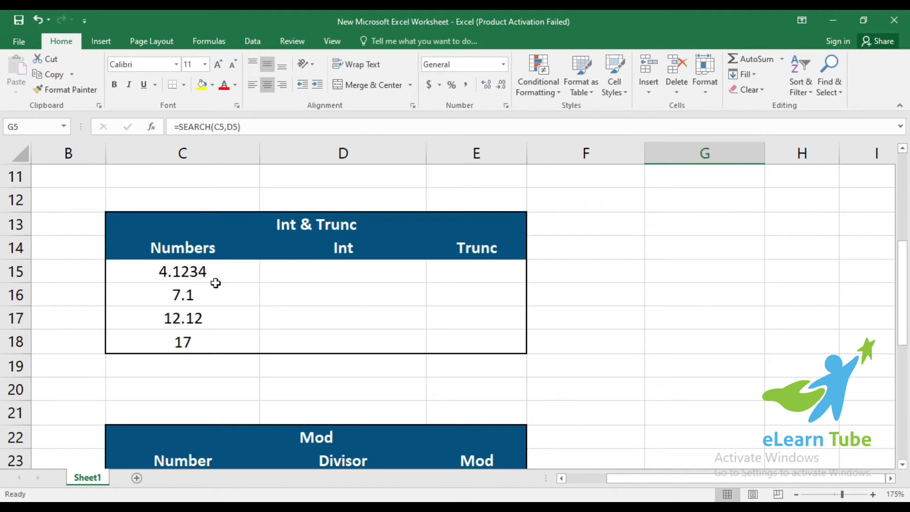
click(328, 274)
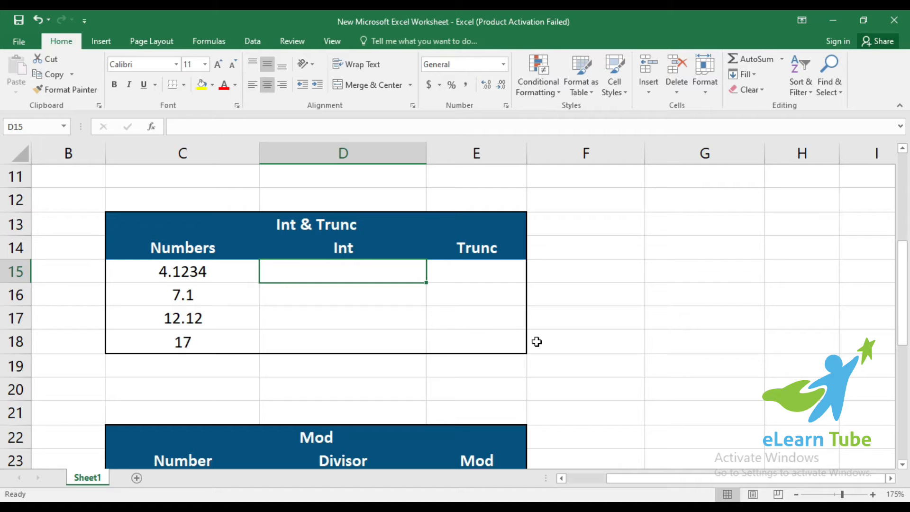
text(=)
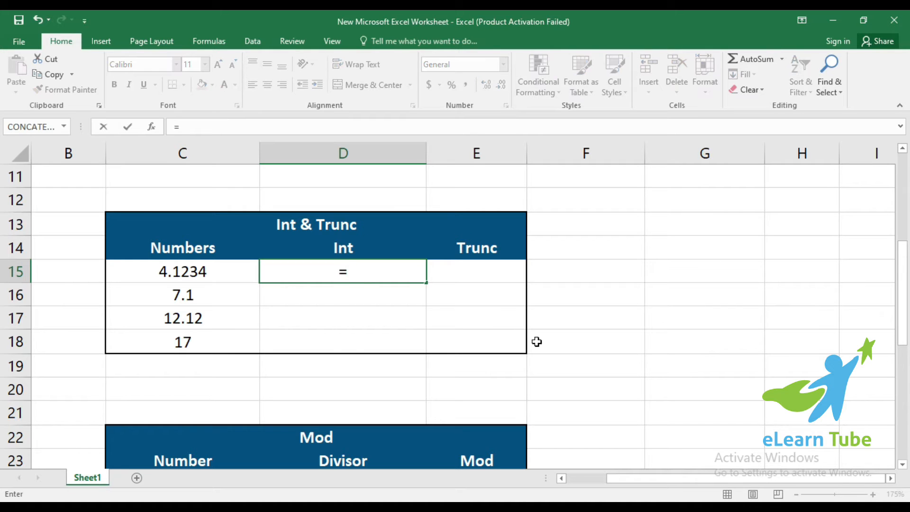
text(ind)
key(BackSpace)
text(t)
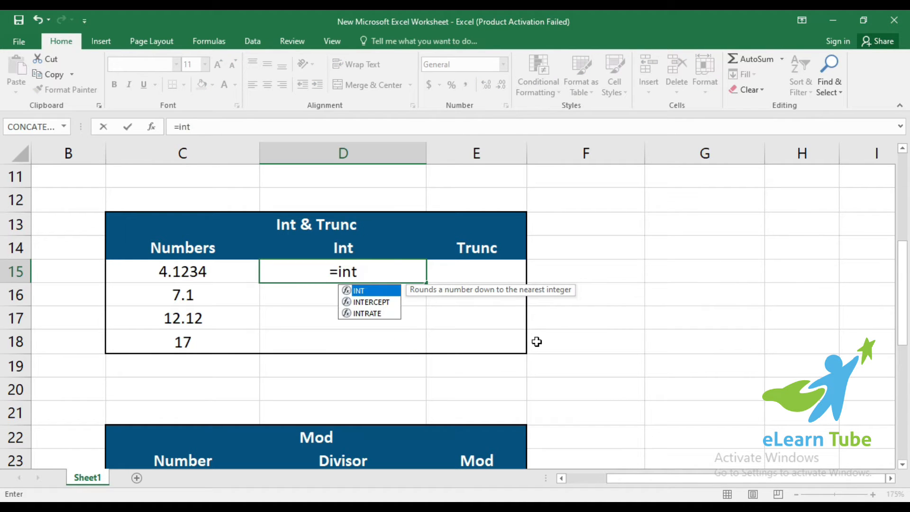
text(()
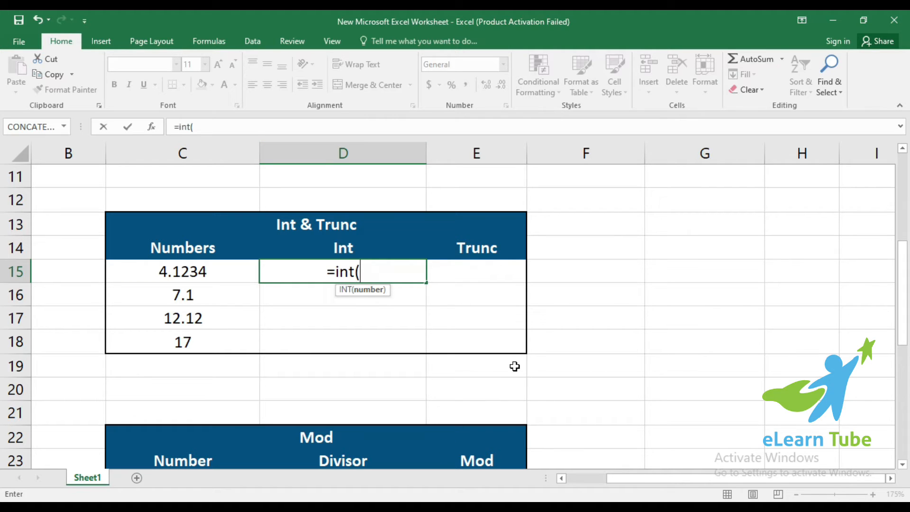
click(189, 268)
text())
key(Return)
key(Up)
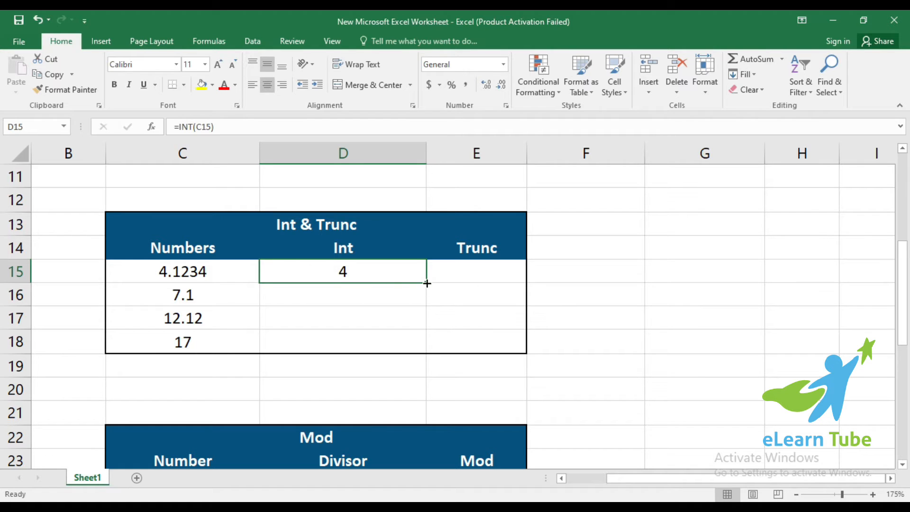
Make the cell reference in D15's INT formula absolute, as =INT($C$15)
click(199, 125)
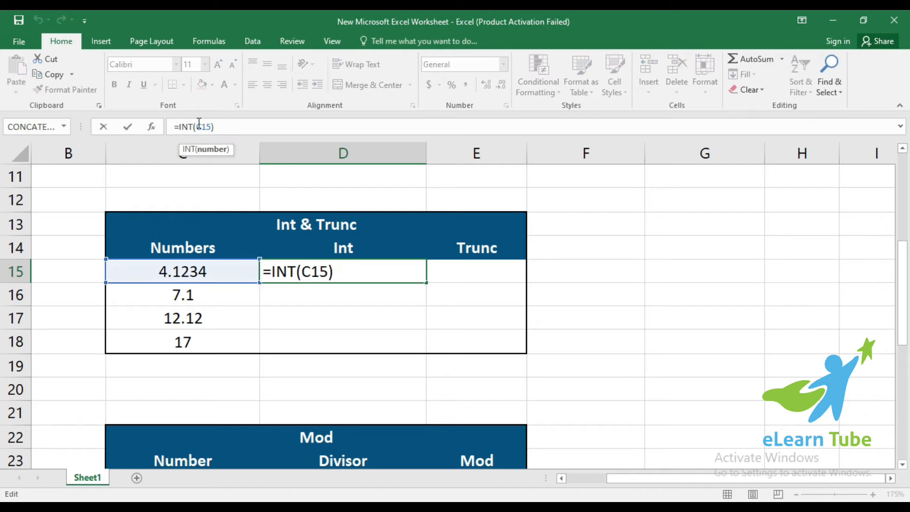
key(F4)
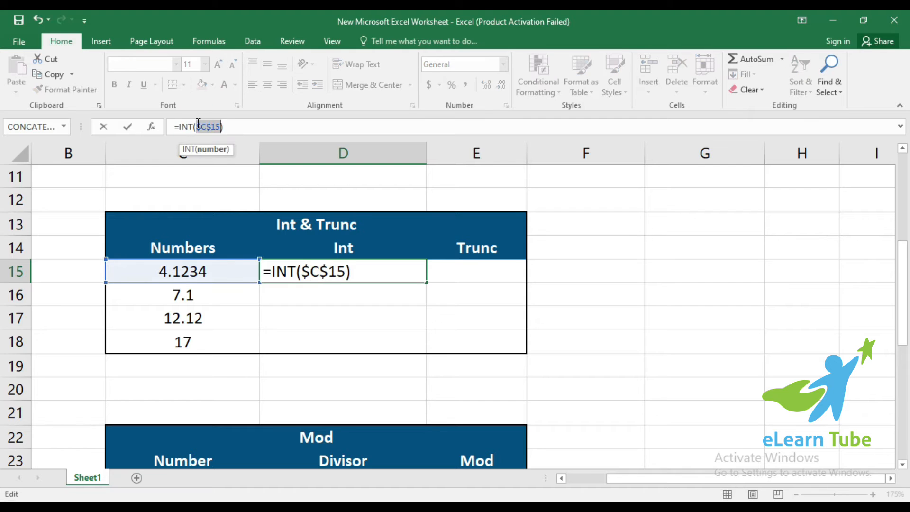
click(359, 274)
key(Return)
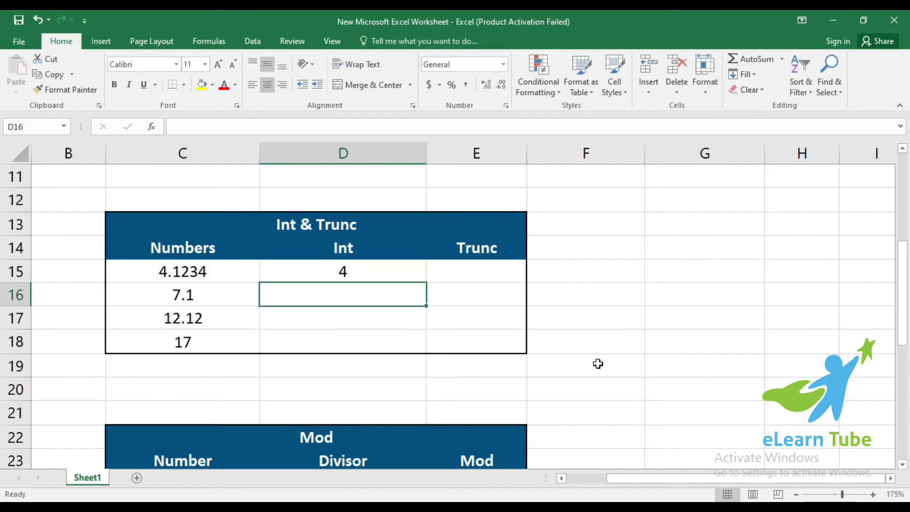
Fill the INT formula from D15 down through D18 and inspect the copied formula in D16
click(407, 264)
drag(427, 283, 416, 334)
click(392, 308)
click(376, 285)
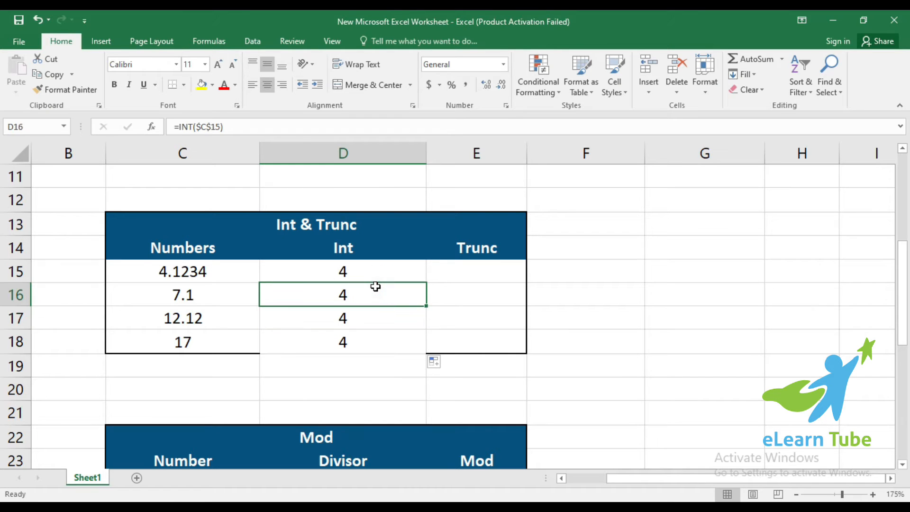
Undo the fill and the absolute reference in D15, and fill =INT(C15) down from D15 through D18
key(ctrl+z)
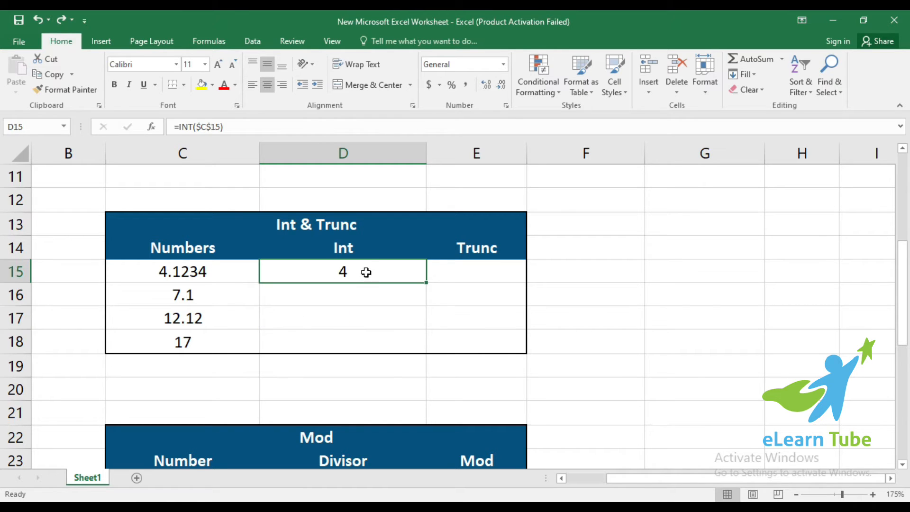
key(ctrl+z)
drag(427, 283, 426, 354)
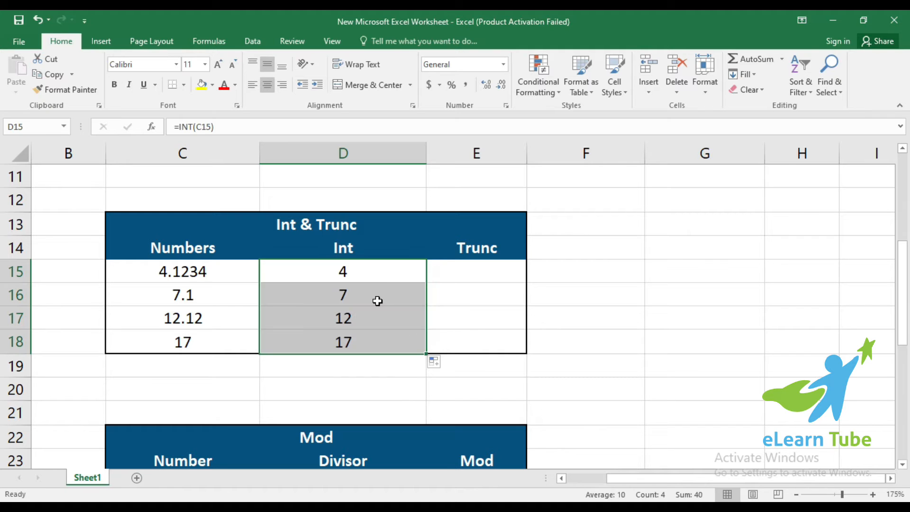
click(377, 300)
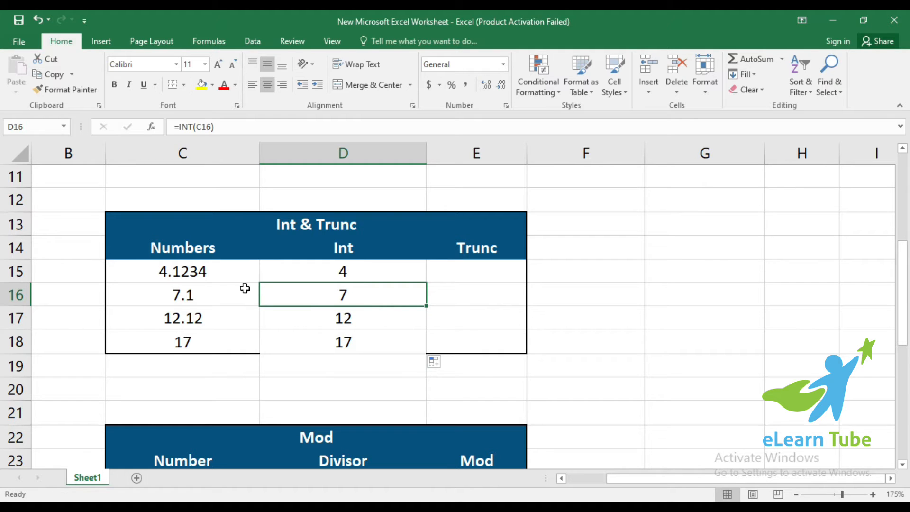
Compare the number in C15 with its INT result in D15
click(214, 270)
click(341, 274)
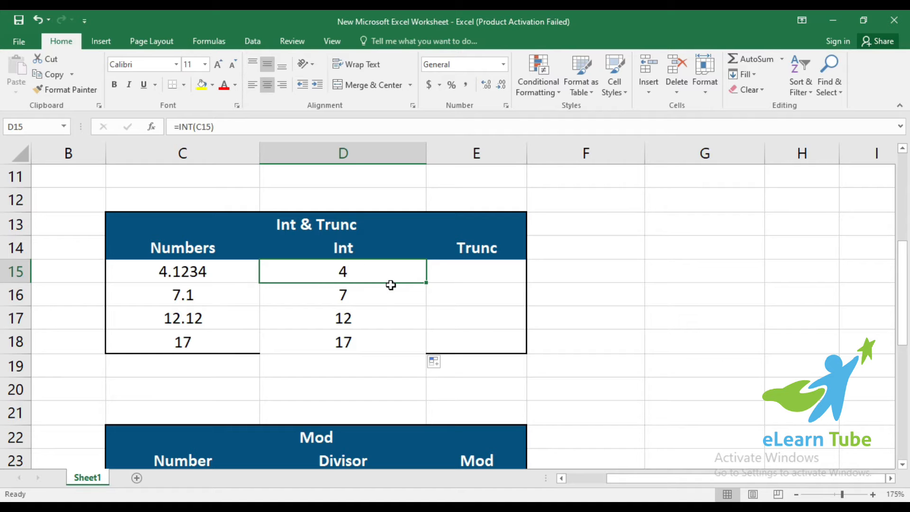
click(204, 273)
click(350, 277)
click(234, 273)
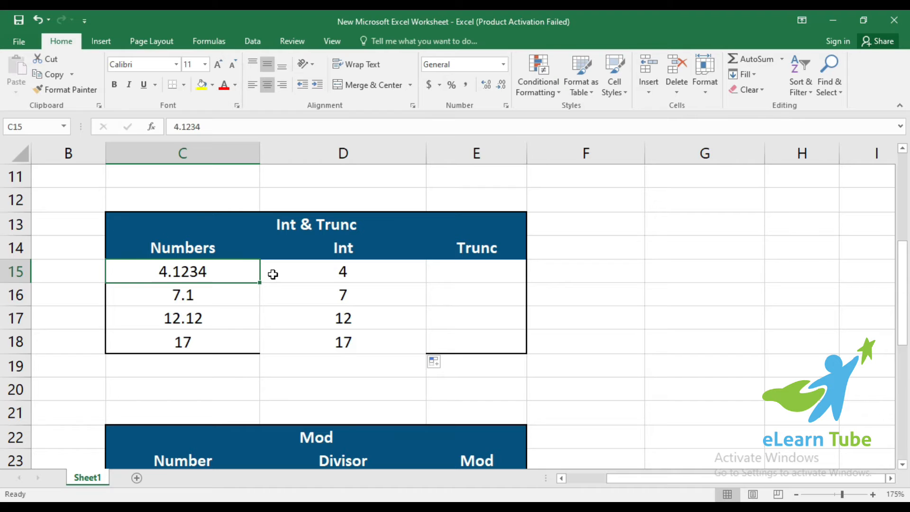
click(339, 272)
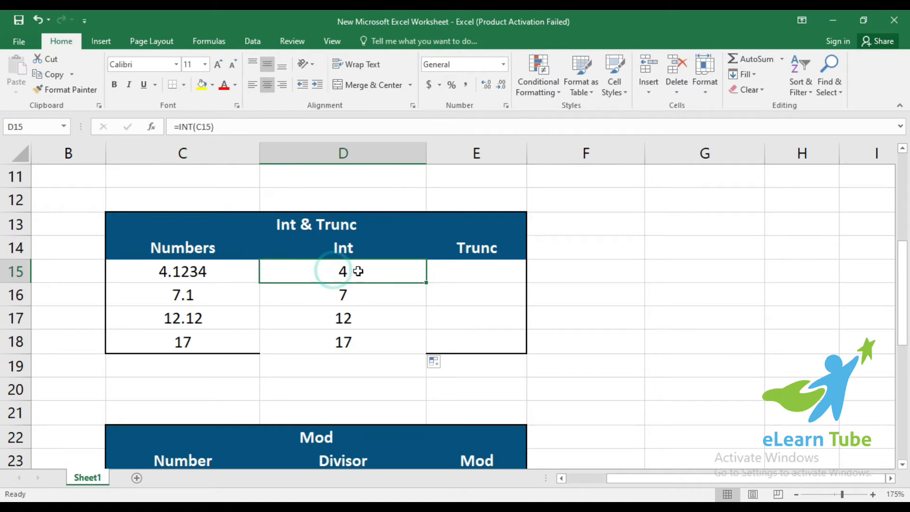
click(225, 269)
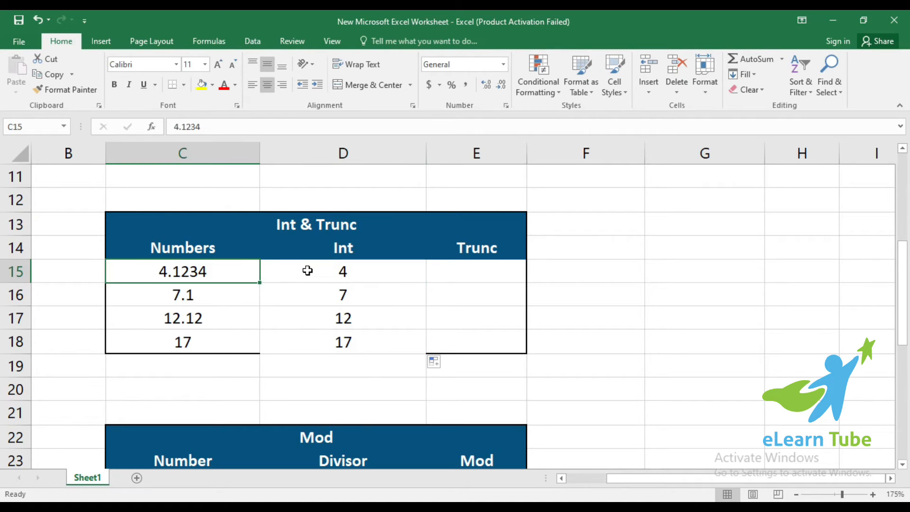
click(330, 276)
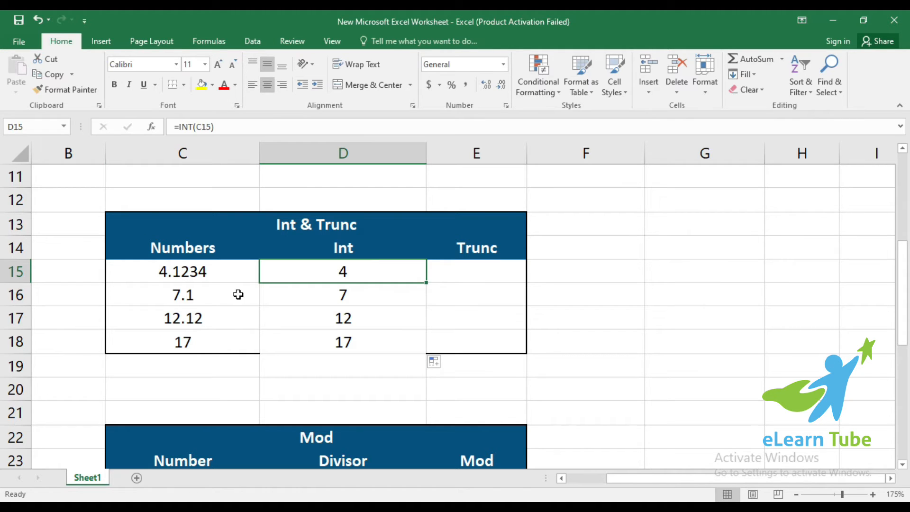
click(306, 287)
click(344, 267)
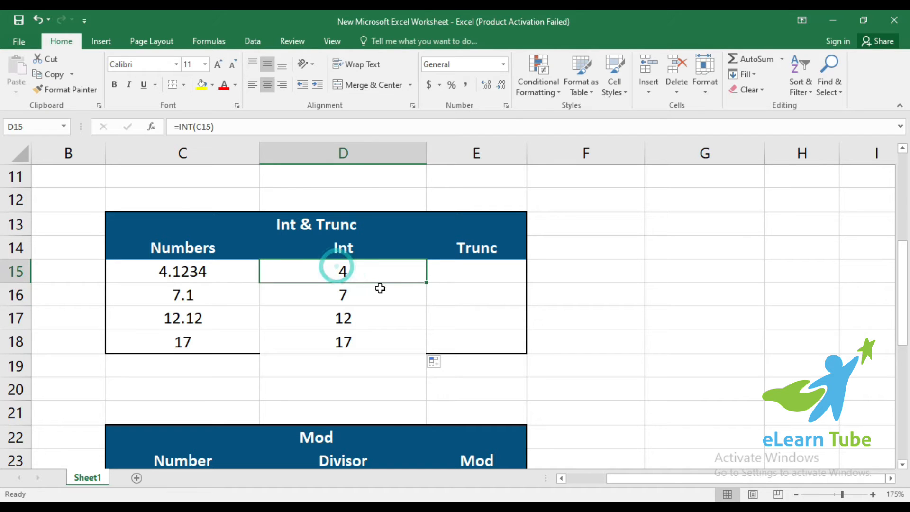
Compare the remaining numbers in C16:C18 with their INT results in D16:D18
click(365, 327)
click(171, 317)
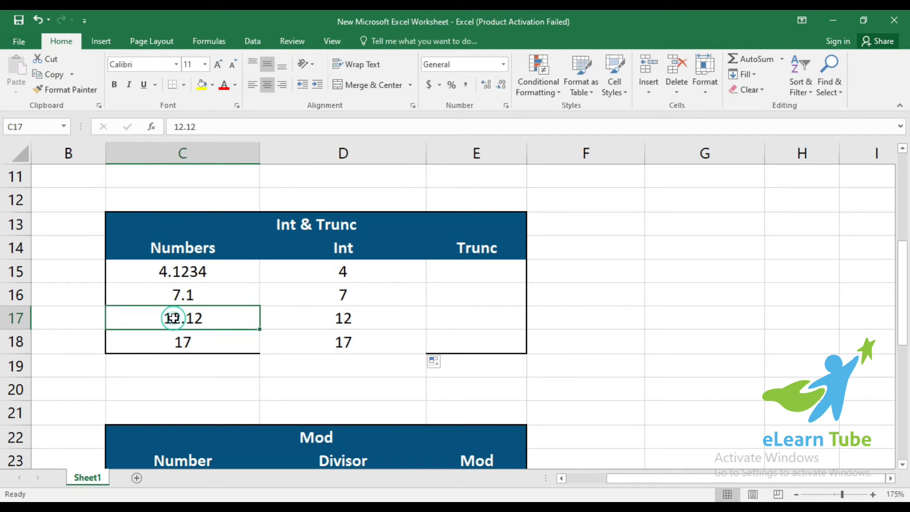
click(333, 319)
click(341, 318)
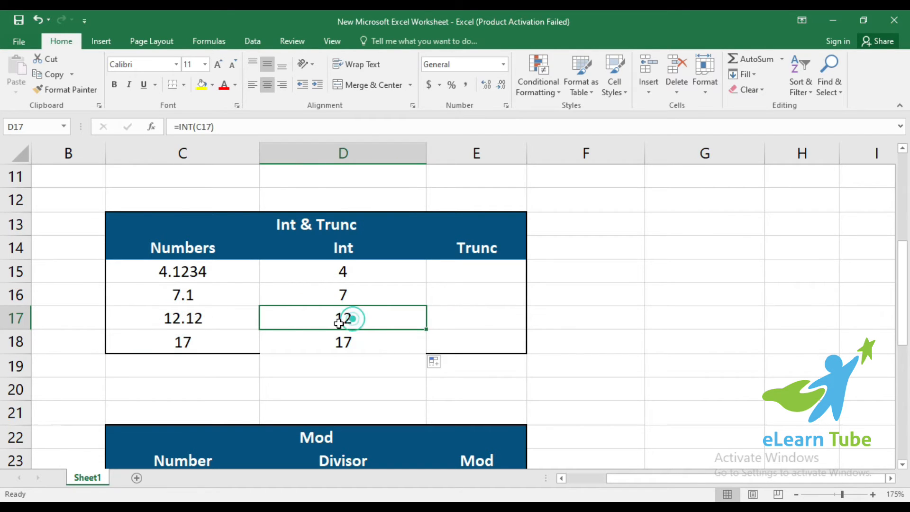
click(193, 342)
click(374, 340)
click(190, 300)
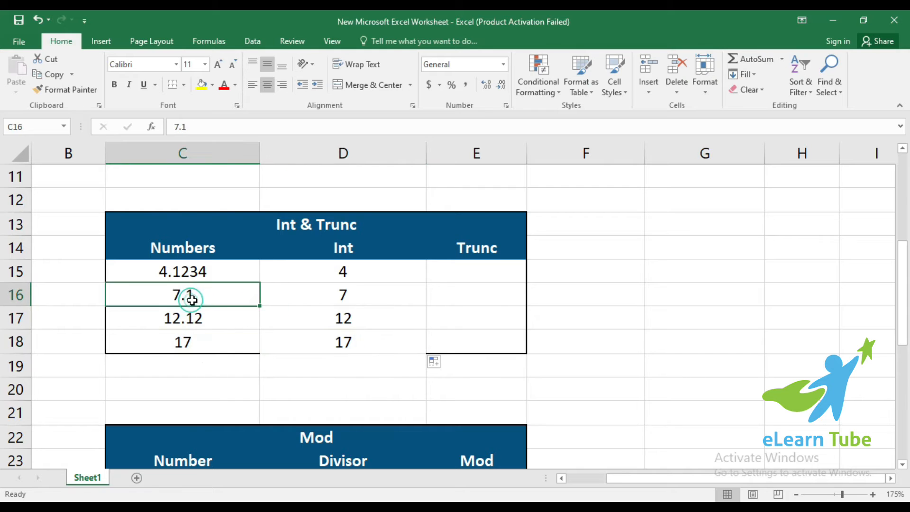
click(350, 295)
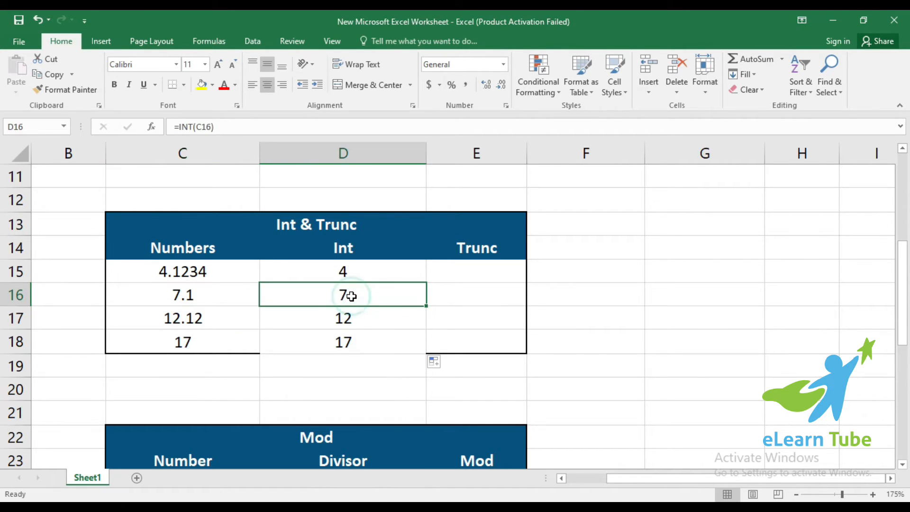
click(355, 275)
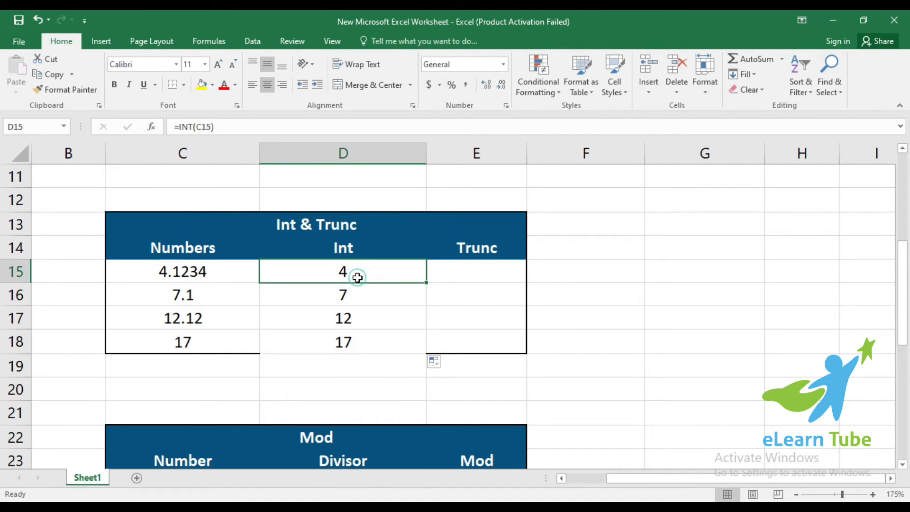
Enter the formula =(C15) in E15 of the Trunc column and fill it down through E18
click(474, 277)
text(=)
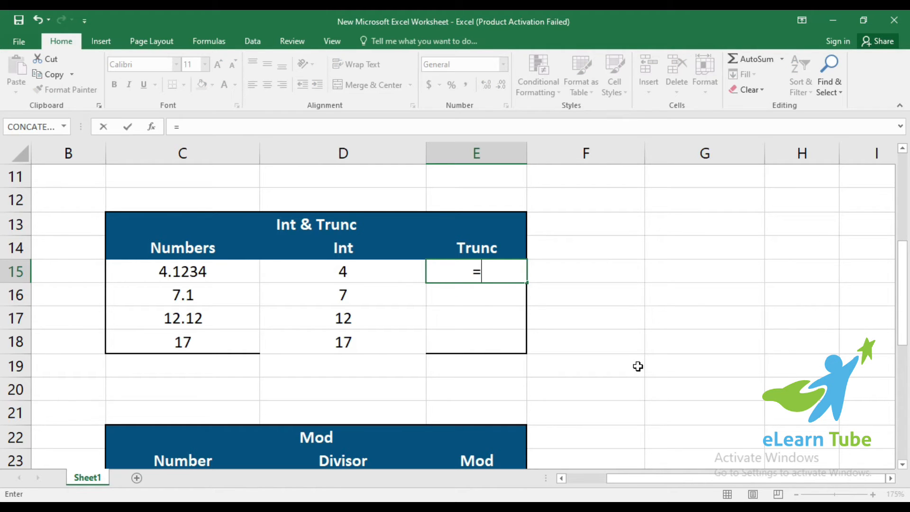
text(()
click(185, 270)
text())
key(Return)
click(466, 274)
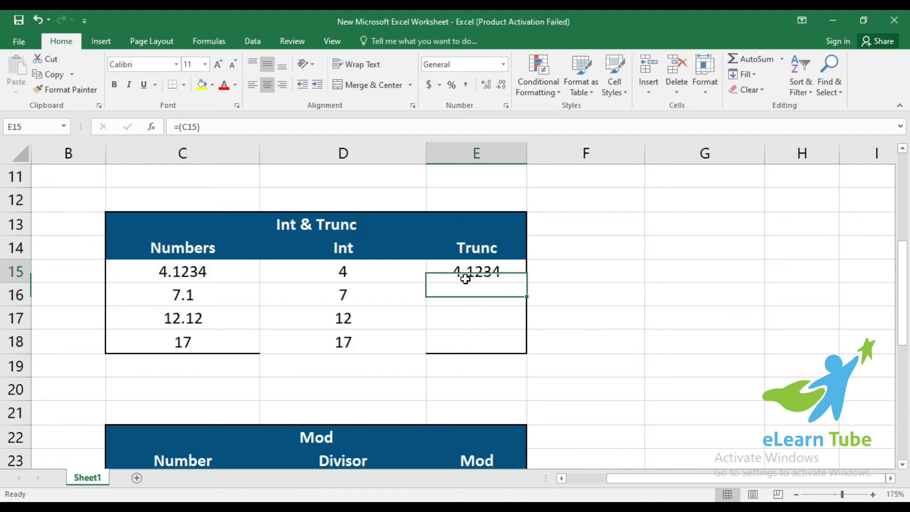
drag(530, 282, 525, 352)
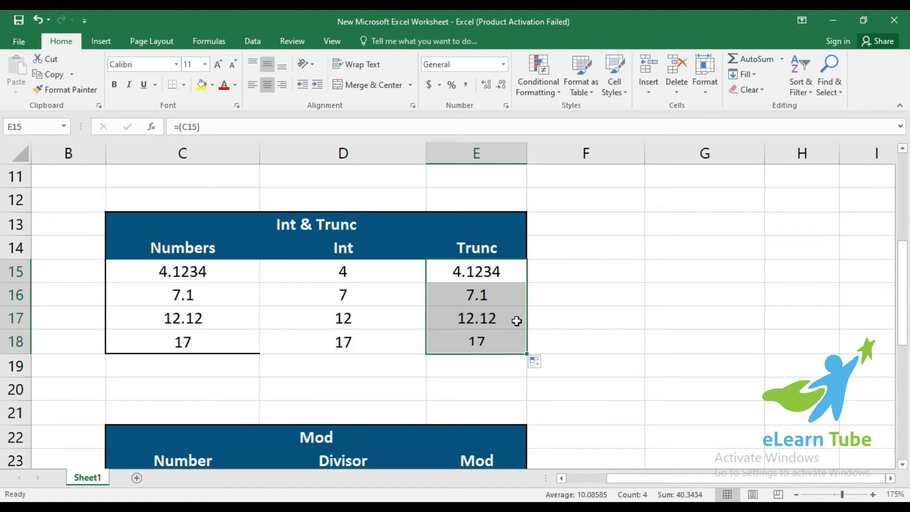
click(521, 319)
Add the TRUNC function to the formula in E15 so it reads =TRUNC(C15)
click(475, 270)
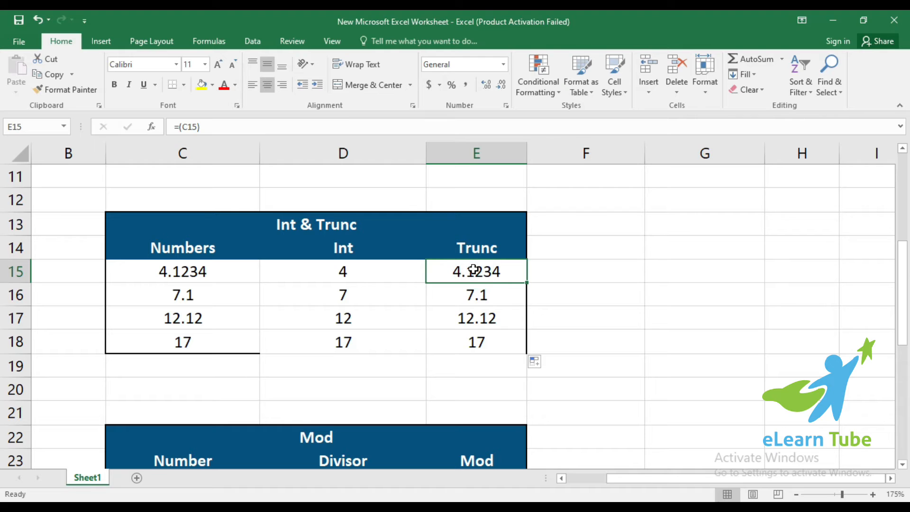
click(181, 128)
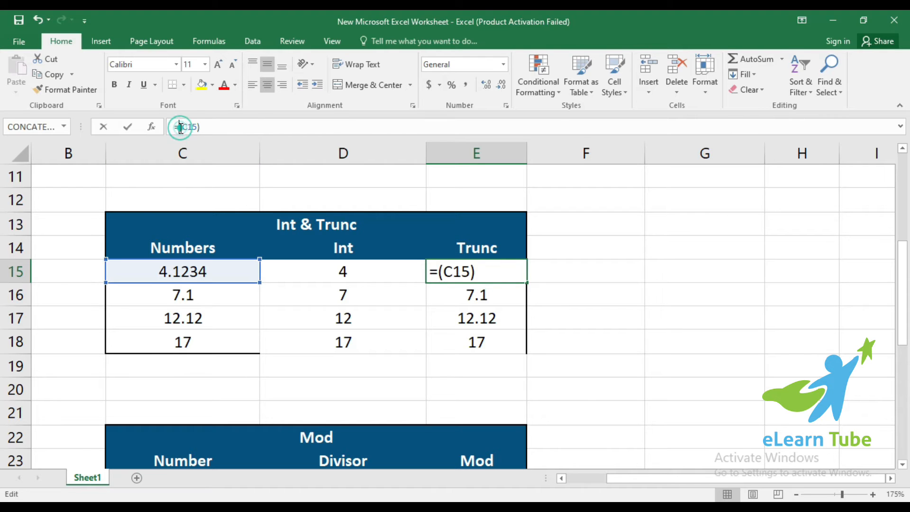
text(truc)
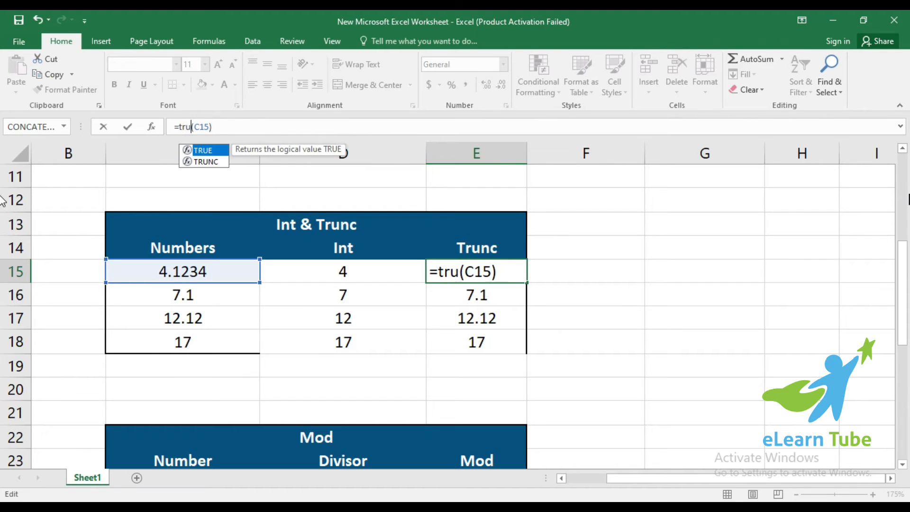
key(BackSpace)
text(nc)
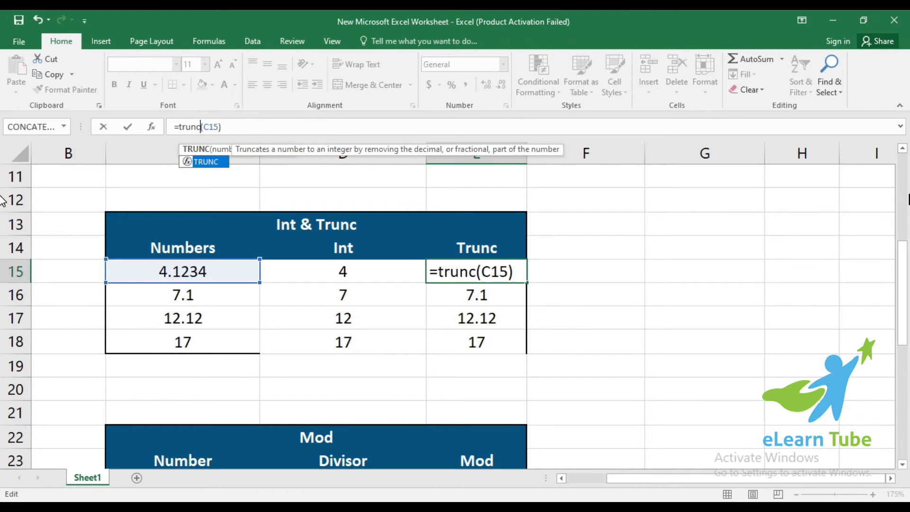
key(Return)
key(Up)
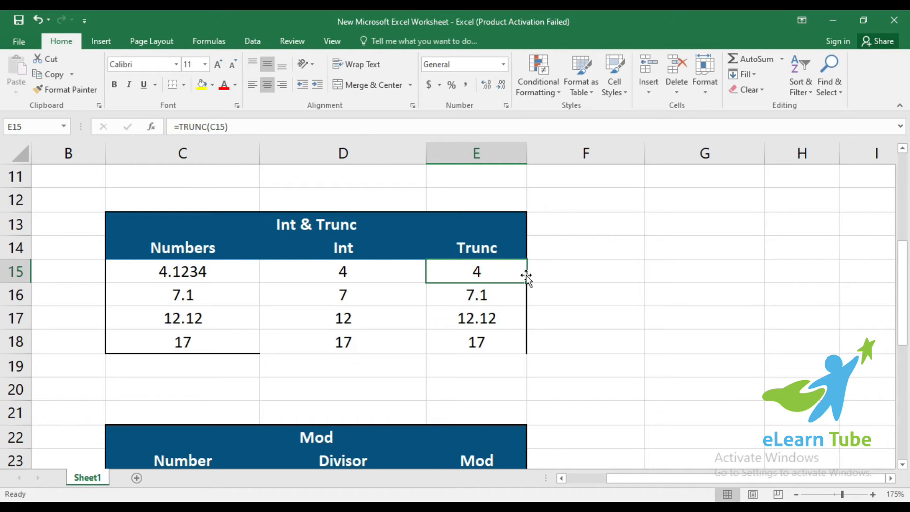
Fill the TRUNC formula from E15 down through E18 and compare the results with the Int column
drag(527, 282, 520, 351)
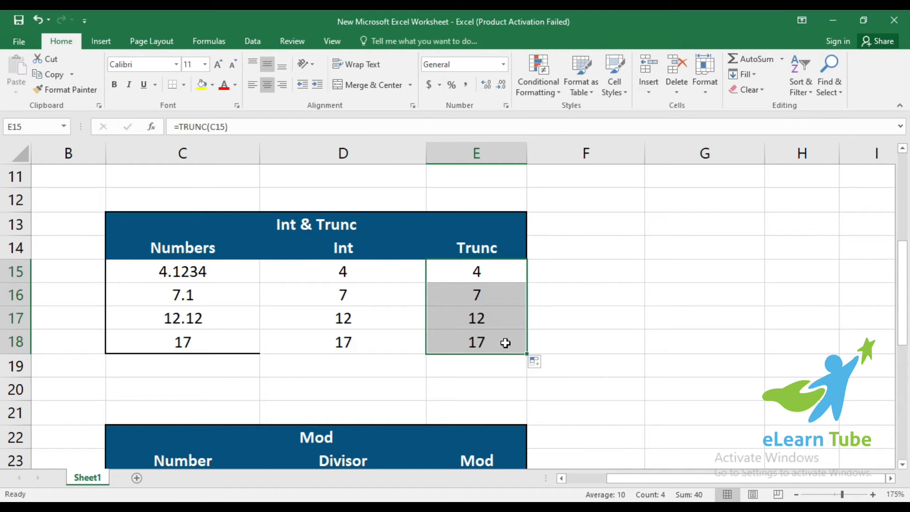
click(504, 342)
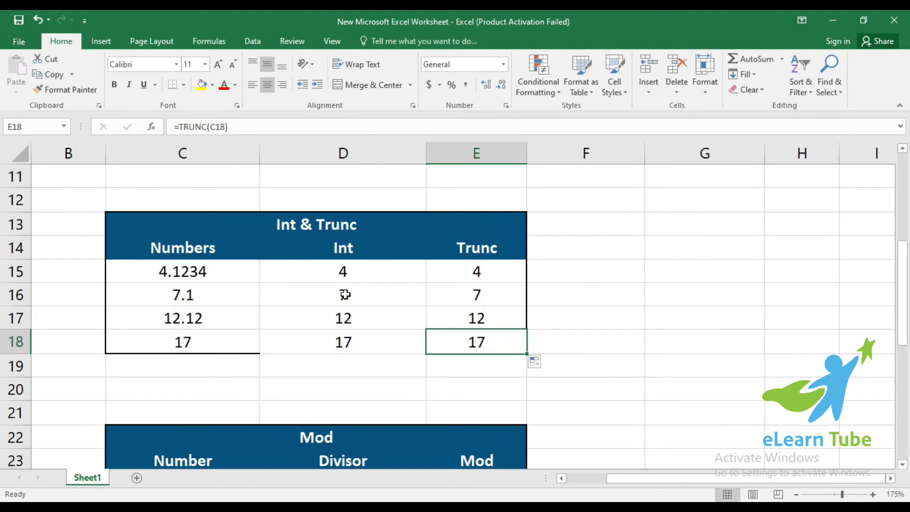
click(380, 274)
click(473, 272)
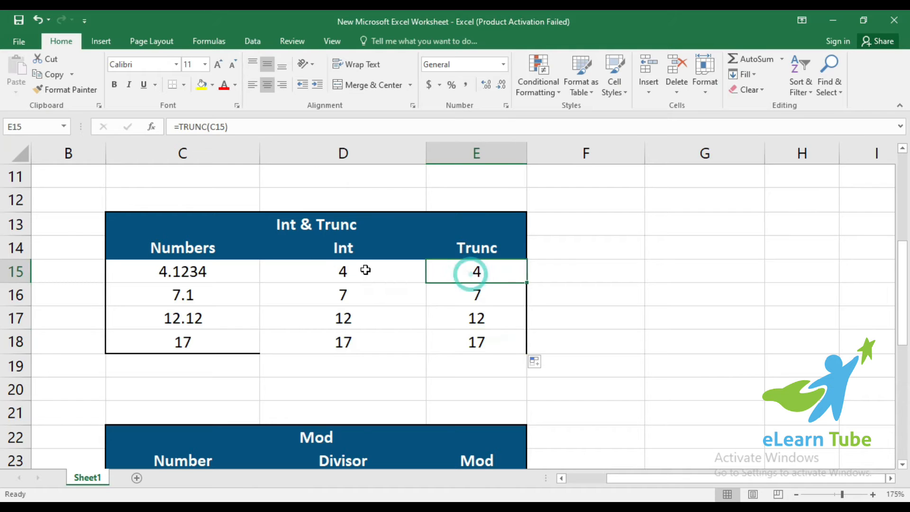
click(363, 271)
click(433, 308)
click(379, 287)
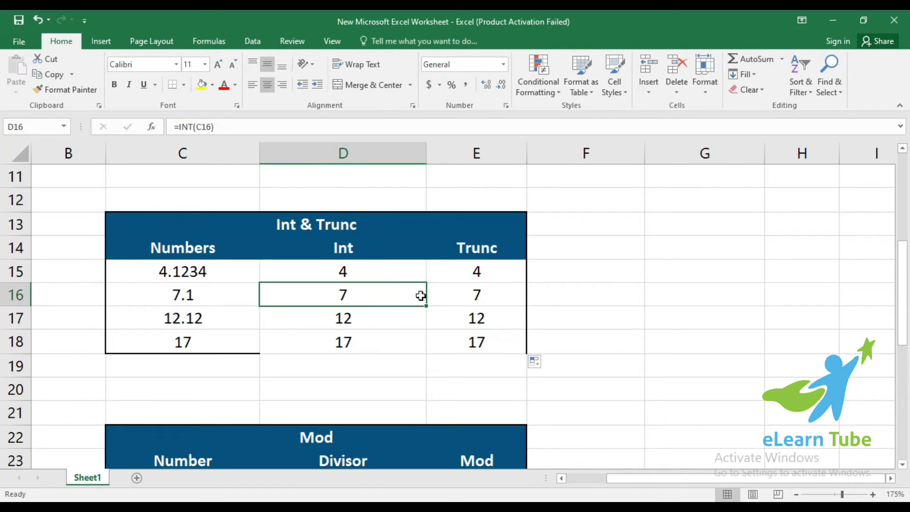
Add a num_digits argument of 1 to the formula in E15, making it =TRUNC(C15,1)
click(466, 277)
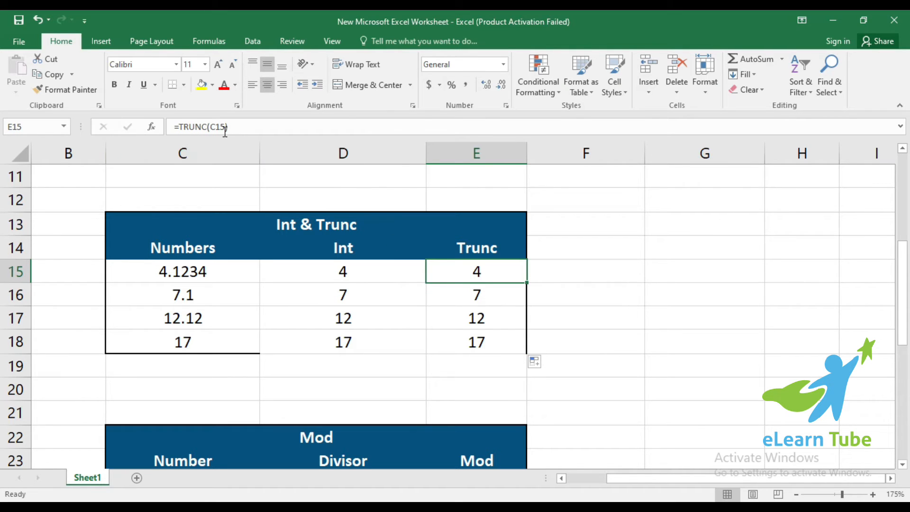
key(F2)
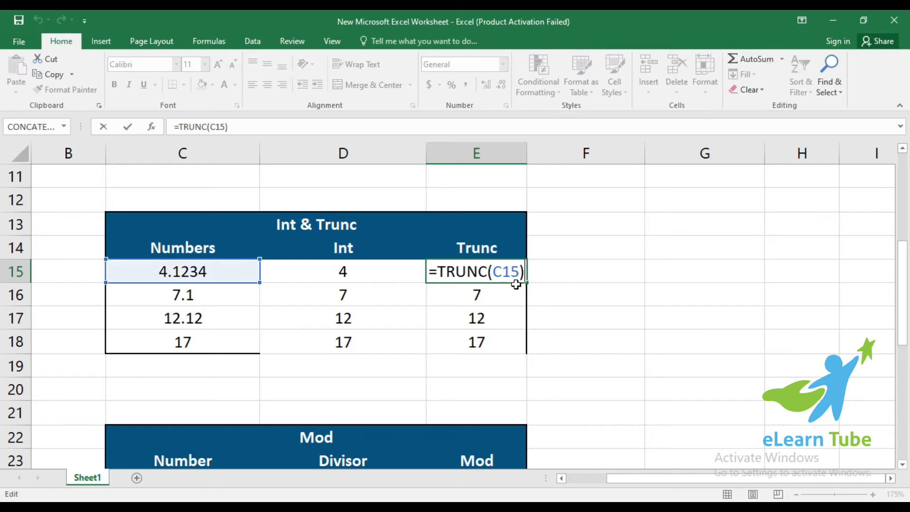
click(520, 272)
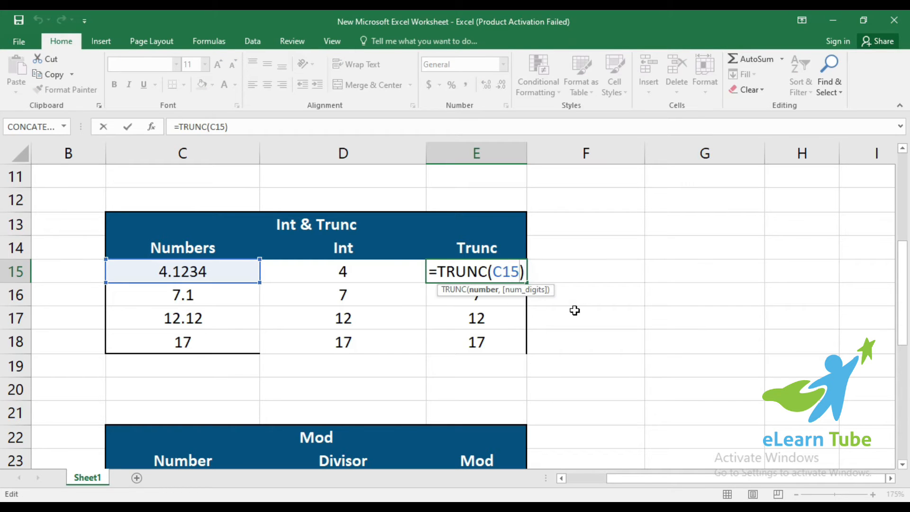
text(,)
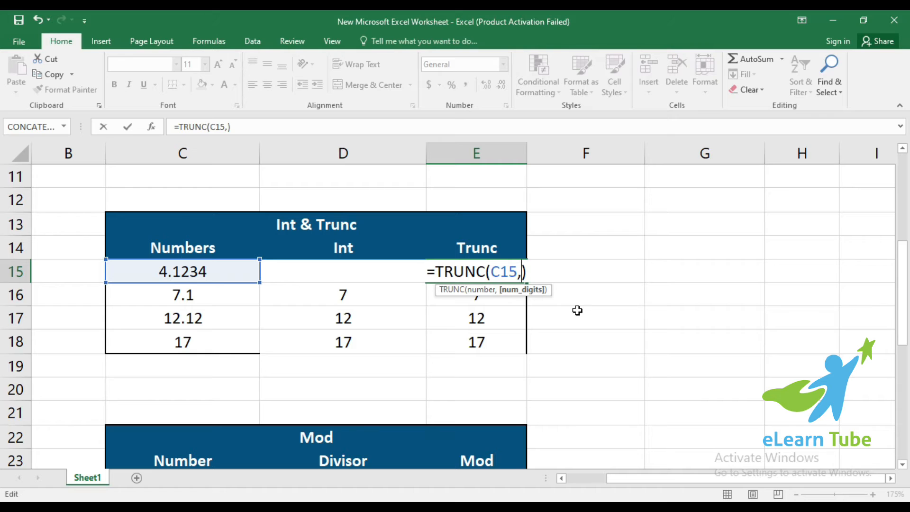
text(1)
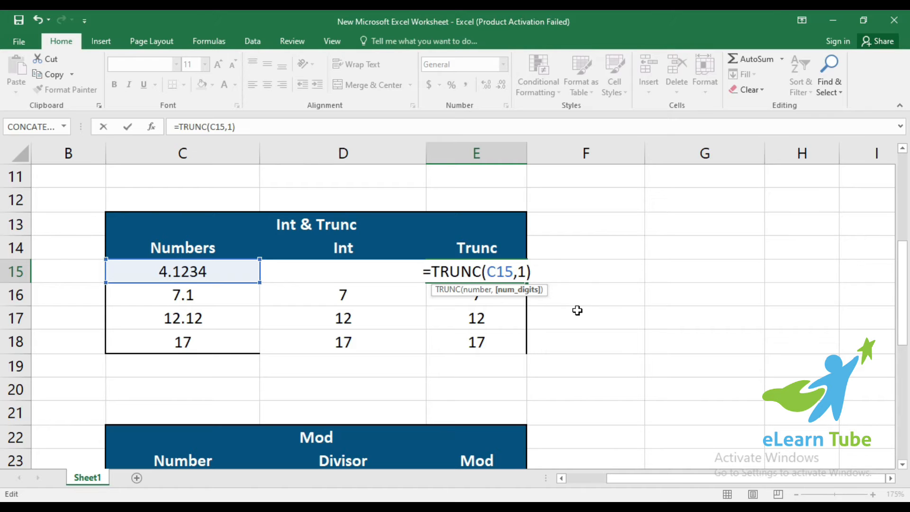
key(Return)
Fill =TRUNC(C15,1) from E15 down through E18 and check E15's result and formula against C15
click(510, 275)
drag(526, 283, 517, 363)
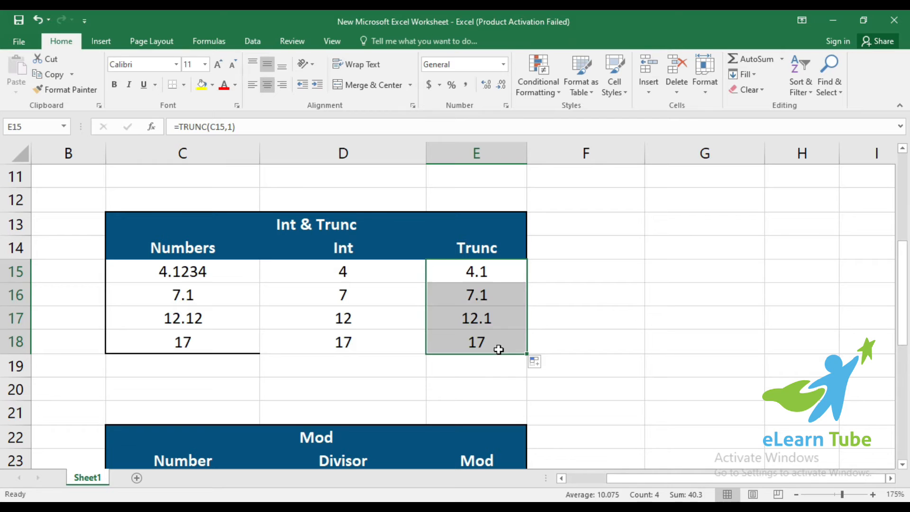
click(498, 346)
click(194, 275)
click(482, 275)
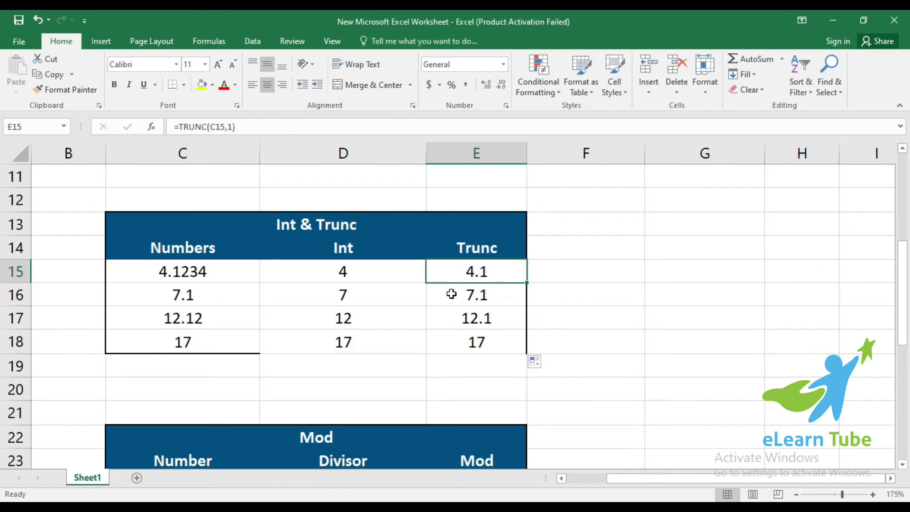
key(F2)
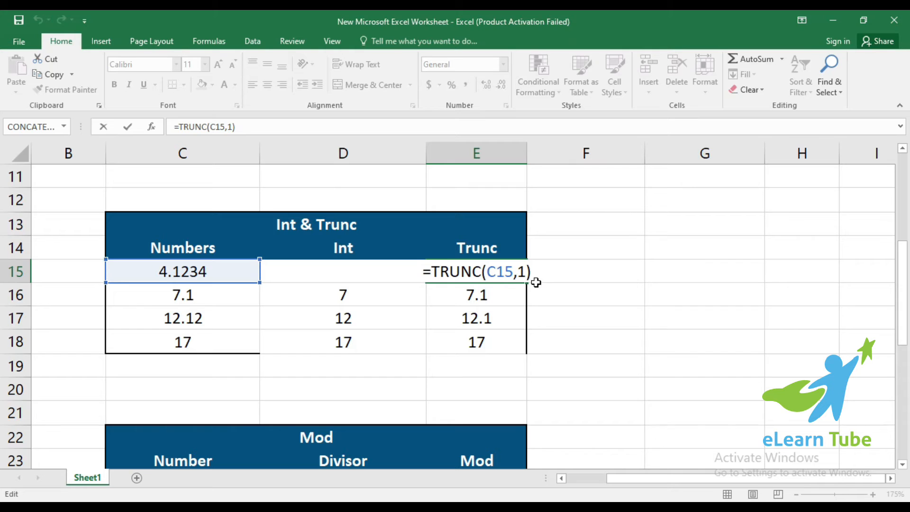
key(ctrl+Return)
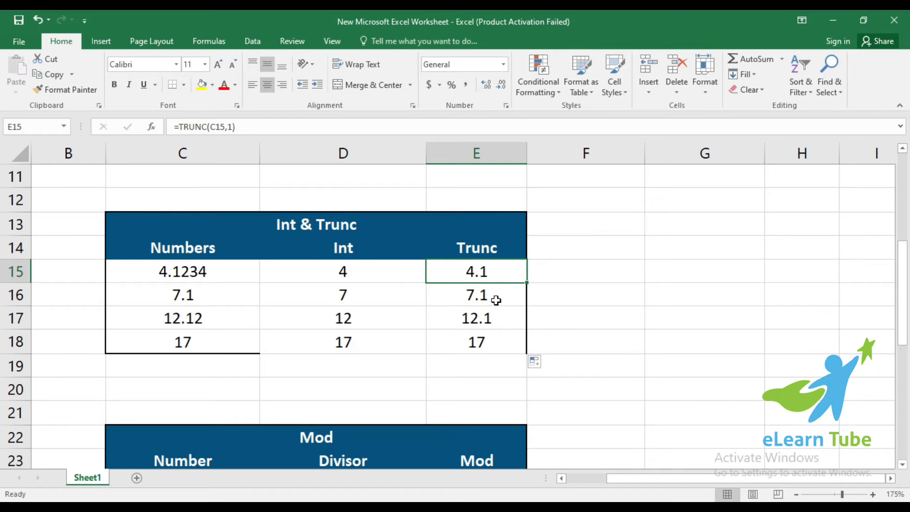
Compare the TRUNC results in E15:E18 with the INT results in D15:D18 and the source numbers in column C
click(192, 318)
click(496, 318)
click(267, 337)
click(494, 340)
drag(477, 271, 476, 318)
click(344, 274)
click(472, 273)
click(350, 284)
drag(346, 272, 357, 352)
click(389, 270)
click(481, 270)
click(484, 270)
click(357, 268)
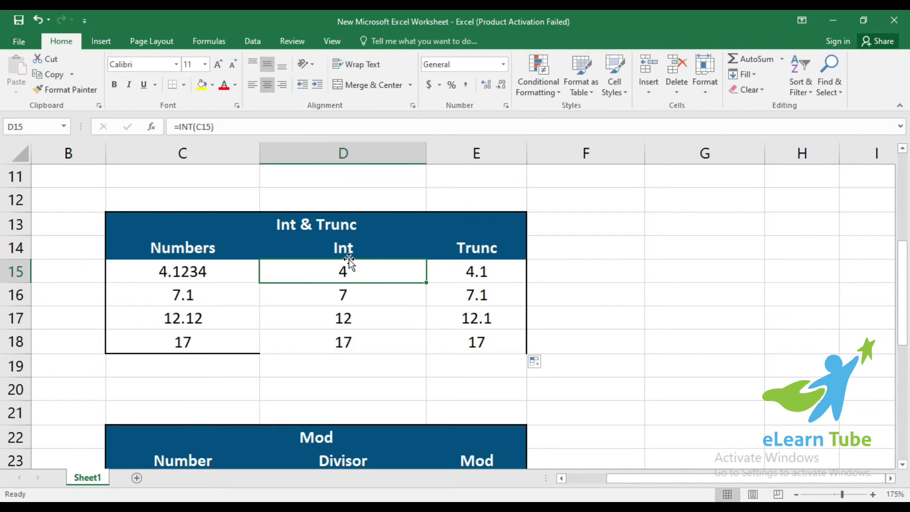
drag(353, 268, 378, 334)
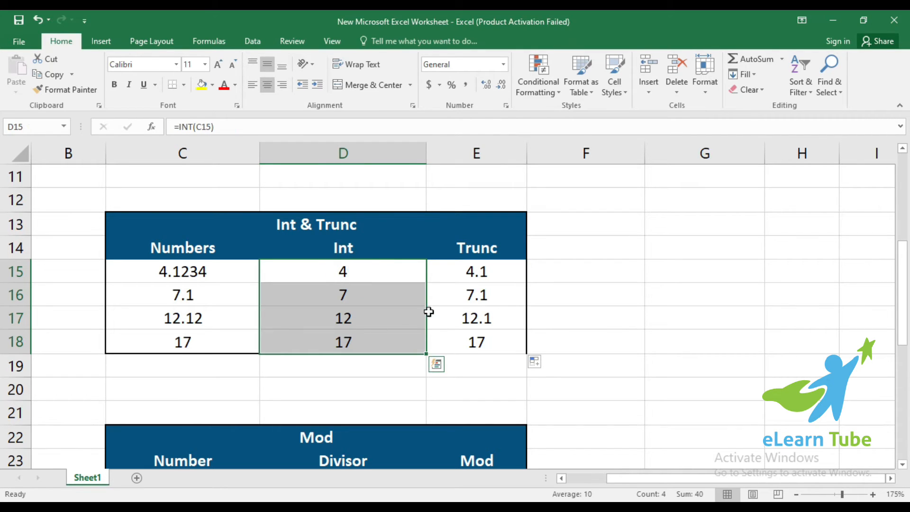
Enter the formula =MOD(C24,D24) in E24 to get the remainder of the number divided by its divisor
scroll(360, 380, down, 3)
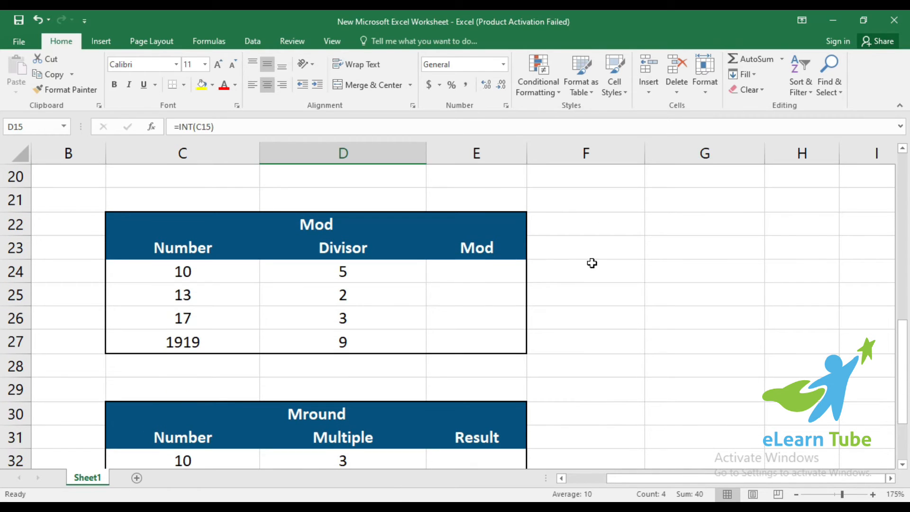
click(502, 274)
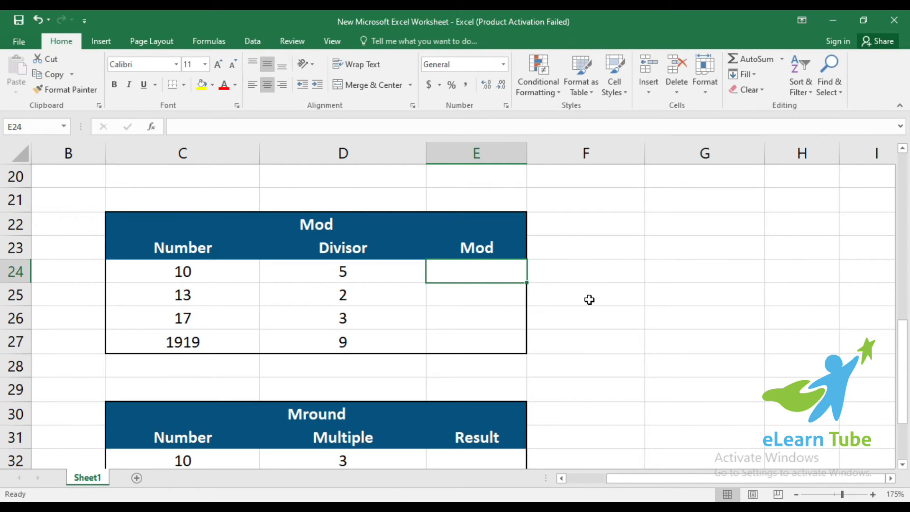
text(=mno)
key(BackSpace)
key(BackSpace)
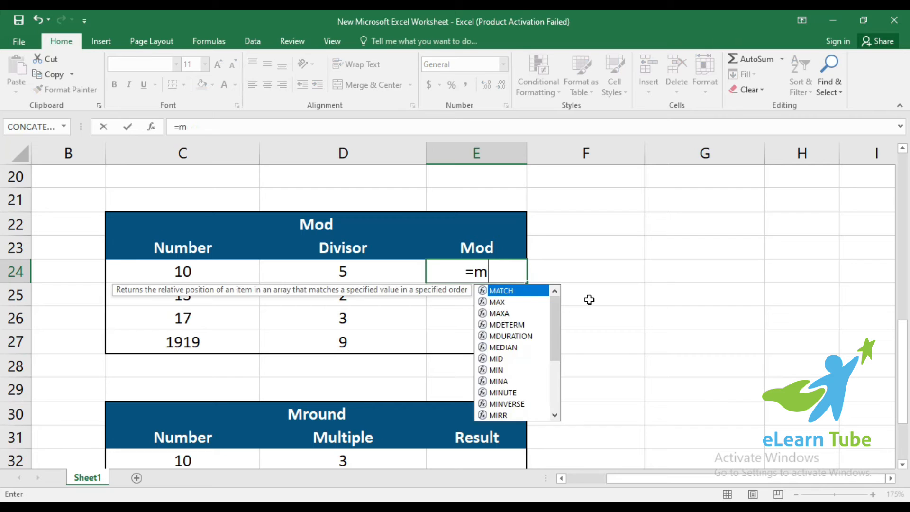
text(od()
key(Left)
key(Left)
key(Left)
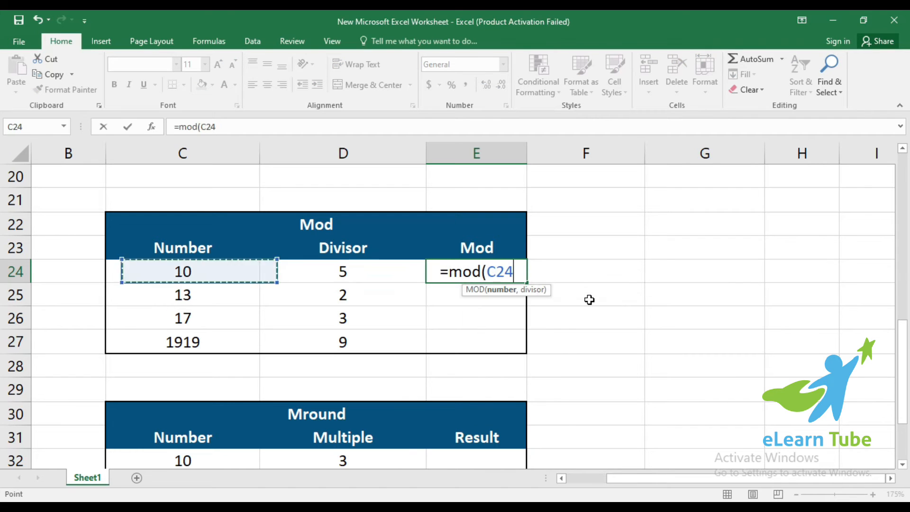
key(Right)
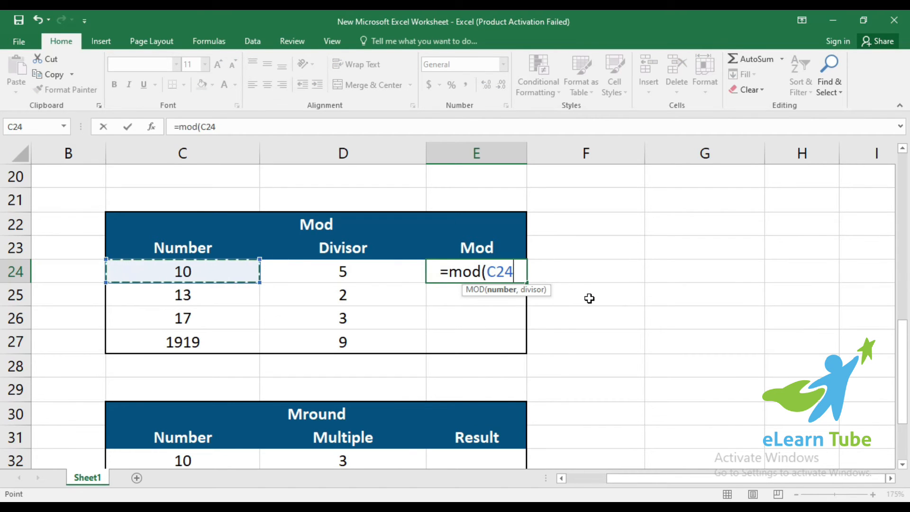
text(/)
key(BackSpace)
text(,)
key(Left)
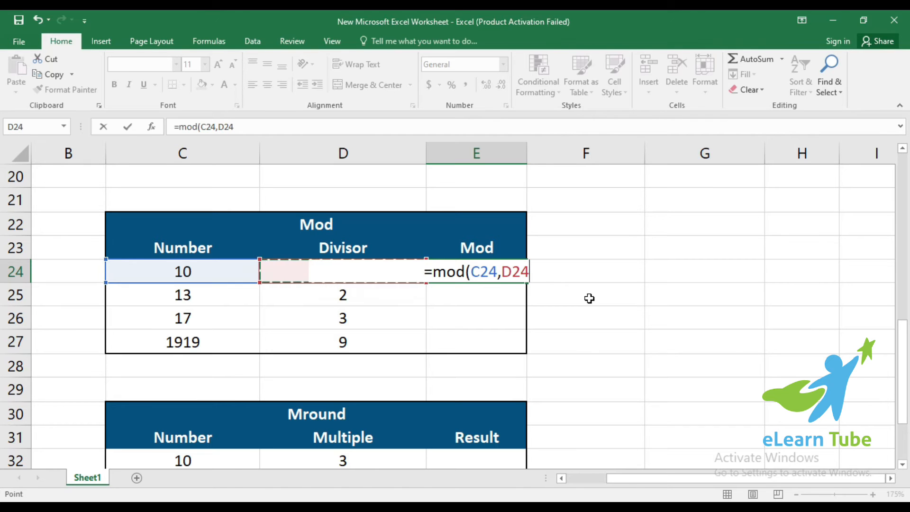
key(Return)
Copy the MOD formula from E24 and paste only the formula into E25:E27
click(492, 274)
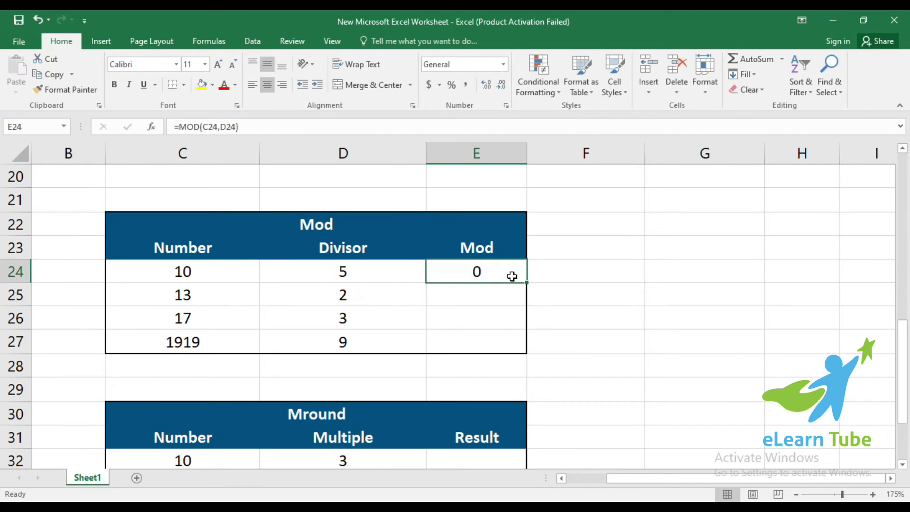
key(ctrl+c)
right_click(499, 295)
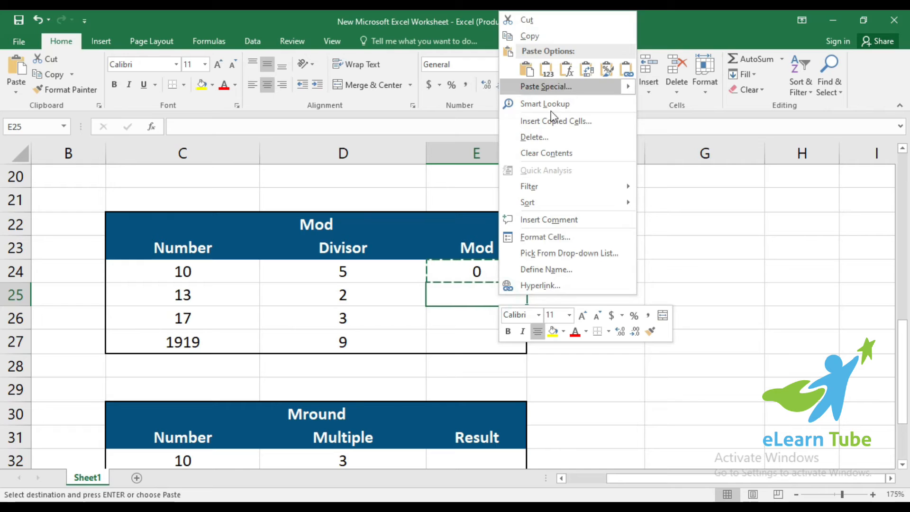
click(453, 292)
key(shift+Down)
key(shift+Down)
right_click(453, 295)
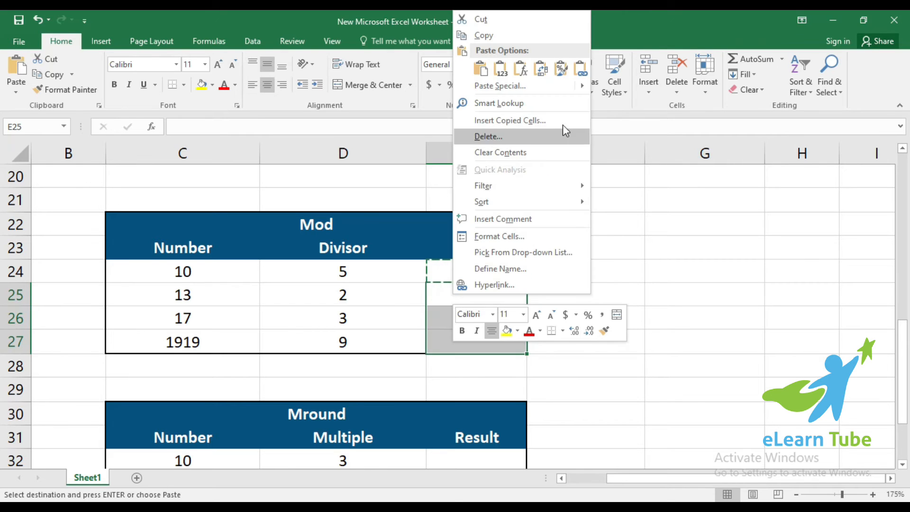
click(525, 71)
click(507, 300)
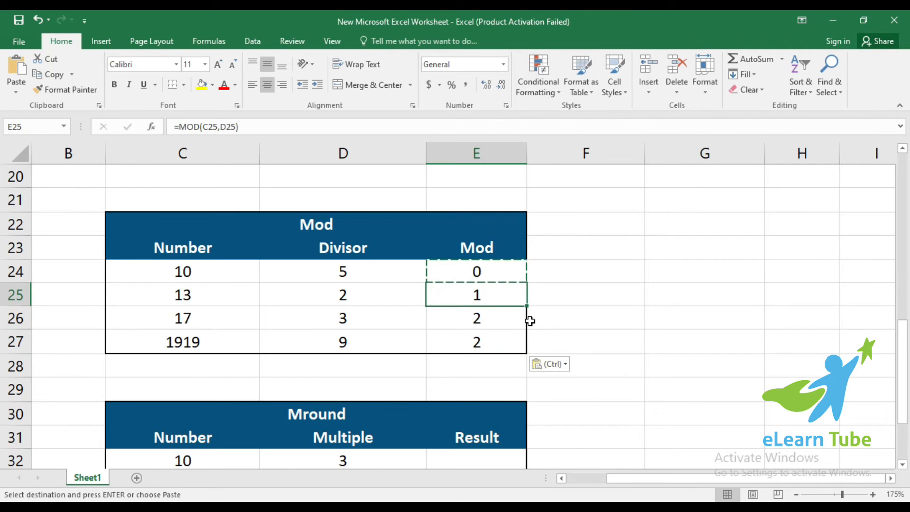
key(Escape)
click(567, 315)
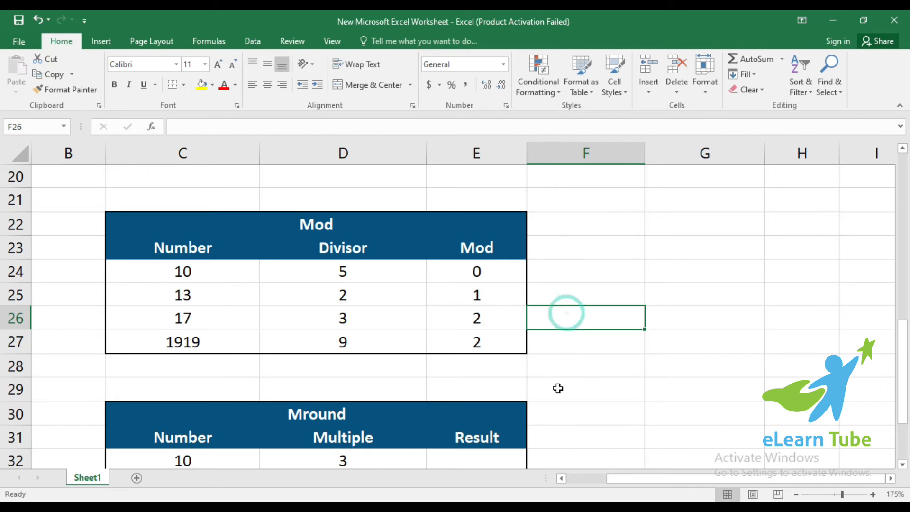
Check the MOD result in E24 against the number and divisor in row 24, and note the remainder 0 in G24
click(496, 302)
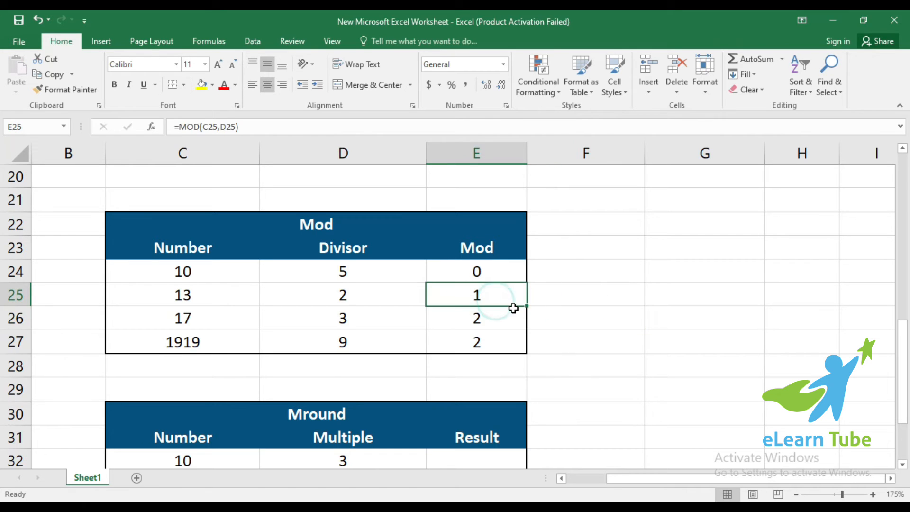
click(477, 272)
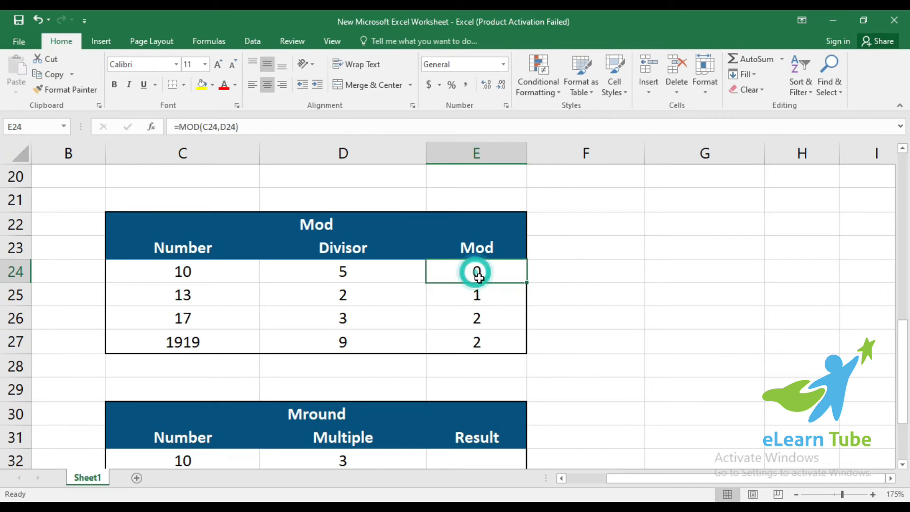
click(340, 271)
click(189, 270)
click(349, 271)
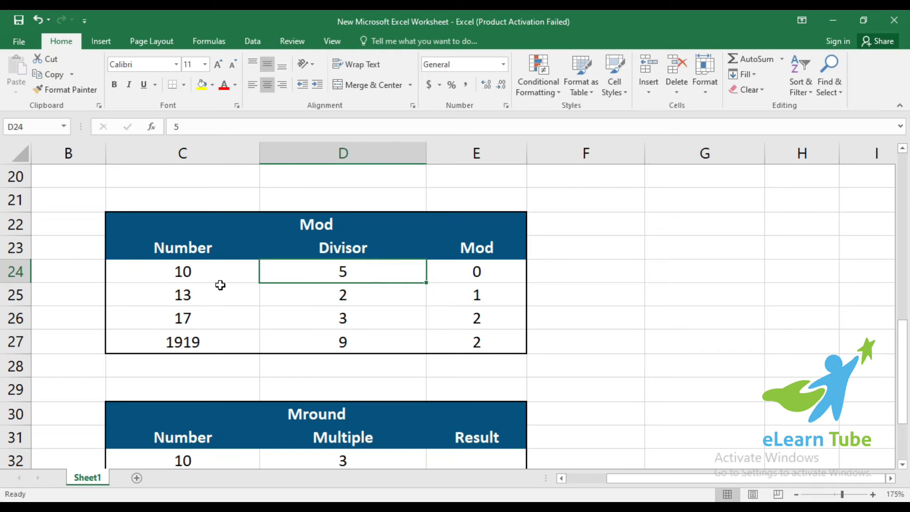
click(669, 274)
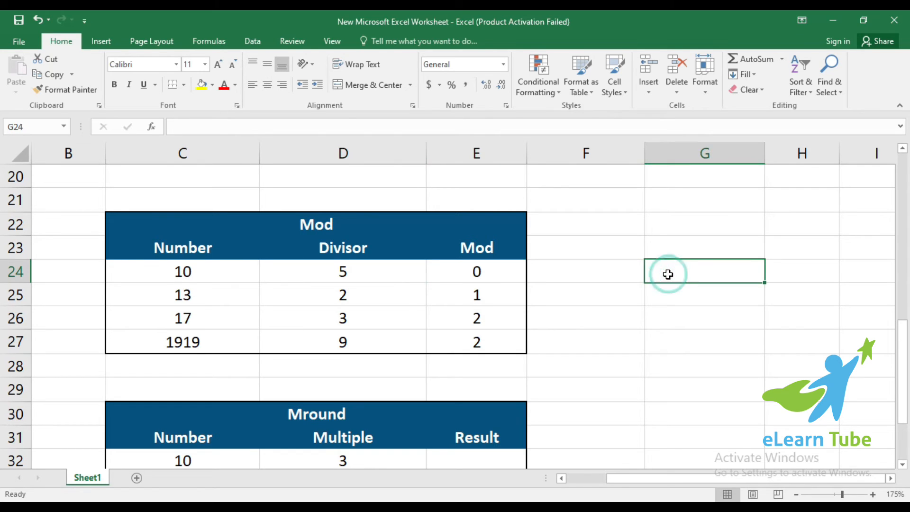
text(0)
key(Return)
click(668, 274)
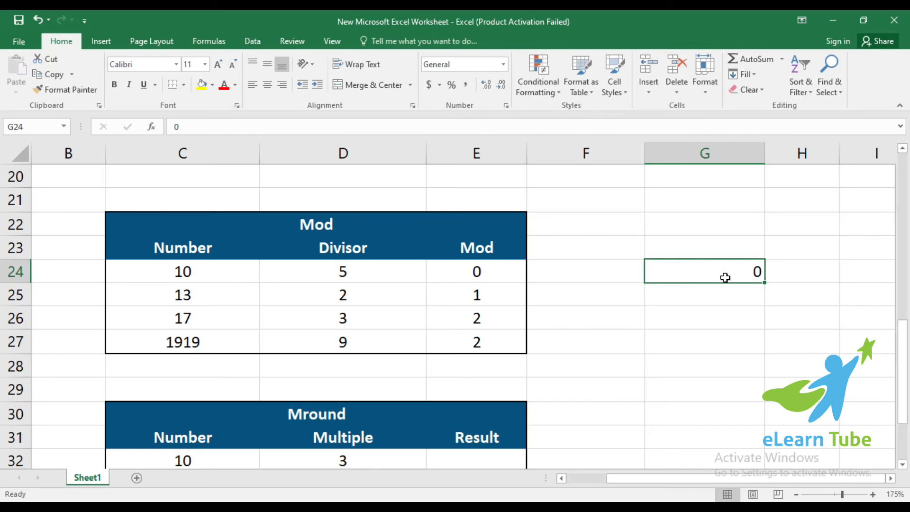
click(737, 292)
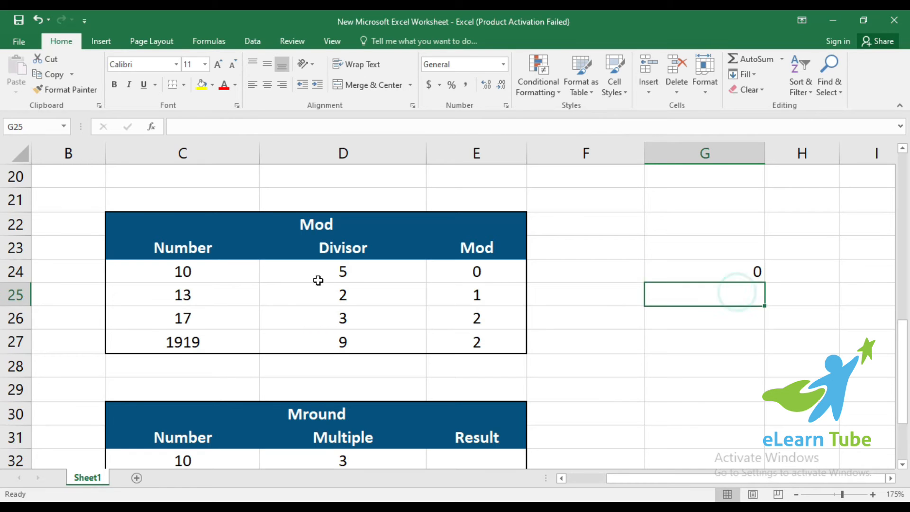
Work out row 25's remainder from C25 and D25 and note it as 1 in G25
click(182, 299)
click(342, 299)
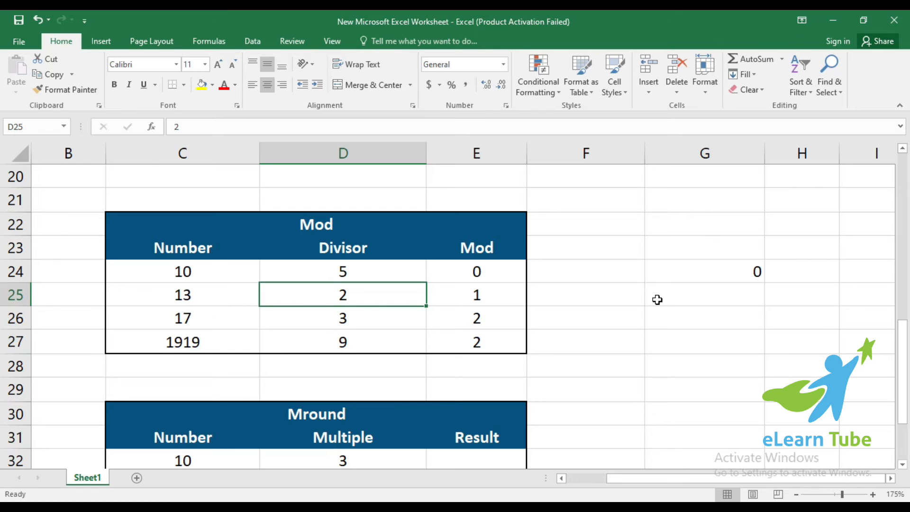
click(687, 300)
text(1)
key(Return)
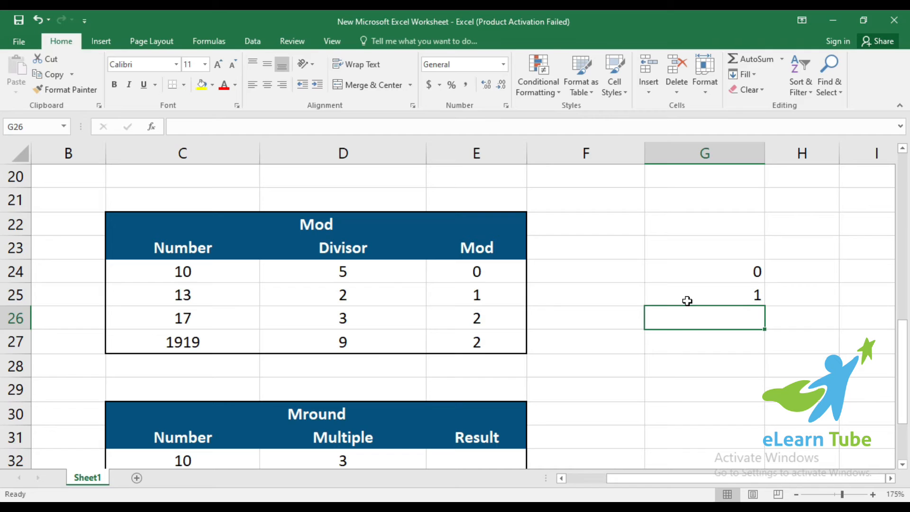
Recheck row 25's number and divisor, and clear the noted remainders from G24:G25
click(357, 311)
click(356, 295)
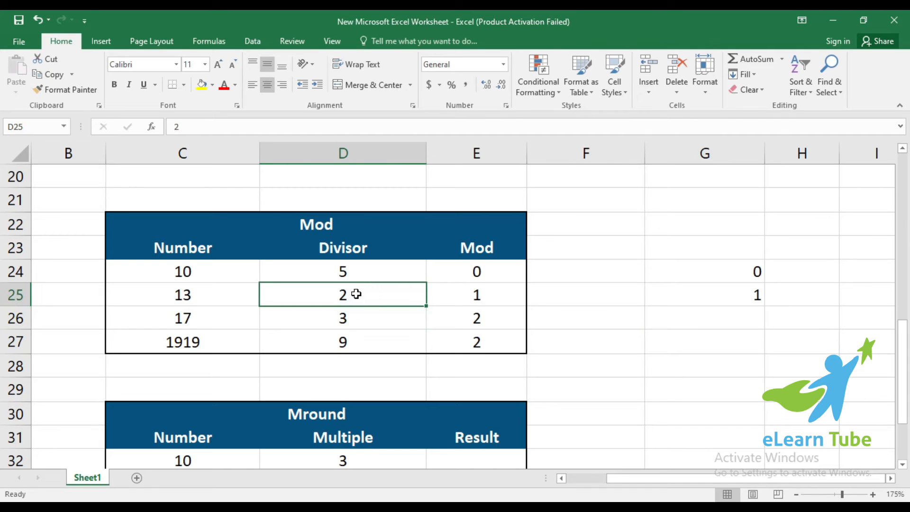
click(229, 294)
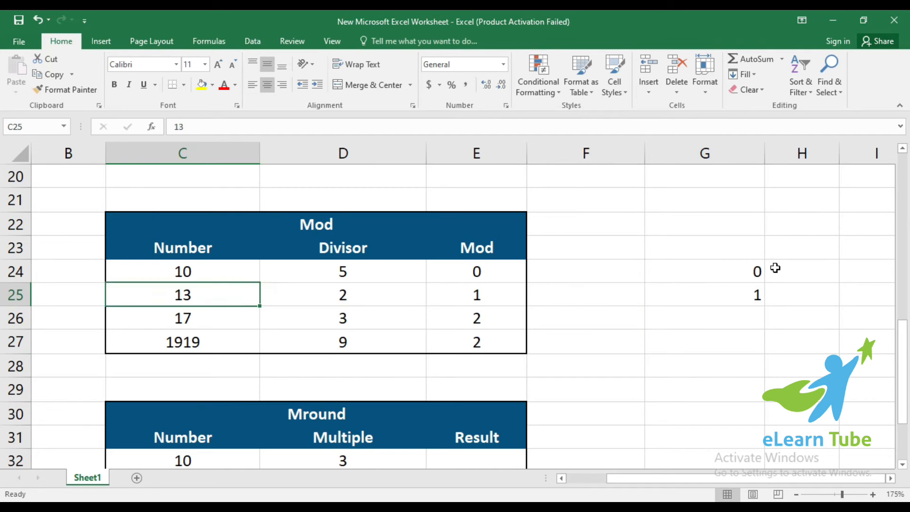
click(756, 294)
drag(749, 267, 744, 307)
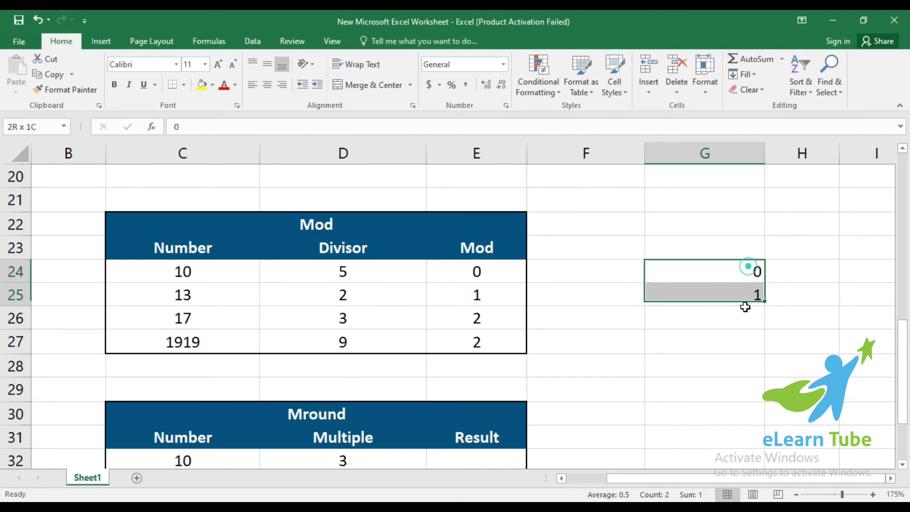
key(Delete)
click(703, 356)
Check the MOD result in E26 against the number in C26 and the divisor in D26
click(297, 328)
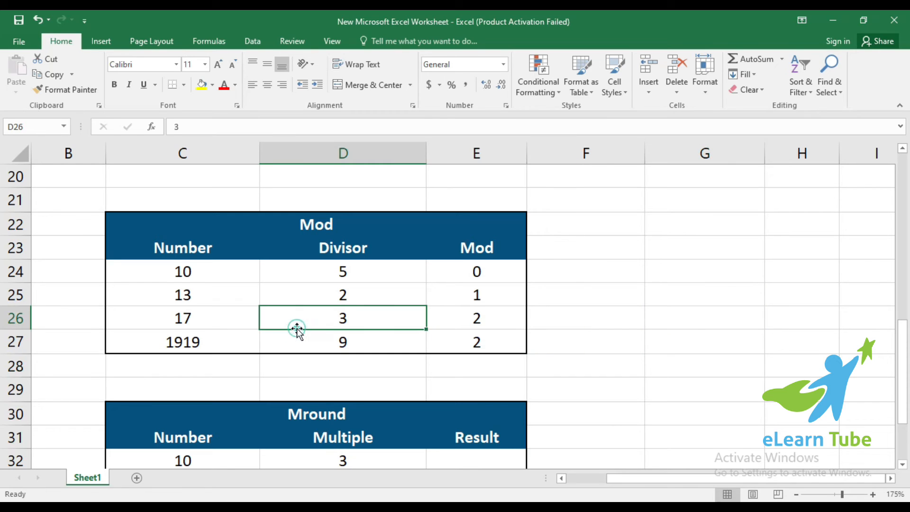
click(190, 323)
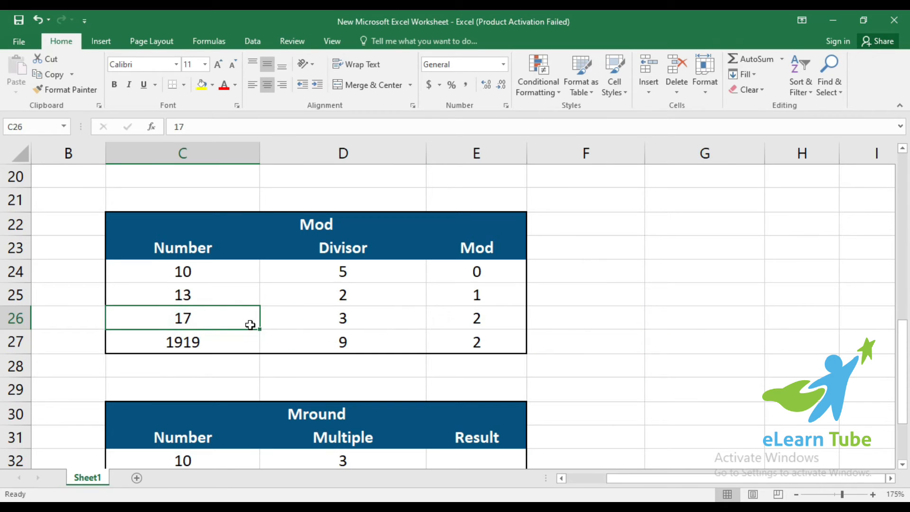
click(352, 325)
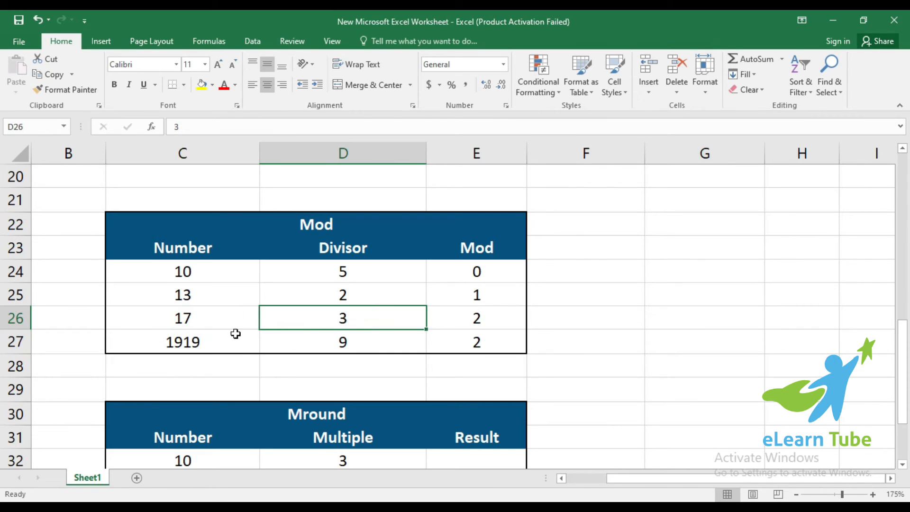
click(505, 317)
click(345, 323)
click(229, 328)
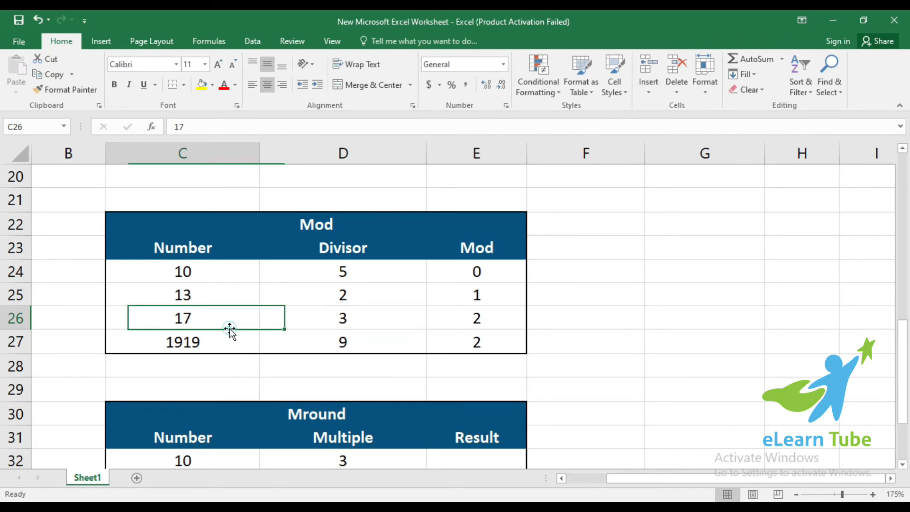
click(467, 323)
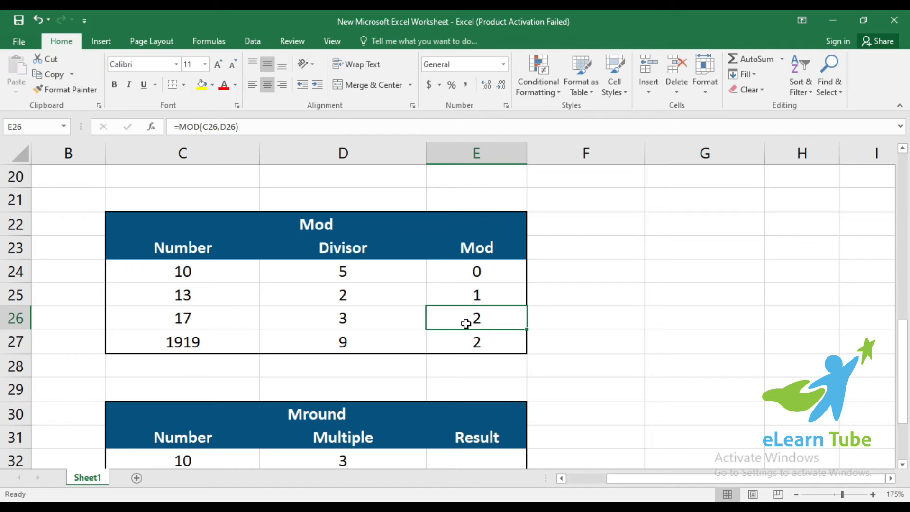
Check the MOD result in E27 against C27 and D27, and review the results in E24:E26
scroll(467, 324, down, 1)
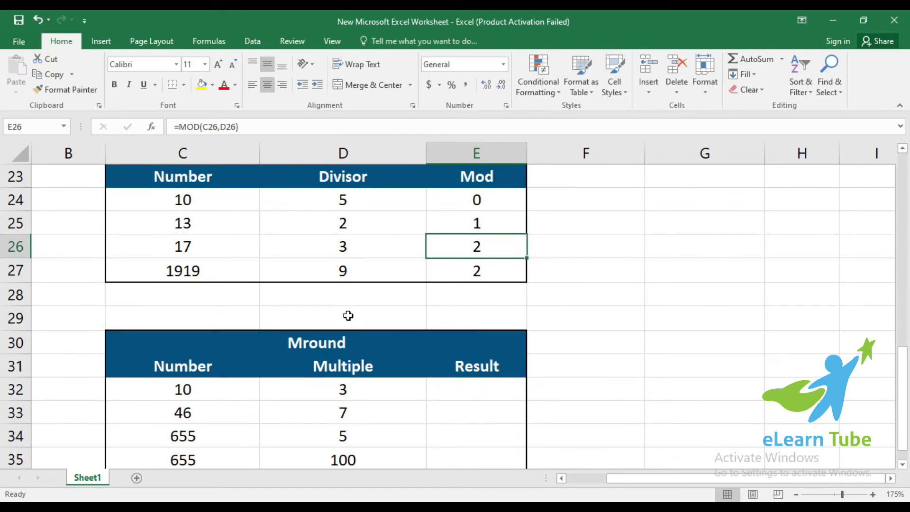
click(396, 254)
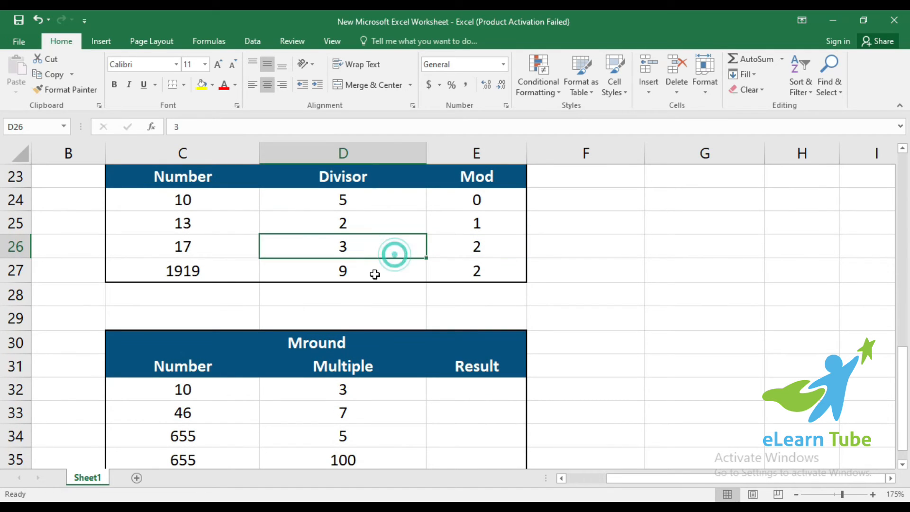
click(373, 276)
click(207, 272)
click(333, 275)
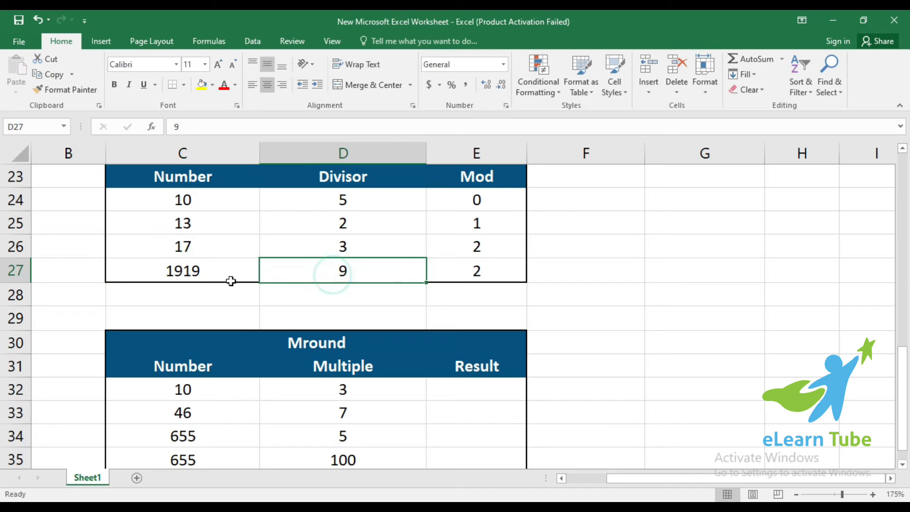
click(515, 269)
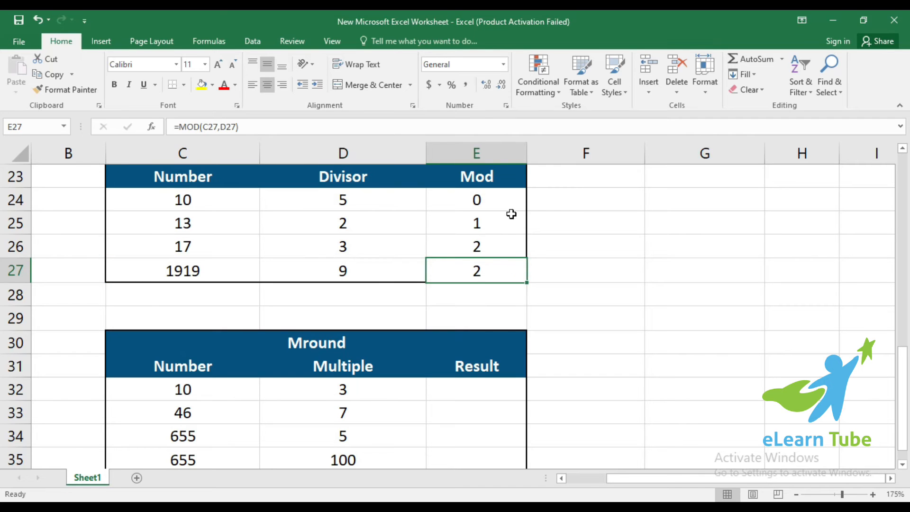
scroll(498, 225, up, 1)
click(465, 267)
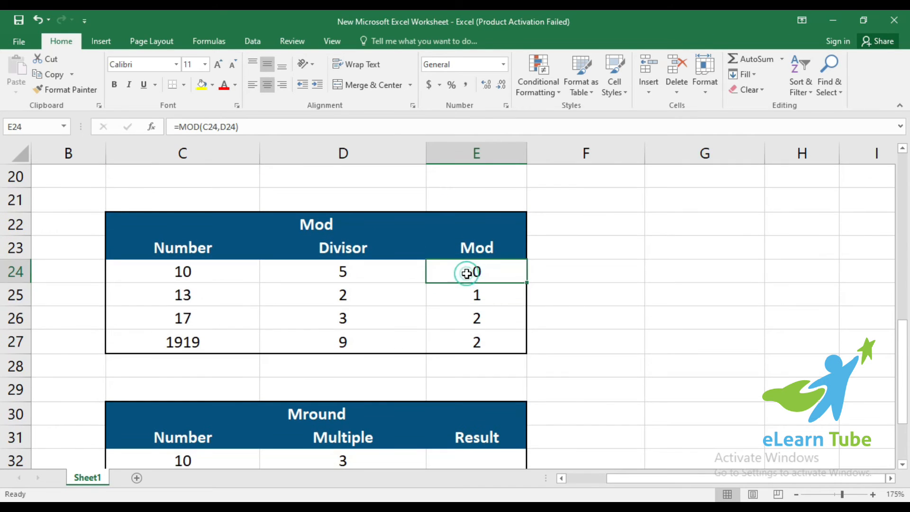
drag(467, 275, 473, 319)
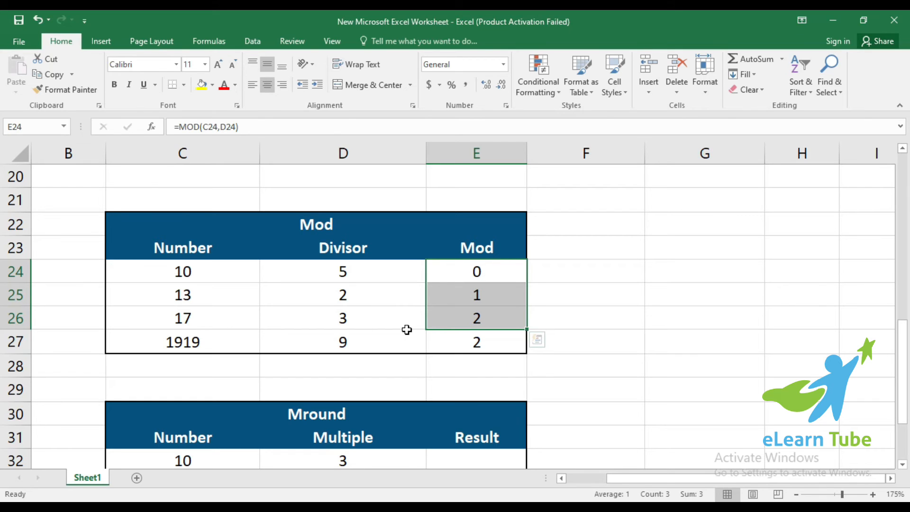
Review the MOD results in E24:E27
click(474, 271)
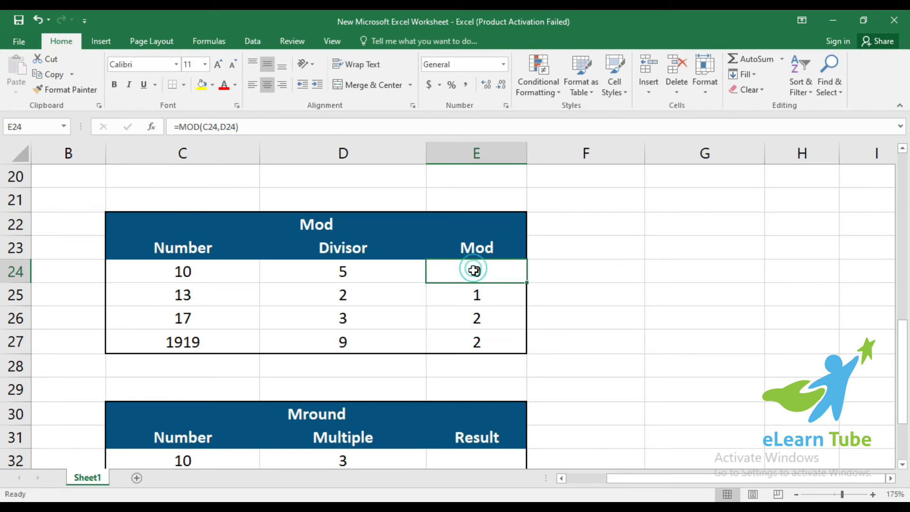
drag(493, 276, 486, 332)
click(485, 331)
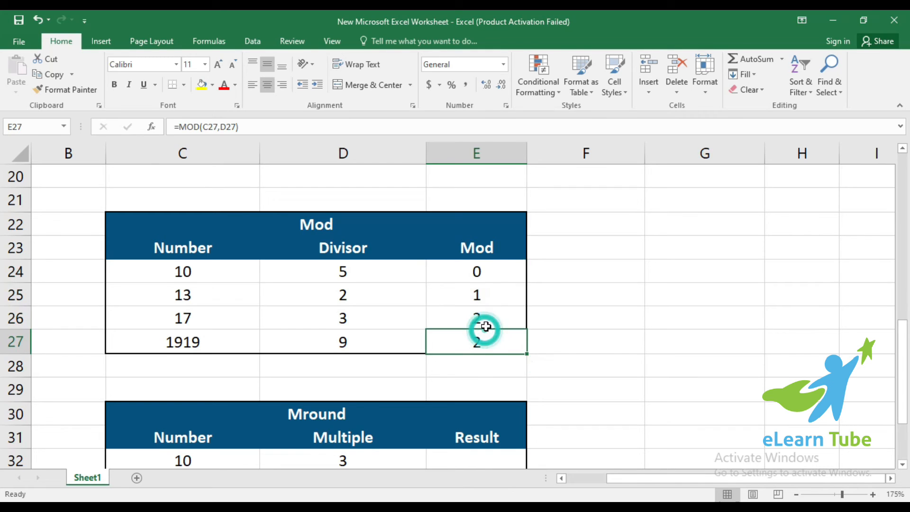
Enter =MROUND(C32,D32) in E32 as the first result of the Mround table
scroll(492, 328, down, 3)
scroll(490, 309, up, 1)
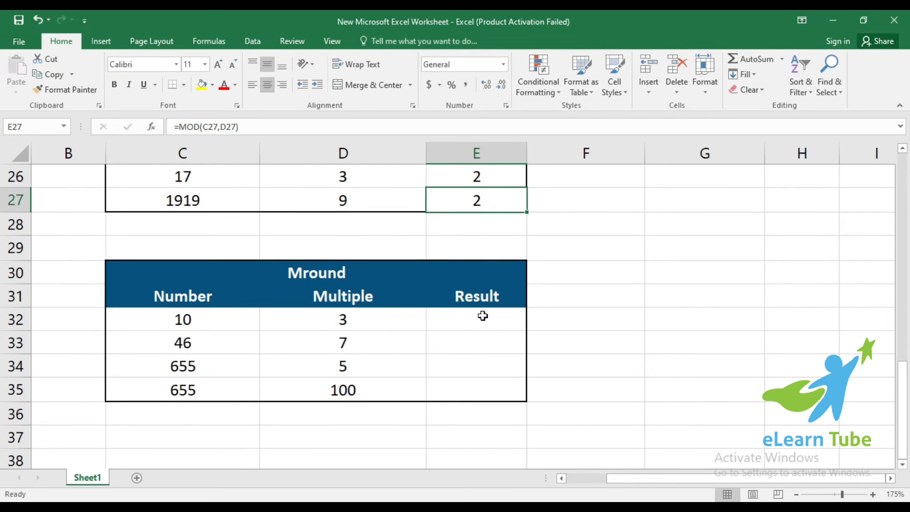
scroll(485, 316, down, 3)
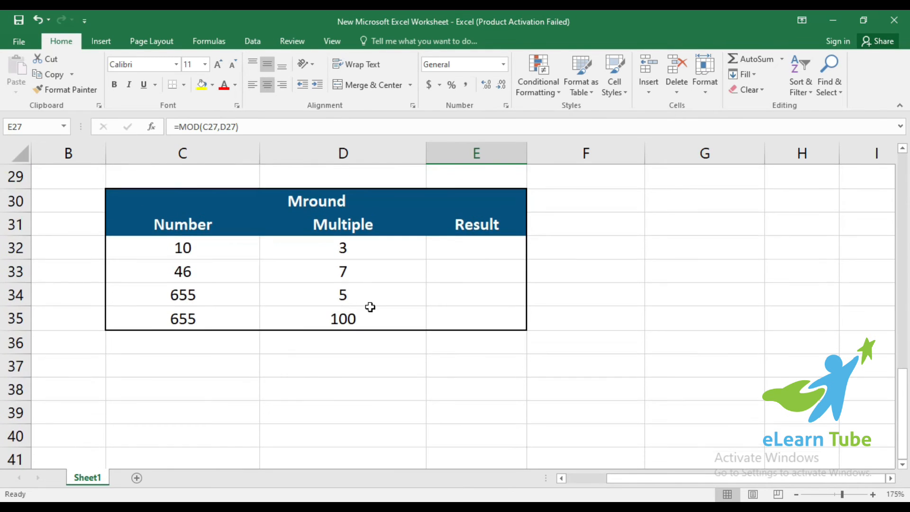
click(480, 269)
click(476, 248)
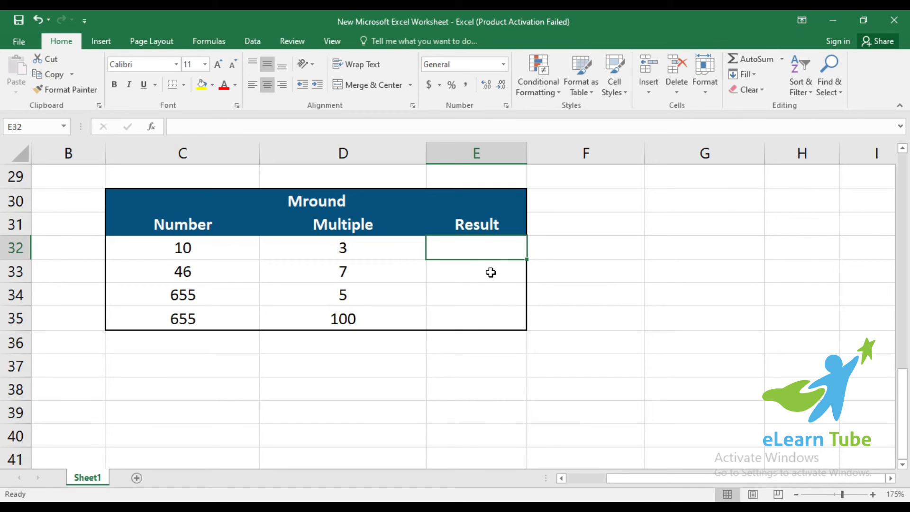
text(=)
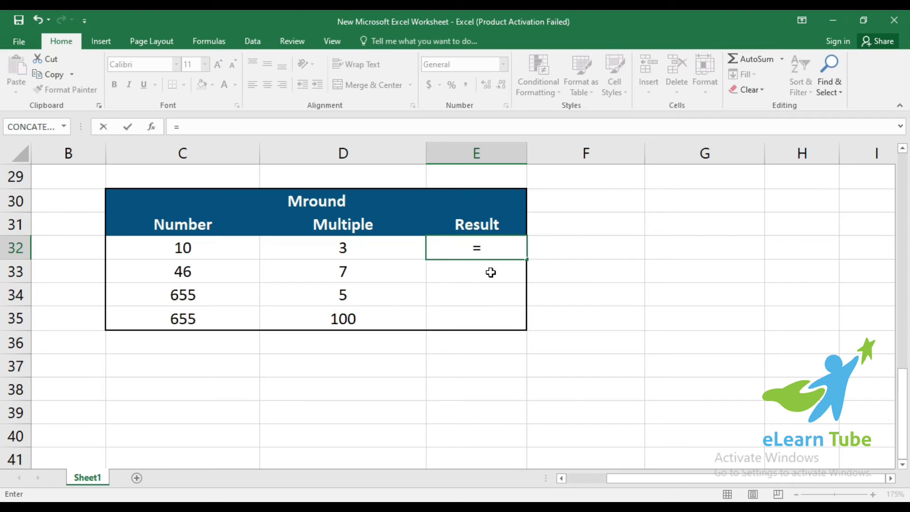
text(mo)
key(BackSpace)
text(round)
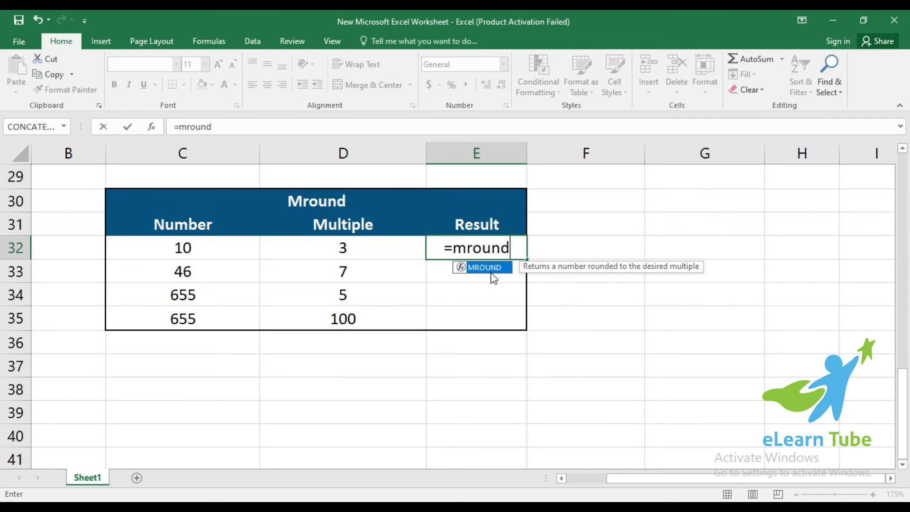
text(()
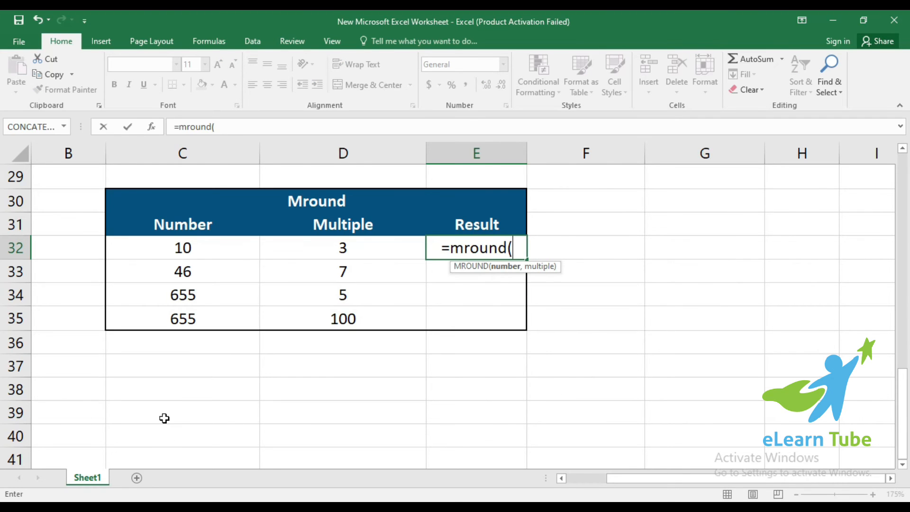
click(202, 249)
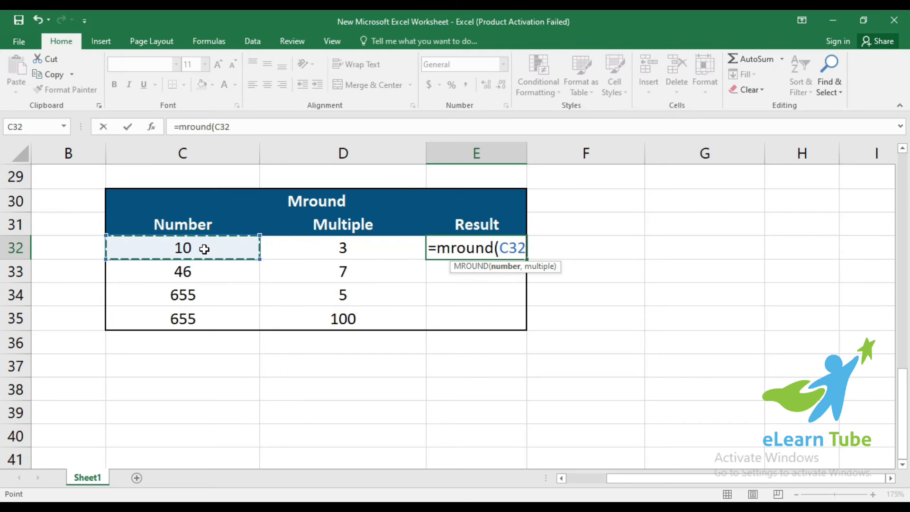
text(,)
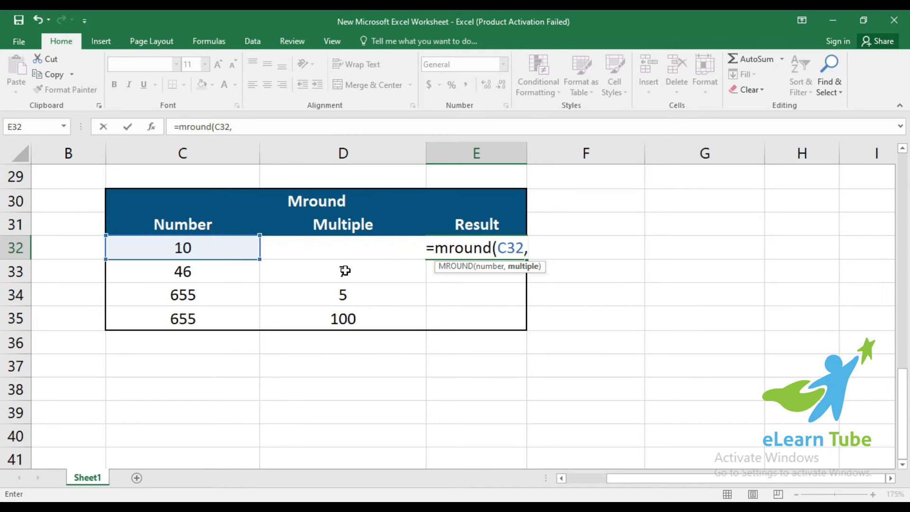
key(Left)
key(Return)
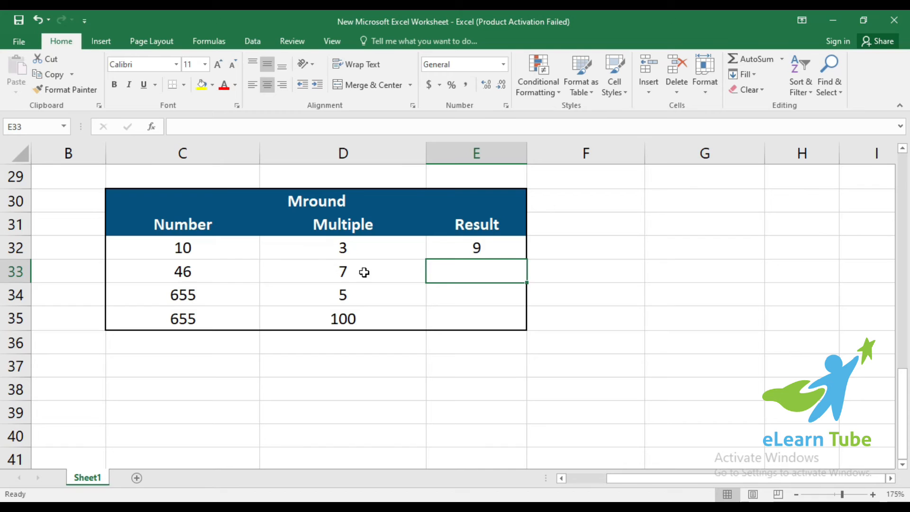
Copy the MROUND formula from E32 and paste only the formula into E33:E35
click(481, 248)
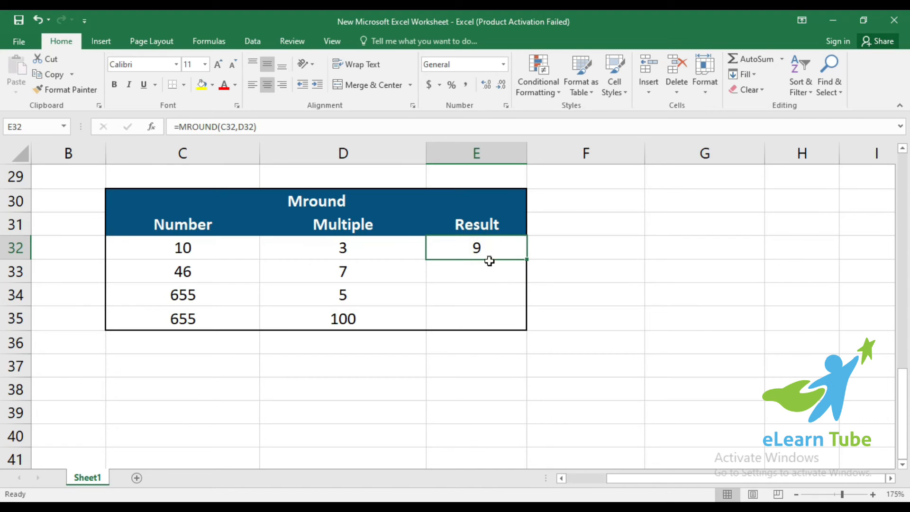
key(ctrl+c)
drag(486, 264, 494, 319)
right_click(487, 283)
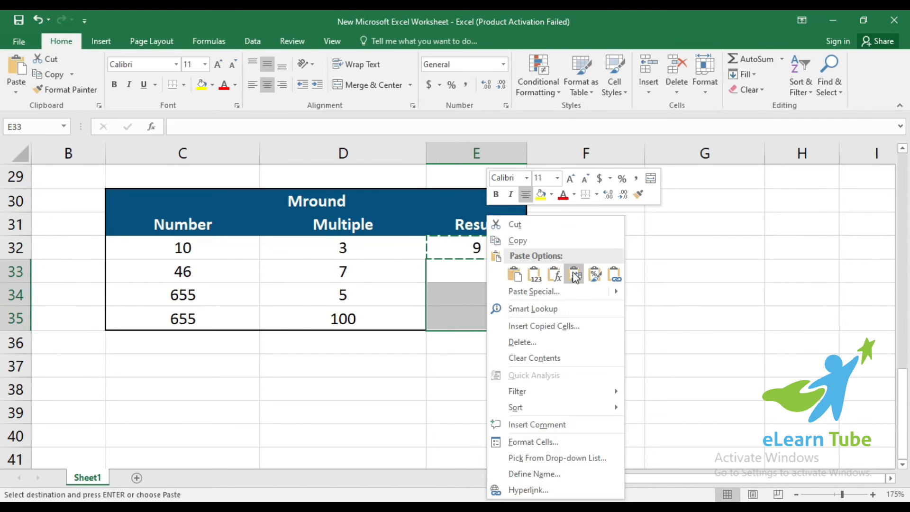
click(554, 275)
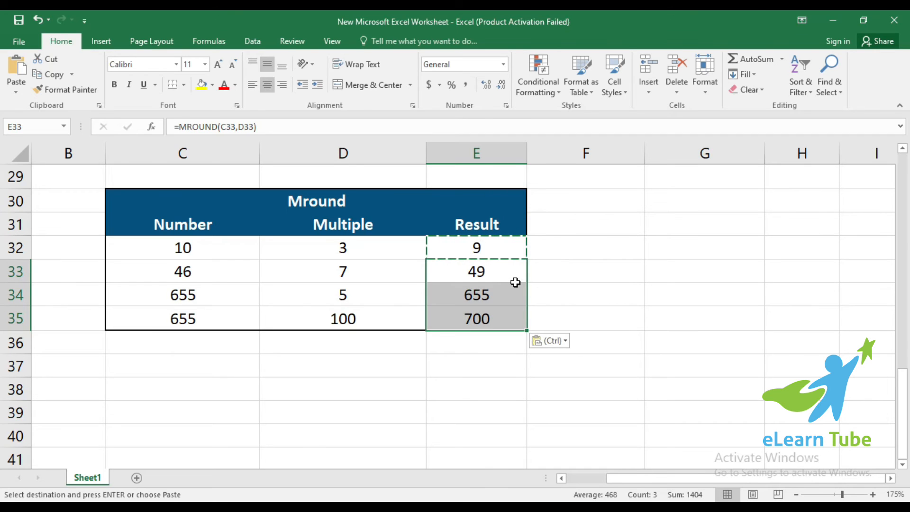
Check the MROUND result in E32 against the number in C32 and the multiple in D32
click(477, 249)
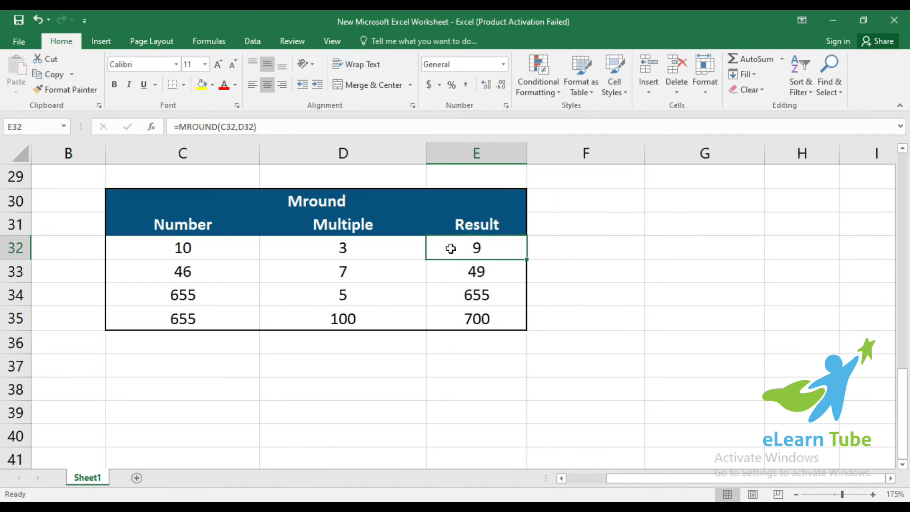
click(367, 254)
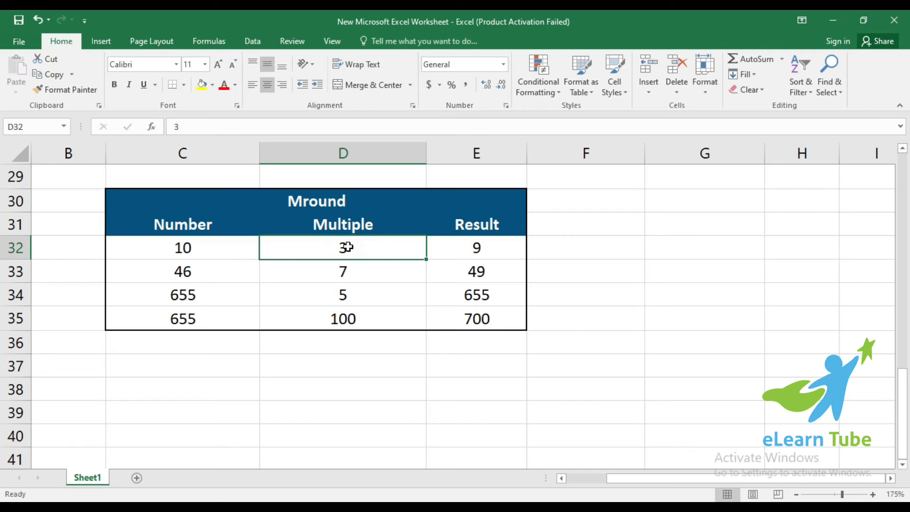
click(215, 254)
click(217, 255)
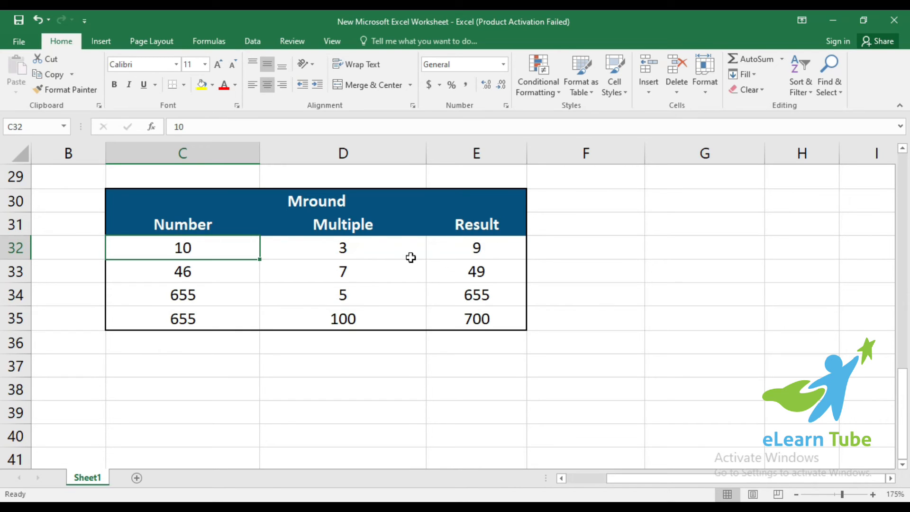
click(342, 247)
click(187, 242)
click(337, 250)
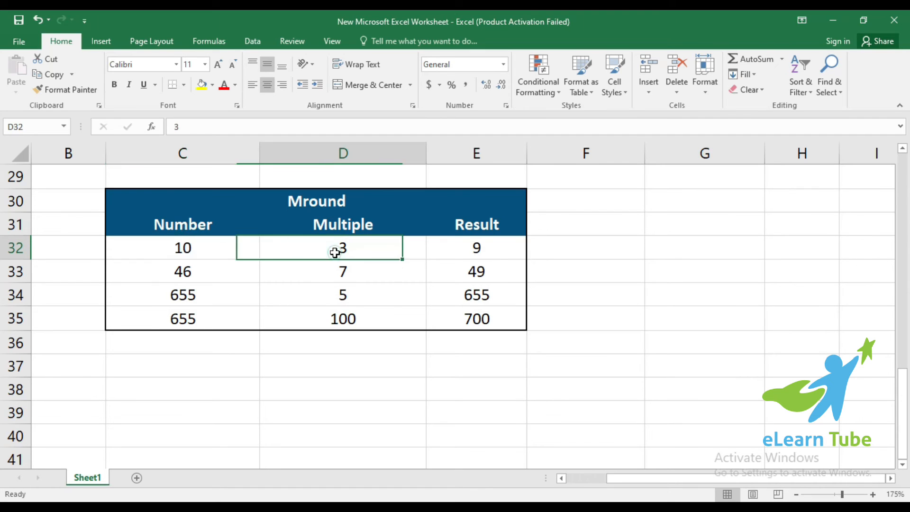
click(219, 253)
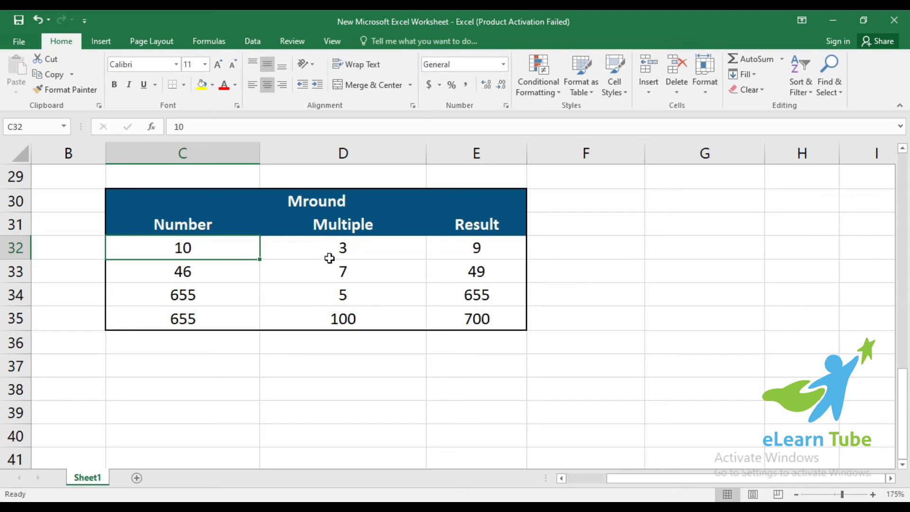
click(316, 253)
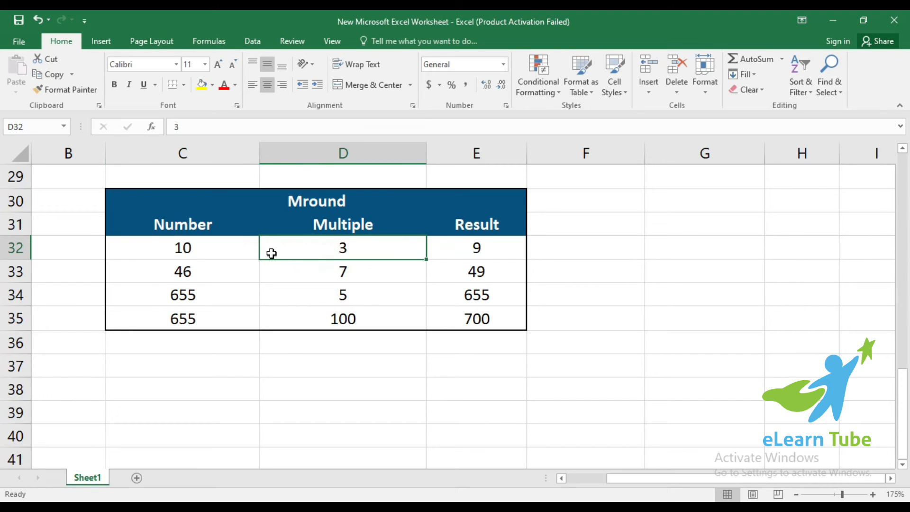
click(194, 253)
click(399, 246)
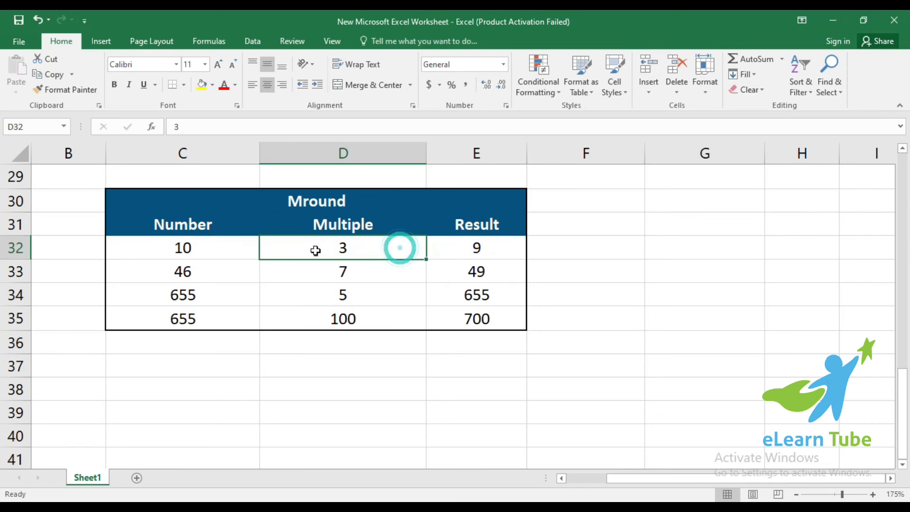
click(227, 258)
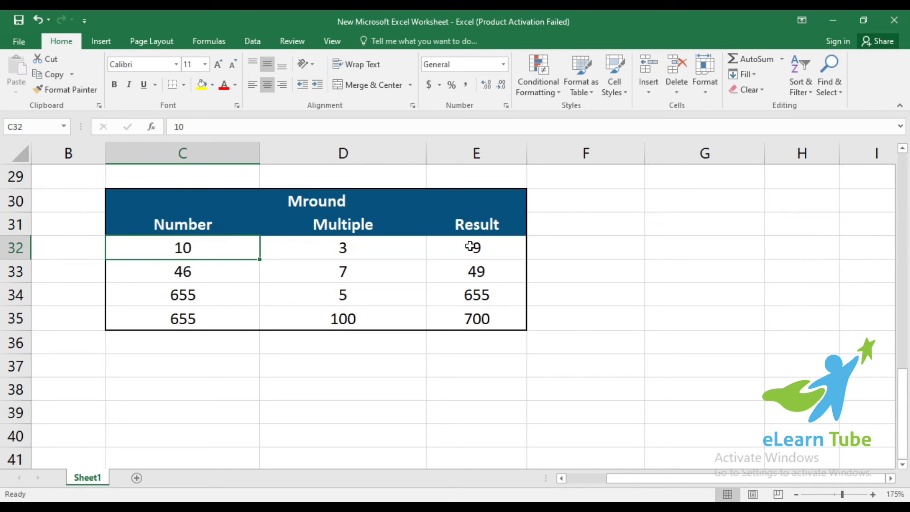
Test the rounding in row 32 by setting the number in C32 to 7 and then to 9
click(193, 249)
text(7)
key(Return)
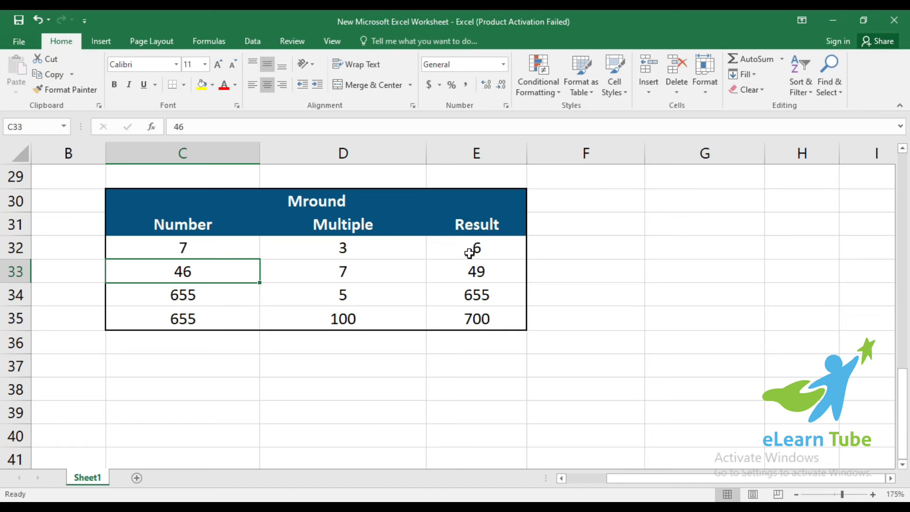
click(251, 252)
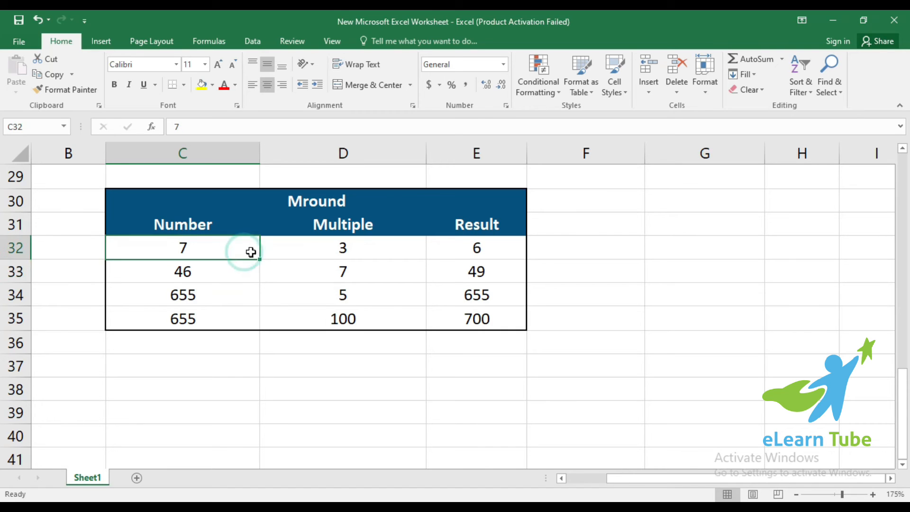
text(9)
key(Return)
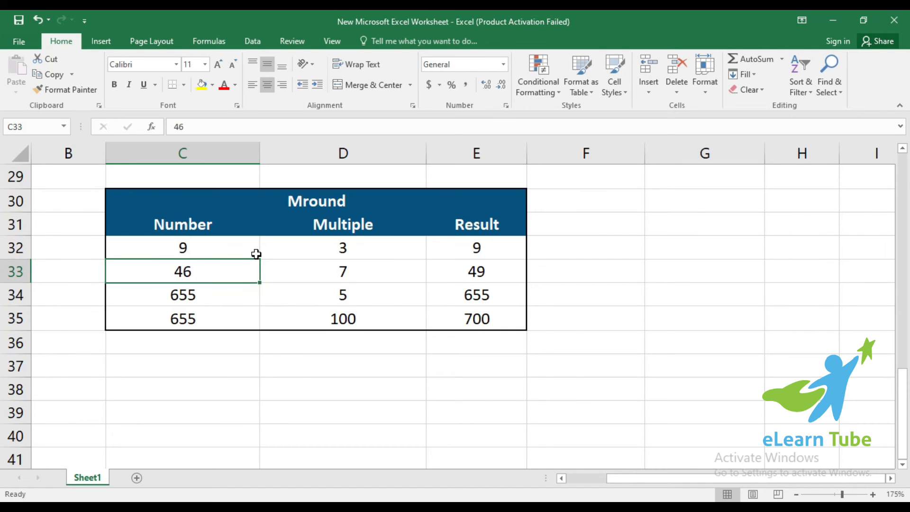
Try 1 and then 11 as the number in C32 to test rounding to multiples of 3
click(256, 254)
text(1)
key(Return)
click(256, 254)
text(11)
key(Return)
click(256, 255)
key(Tab)
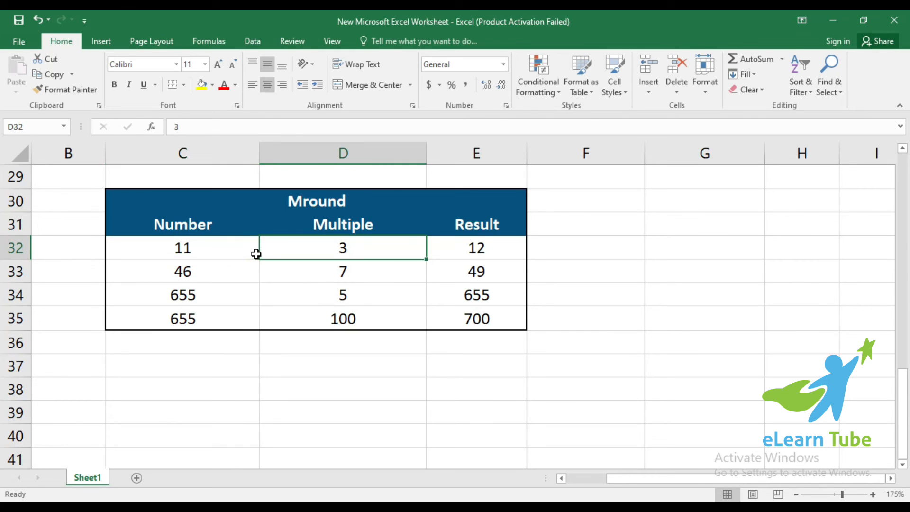
click(256, 254)
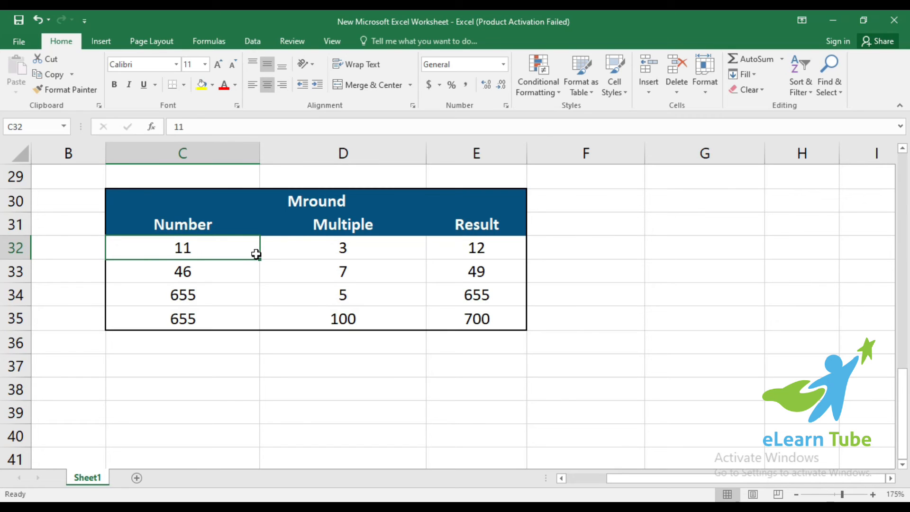
Undo the last number change in C32 and set the cell to 9
key(ctrl+z)
text(9)
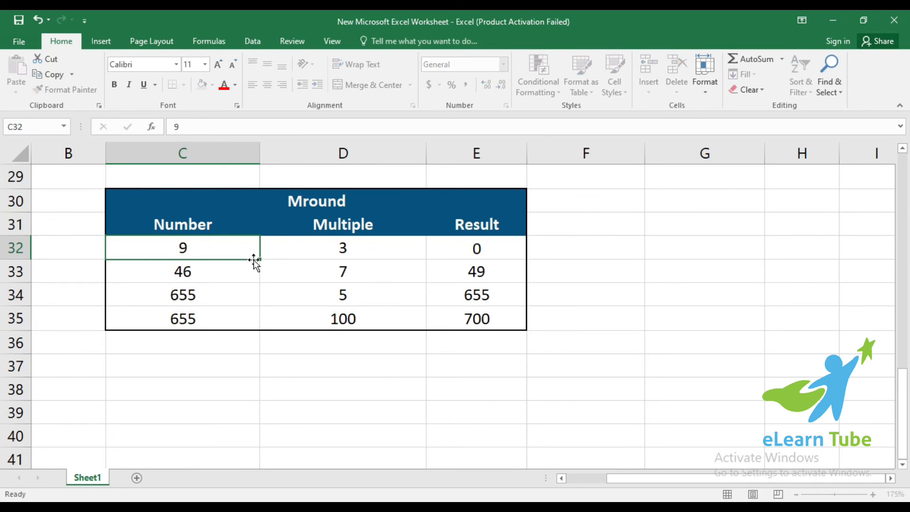
key(Return)
Examine row 33's multiple in D33 and its number in C33
click(358, 272)
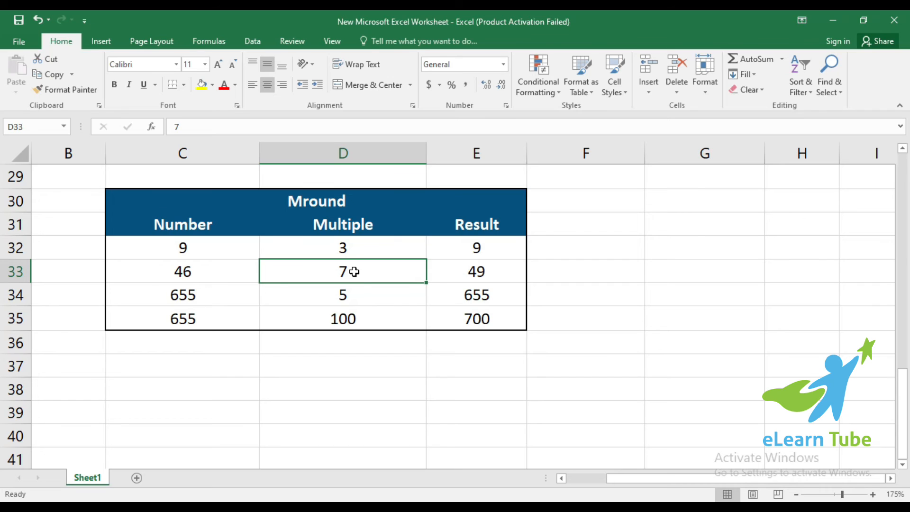
click(192, 275)
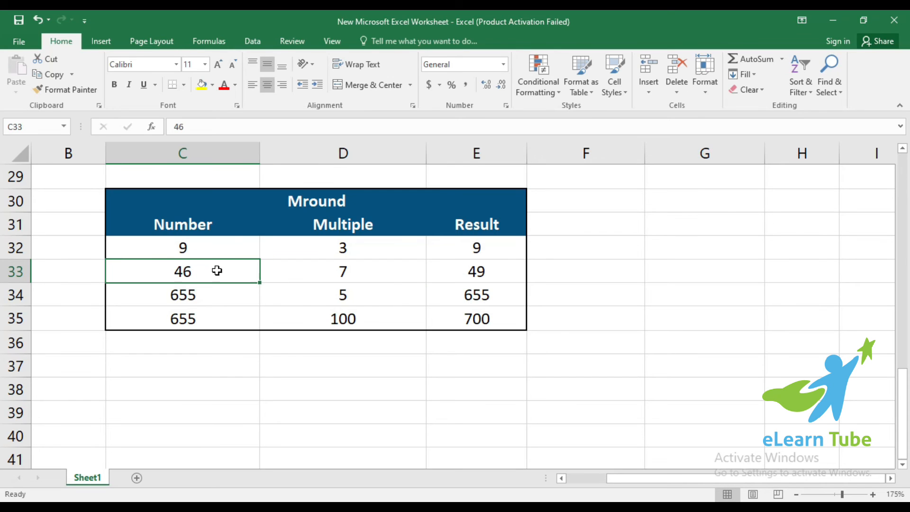
click(207, 274)
click(216, 274)
Note row 33's number, 46, in G32 beside the Mround table
click(616, 249)
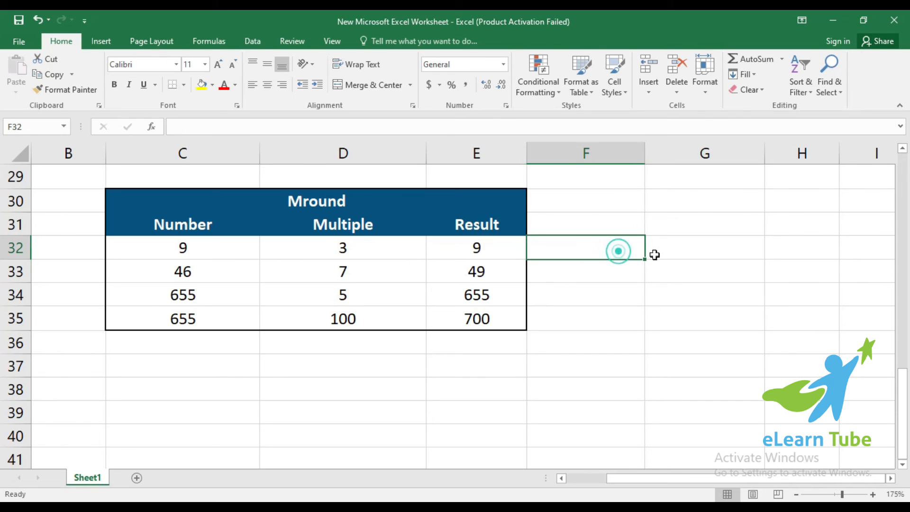
click(699, 251)
text(46)
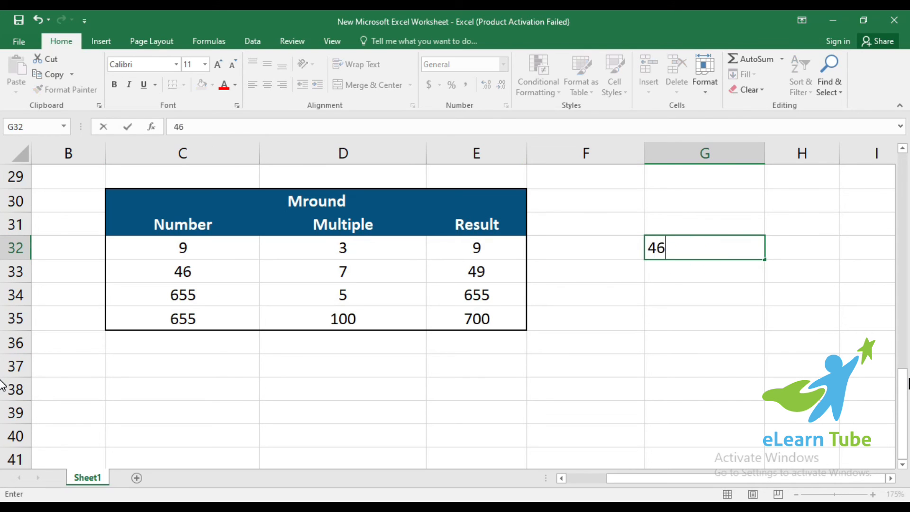
key(Return)
Note the neighbouring multiples of 7 around the 46 in column G: 49 in G31 and 42 in G33
key(Up)
key(Up)
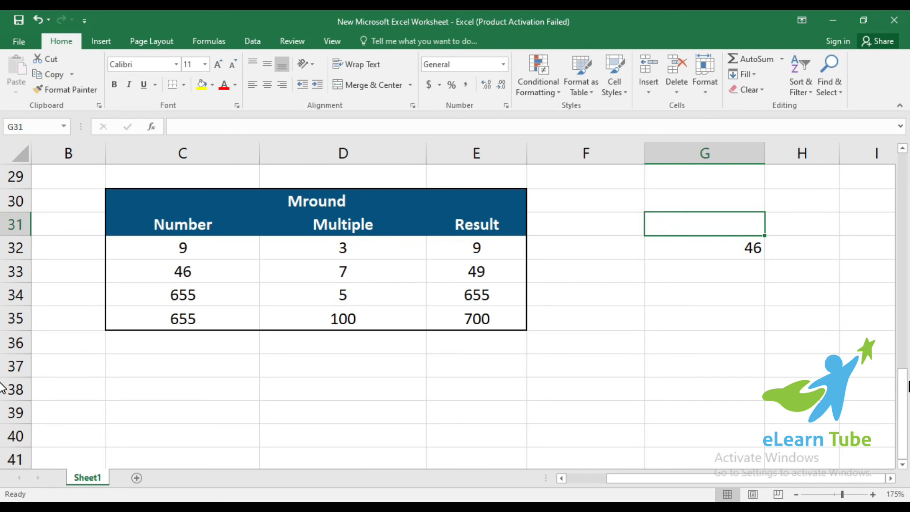
text(49)
key(Return)
key(Return)
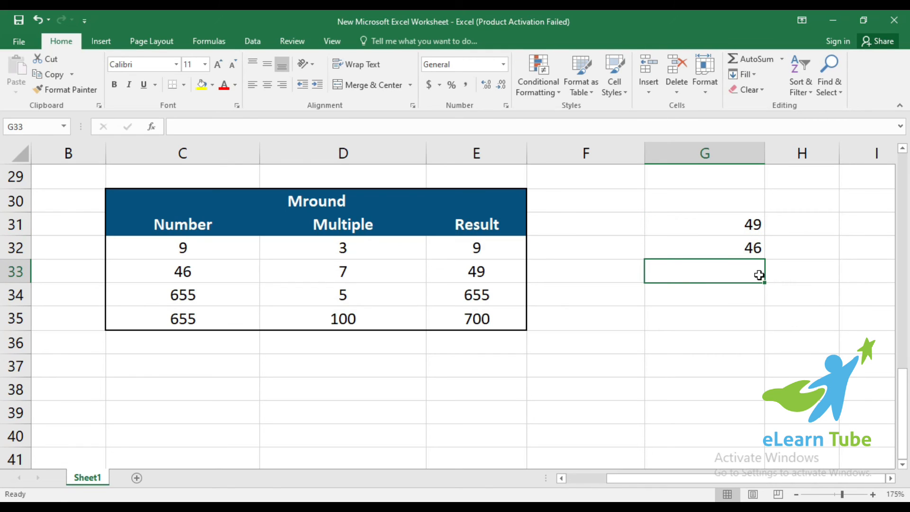
text(732)
key(BackSpace)
key(BackSpace)
text(42)
key(Return)
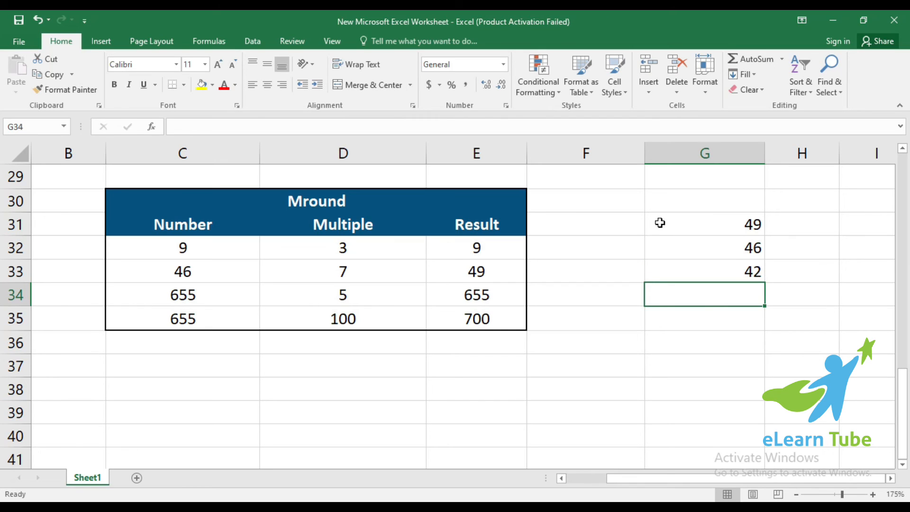
Note the difference between 46 and 49, 3, in H31 beside the 49
click(742, 249)
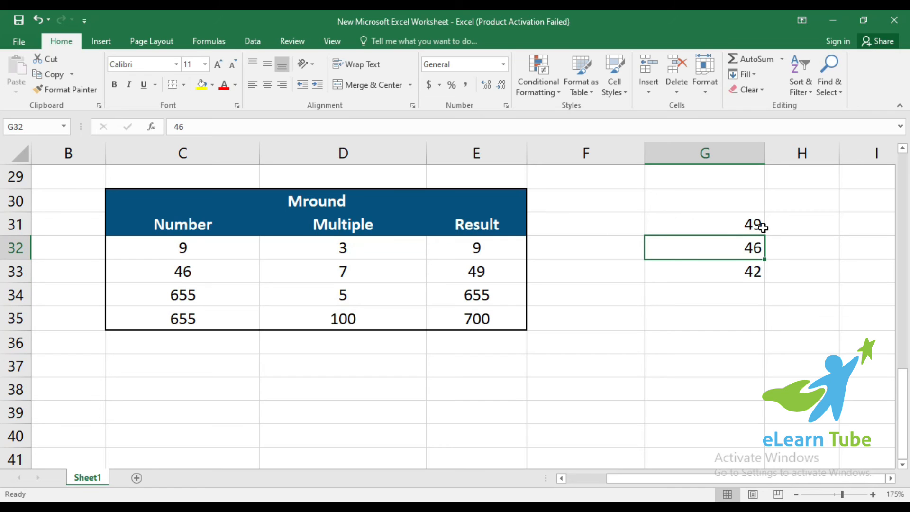
mouse_move(744, 246)
mouse_down()
mouse_move(747, 225)
mouse_move(747, 248)
mouse_up()
click(812, 245)
click(742, 230)
click(747, 251)
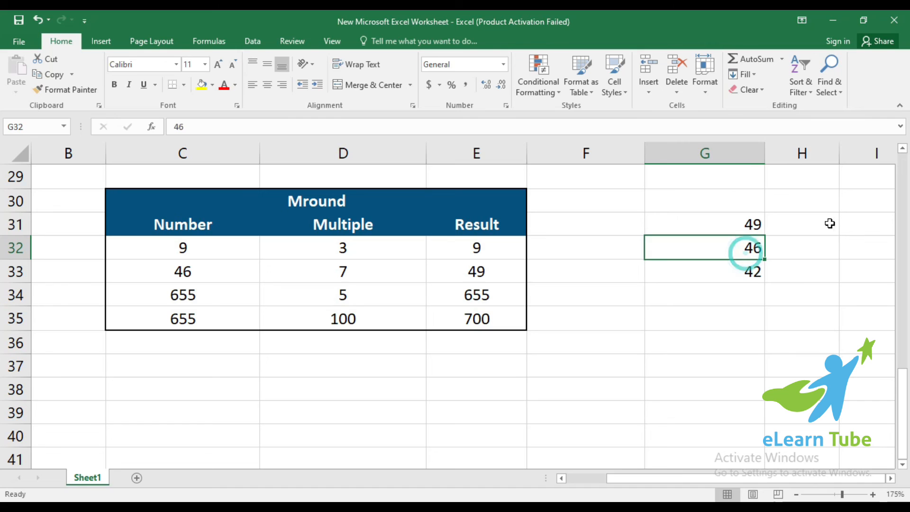
click(828, 224)
text(3)
key(Return)
Note the difference between 46 and 42, 4, in H33 beside the 42
click(730, 243)
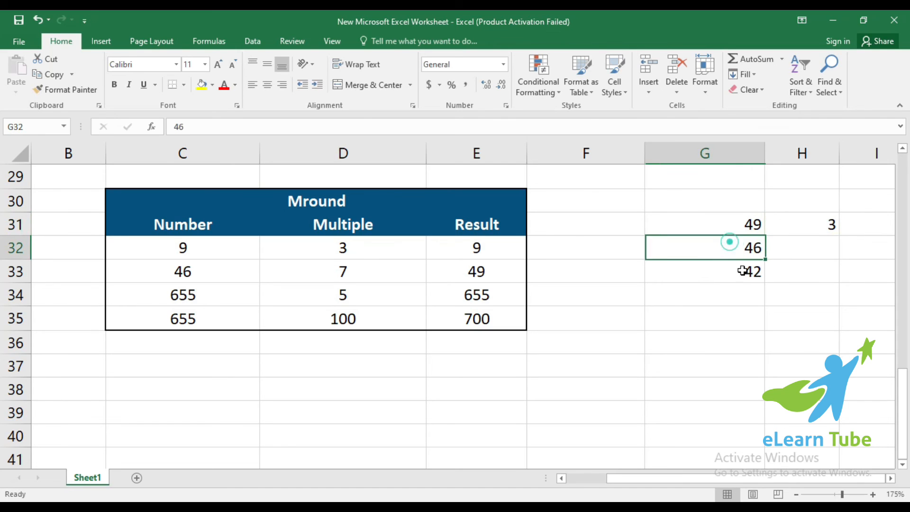
shift+click(743, 273)
click(815, 271)
text(4)
key(Return)
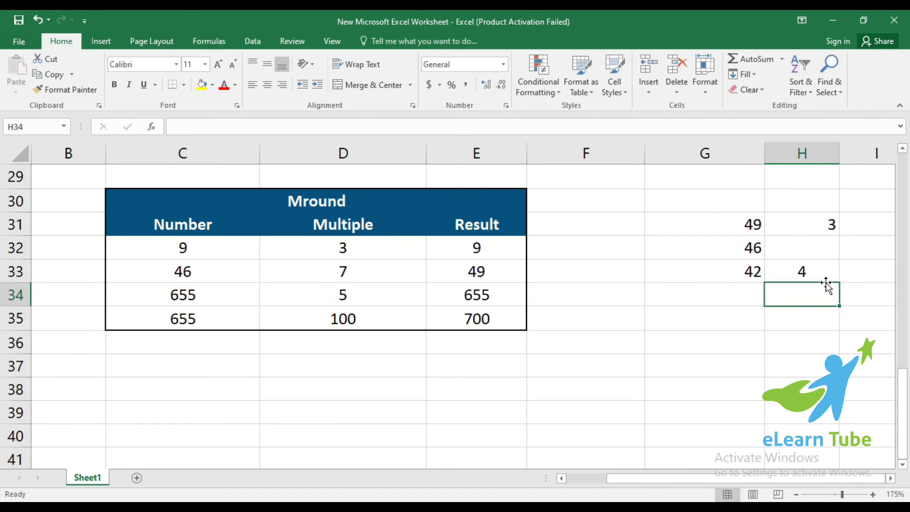
Compare the noted differences and neighbouring multiples in G31:H33 with row 33's Mround result in E33
click(826, 233)
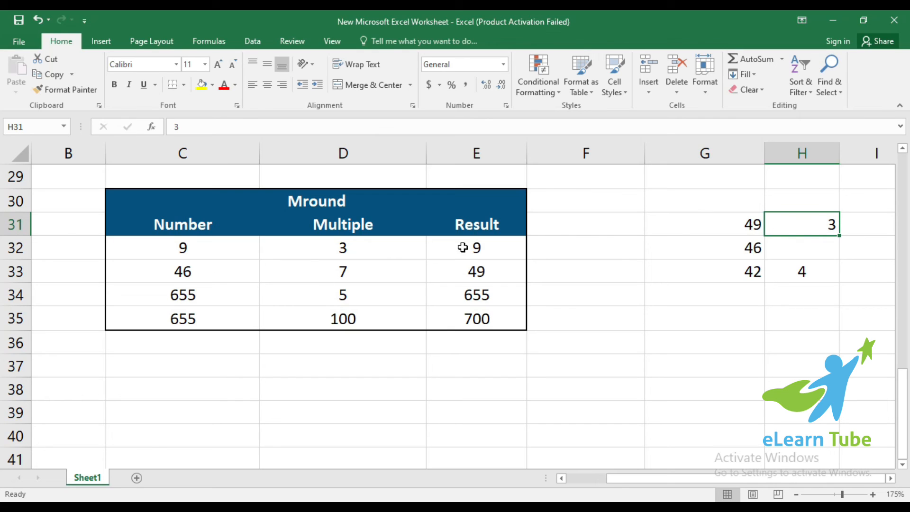
click(751, 225)
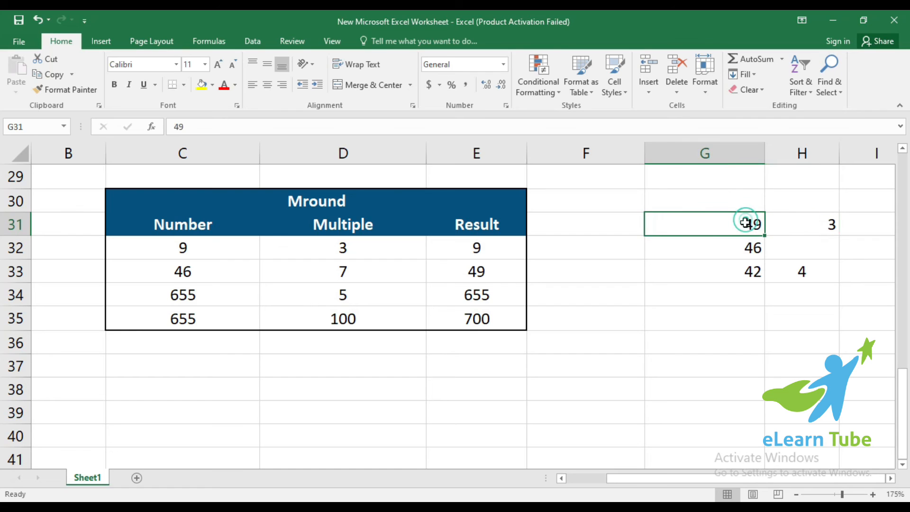
click(476, 267)
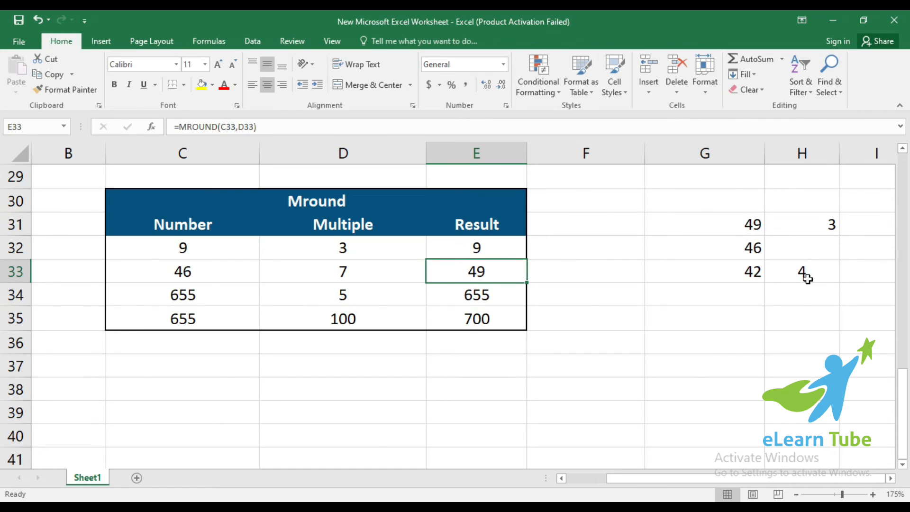
click(826, 221)
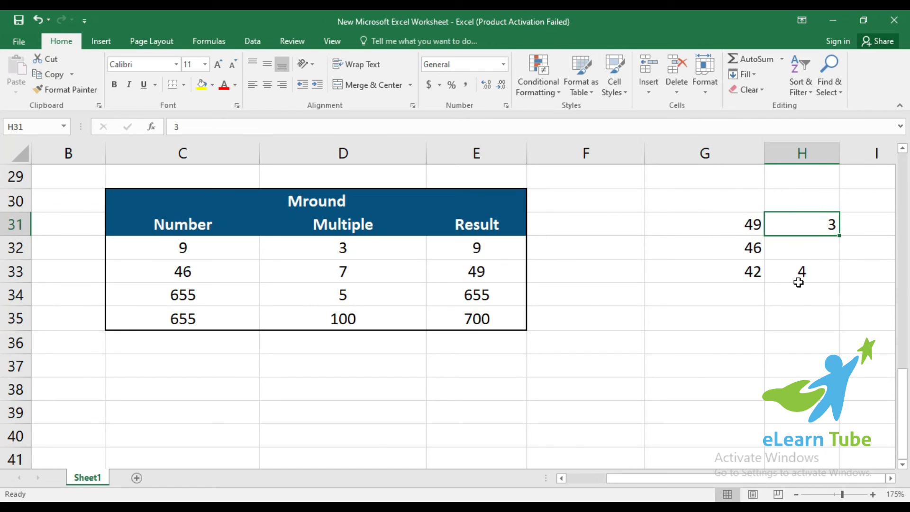
drag(733, 225, 691, 249)
click(501, 273)
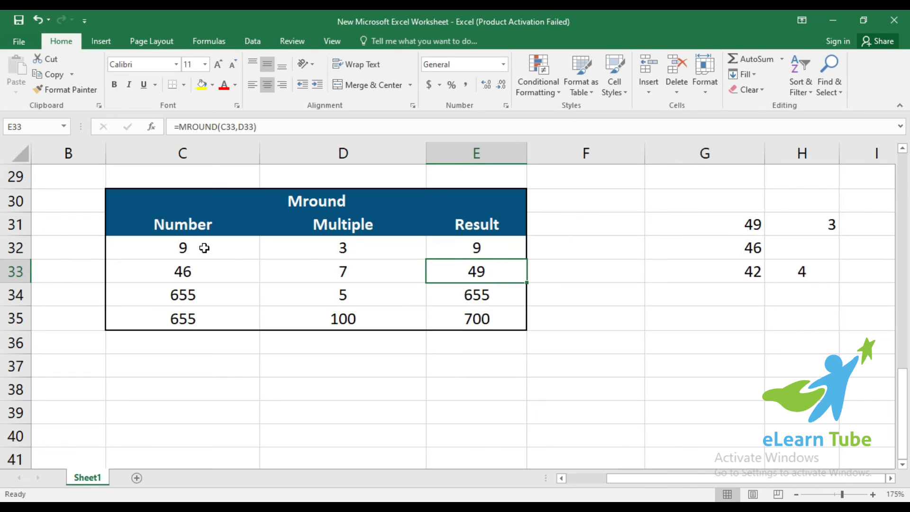
drag(757, 232, 752, 242)
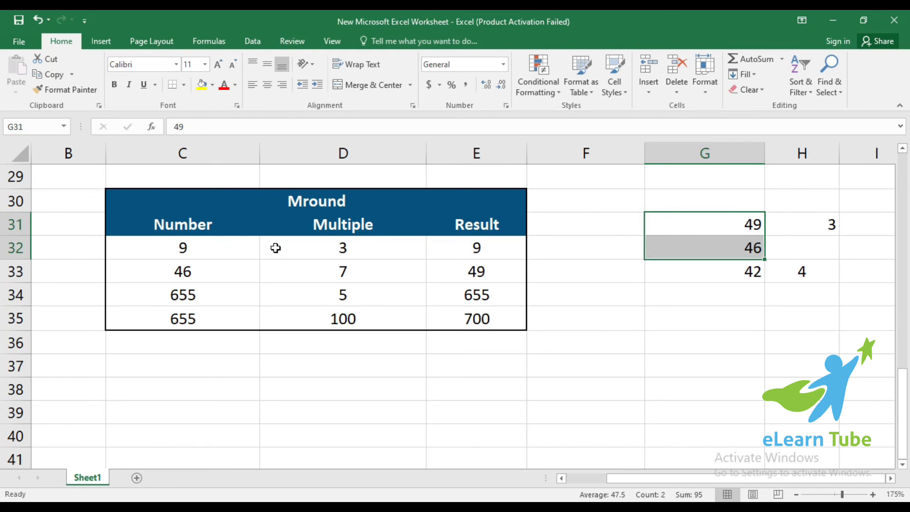
Compare row 32's number and multiple in C32 and D32 with the Mround result in E32
click(214, 247)
click(362, 245)
click(223, 245)
click(350, 240)
click(167, 253)
click(241, 247)
click(368, 253)
click(228, 256)
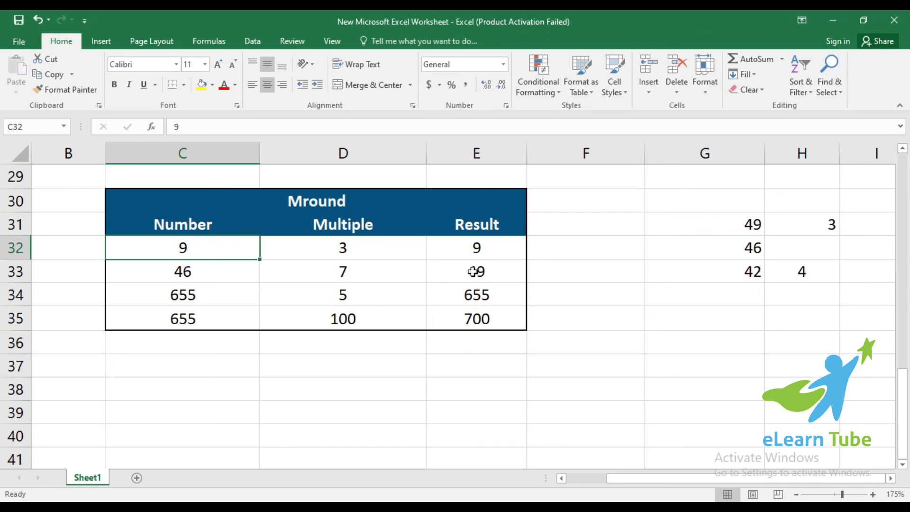
click(481, 255)
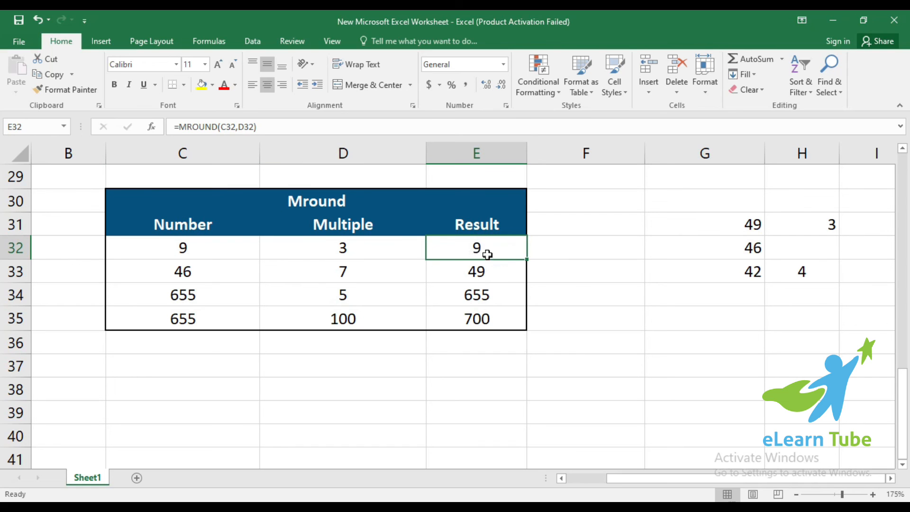
click(138, 243)
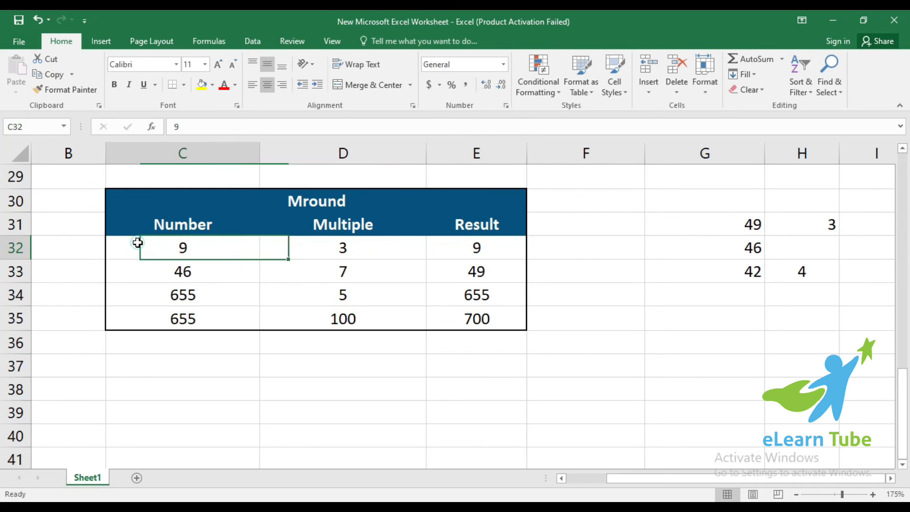
click(489, 244)
click(183, 250)
click(451, 258)
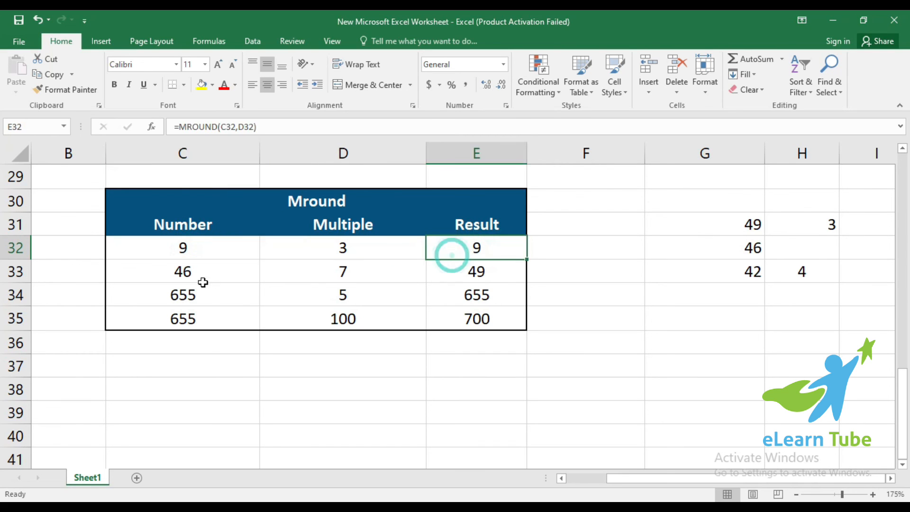
Recheck row 33's number and multiple against the notes in columns G and H and the result in E33
click(199, 275)
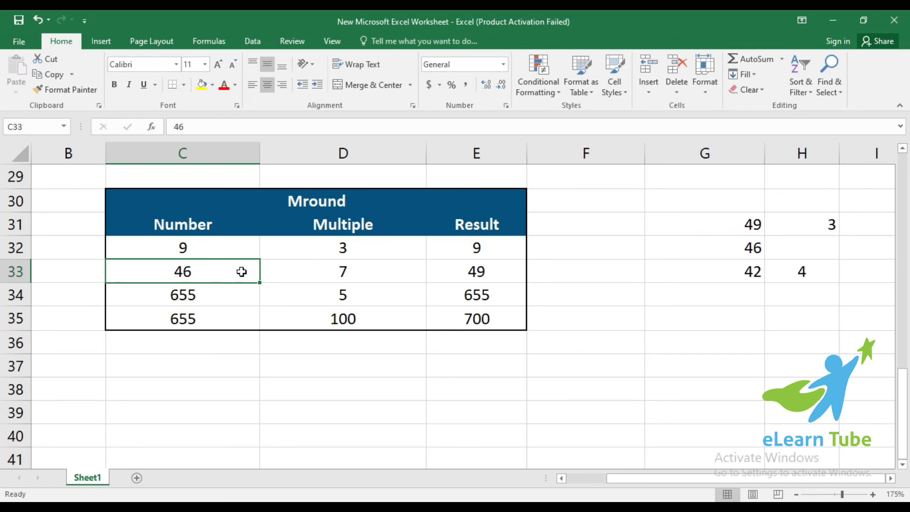
click(330, 276)
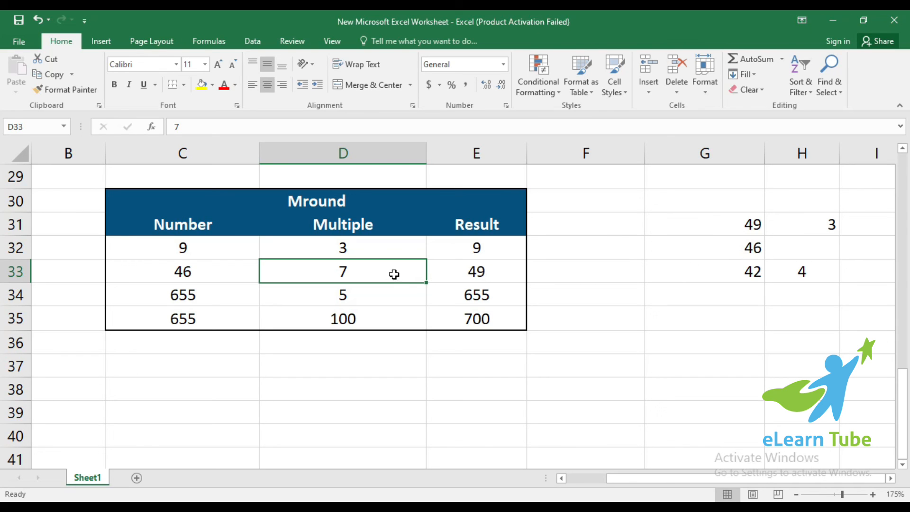
click(758, 242)
shift+click(754, 228)
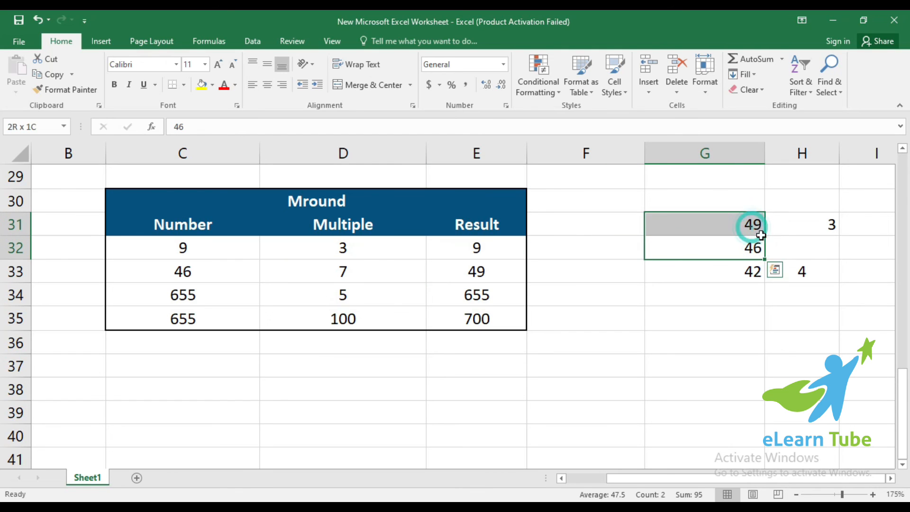
click(751, 266)
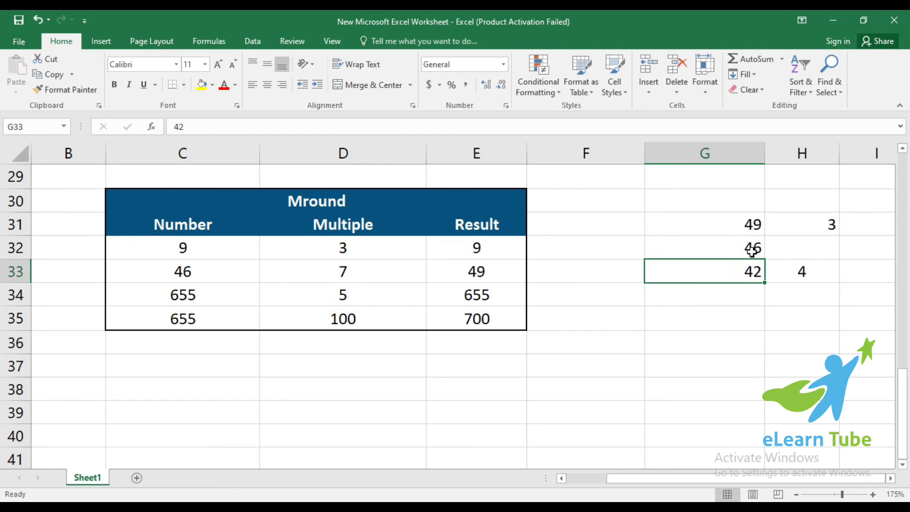
shift+click(752, 250)
click(817, 273)
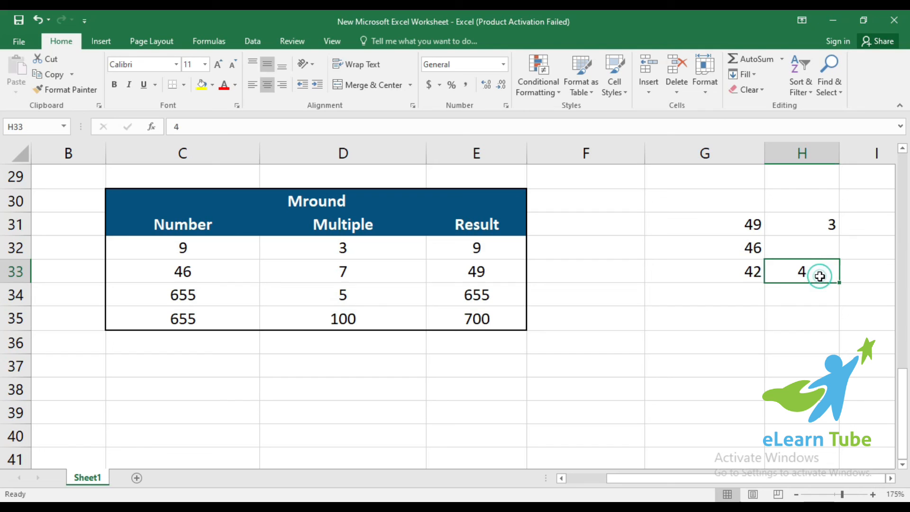
click(816, 232)
click(773, 243)
click(728, 232)
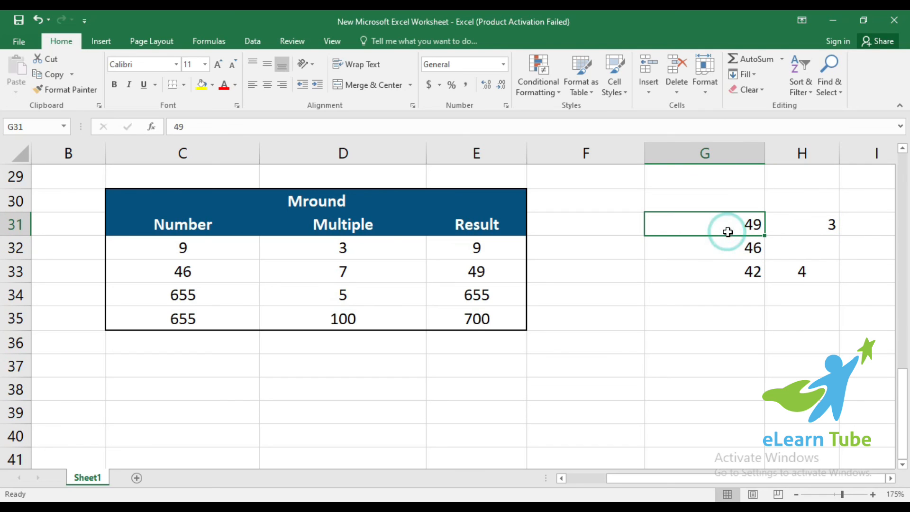
click(489, 271)
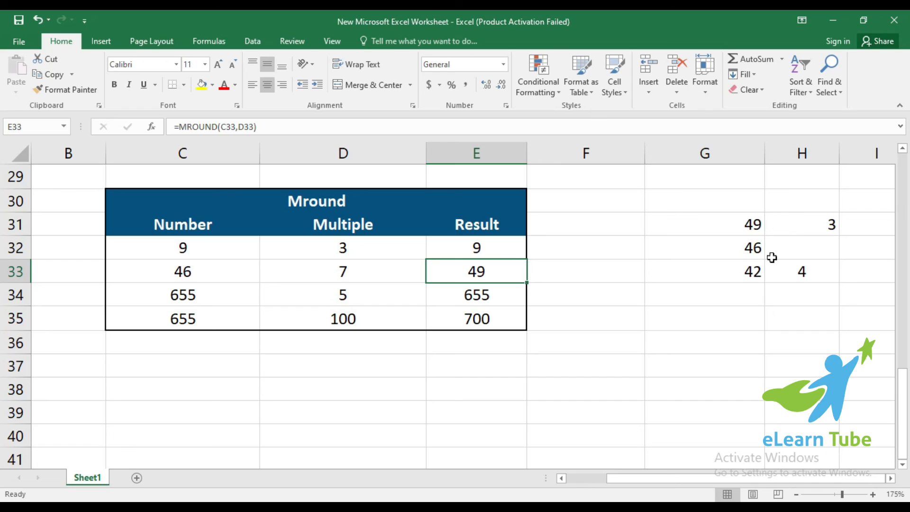
Clear the scratch notes from G31:H33
drag(750, 224, 768, 272)
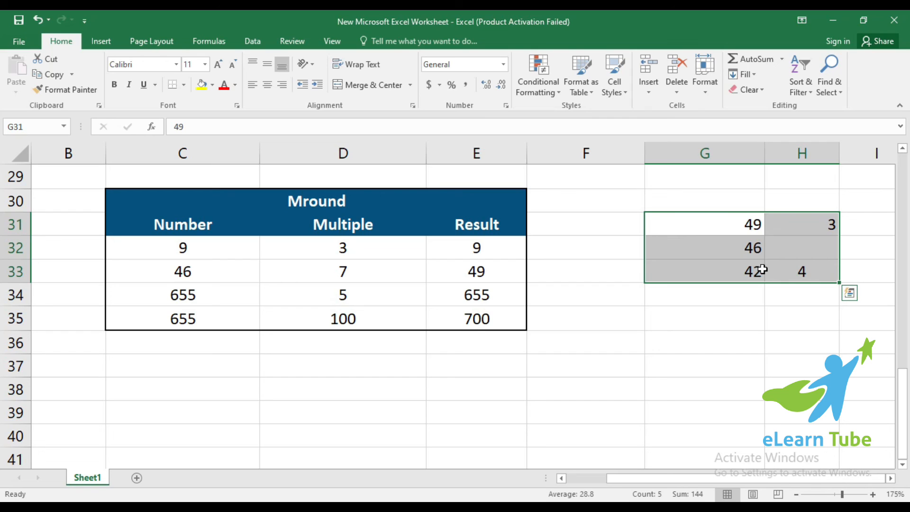
key(Delete)
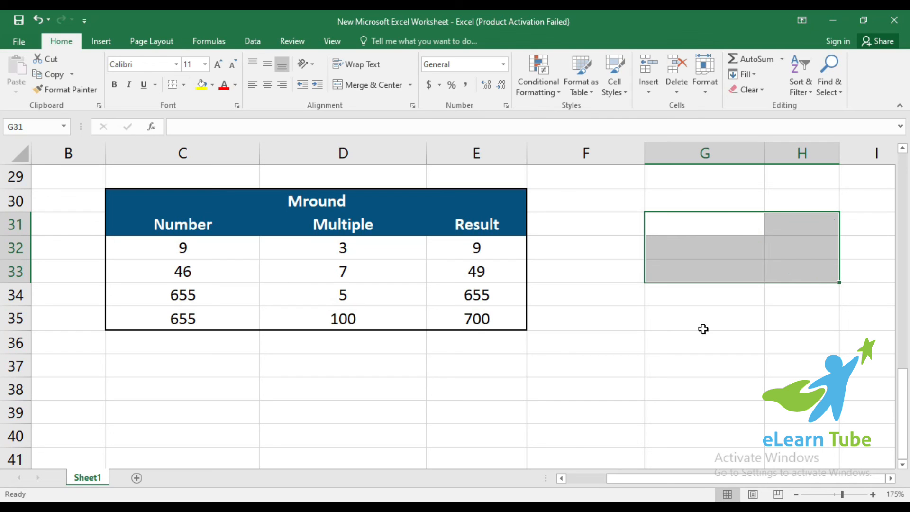
Examine row 34's number and multiple in C34 and D34 together with the Mround result in E34
click(212, 322)
click(404, 313)
click(331, 300)
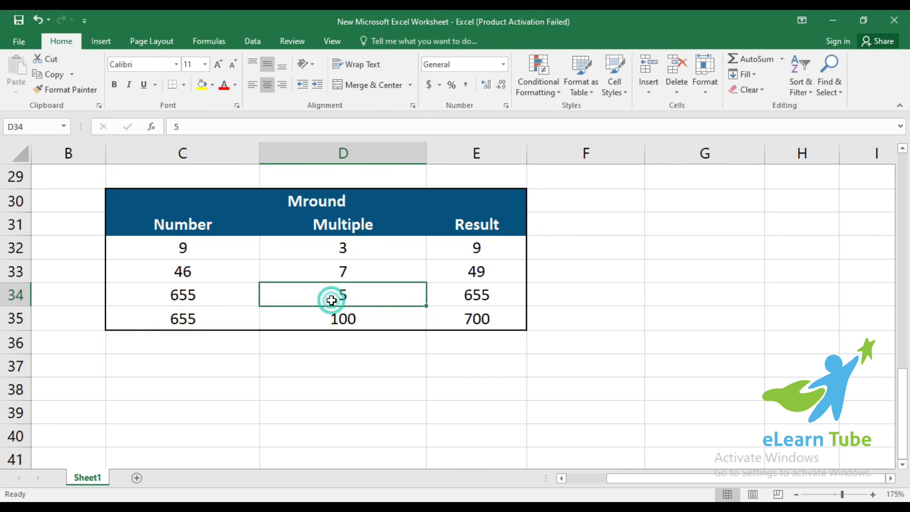
click(199, 300)
click(340, 298)
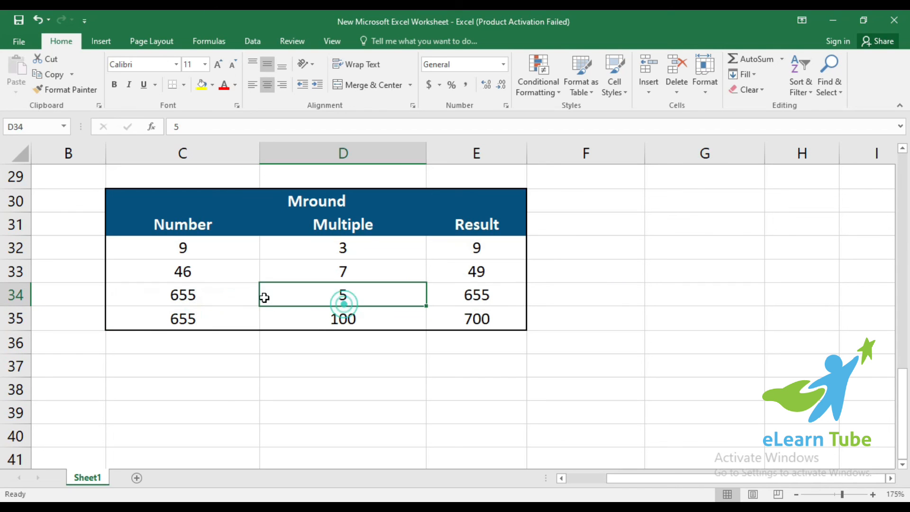
drag(220, 298, 285, 306)
click(488, 298)
scroll(498, 318, down, 1)
scroll(427, 325, up, 1)
Examine row 35's number and multiple in C35 and D35 together with the Mround result in E35
click(370, 313)
shift+click(188, 326)
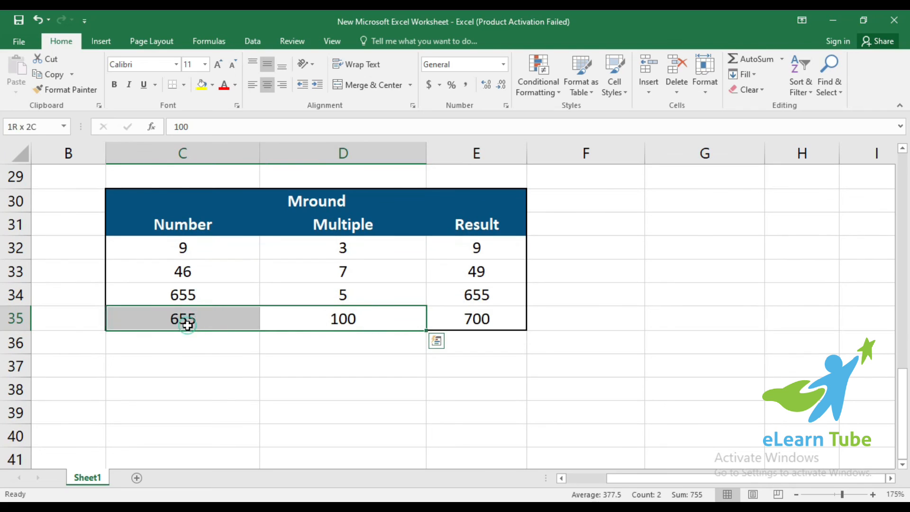
click(330, 324)
click(493, 314)
click(413, 315)
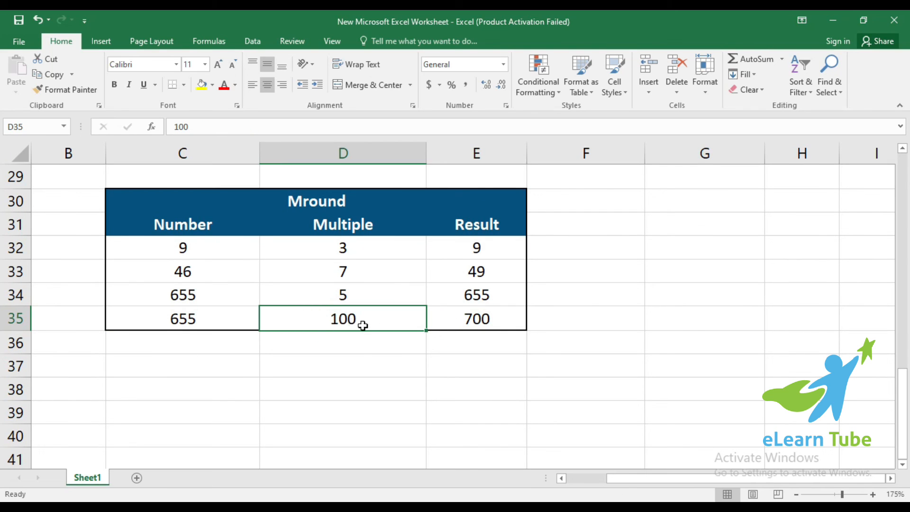
Note row 35's number between its neighbouring multiples of 100 in column G: 600 in G32, 655 in G33 and 700 in G34
click(671, 271)
click(667, 240)
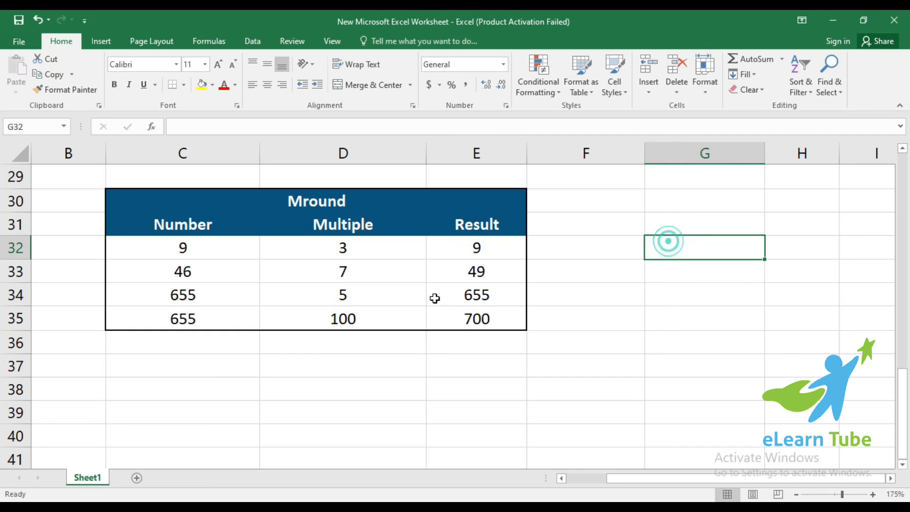
text(6000)
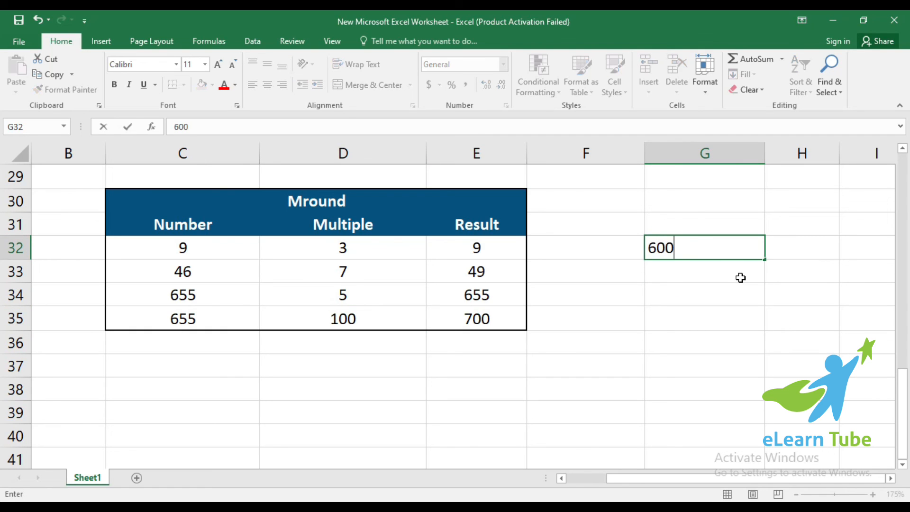
key(Return)
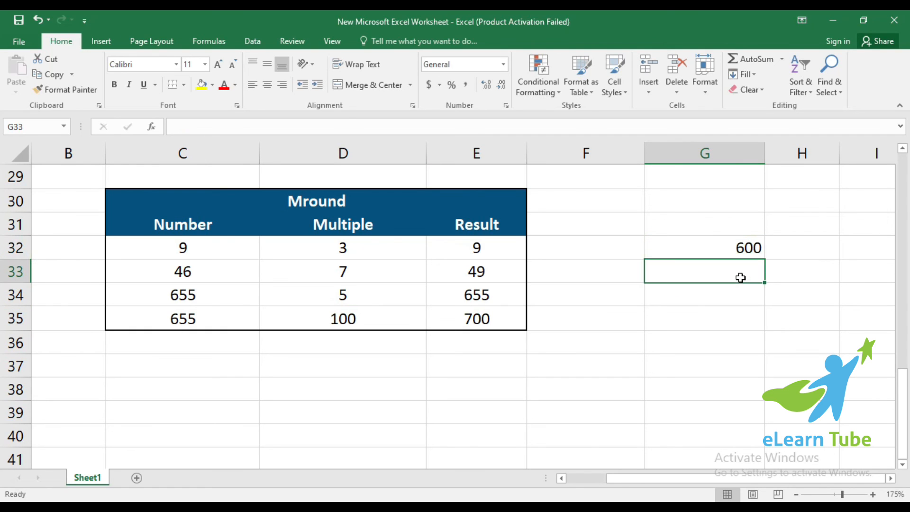
click(202, 318)
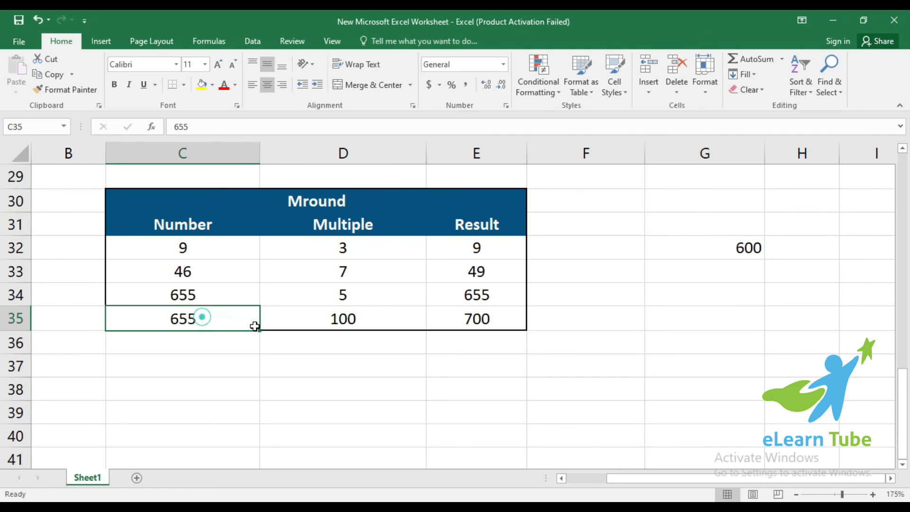
click(721, 273)
text(655)
key(Return)
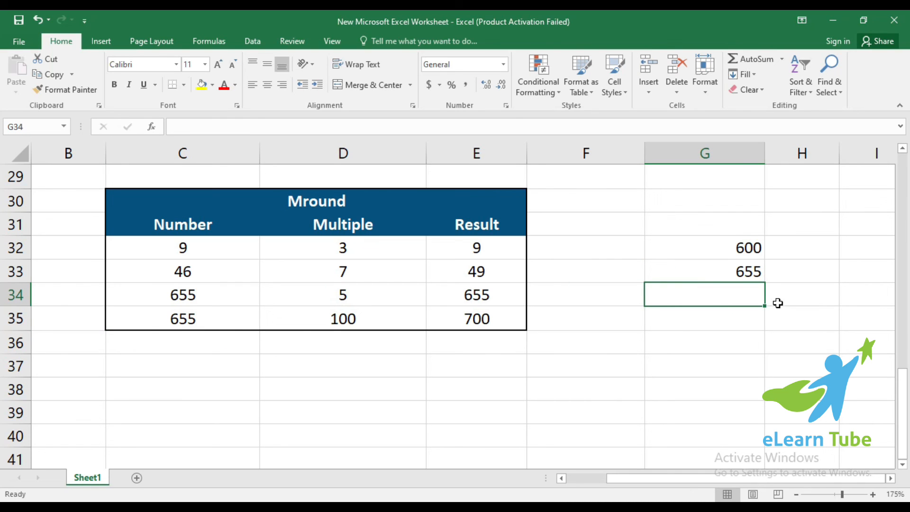
text(700)
key(Return)
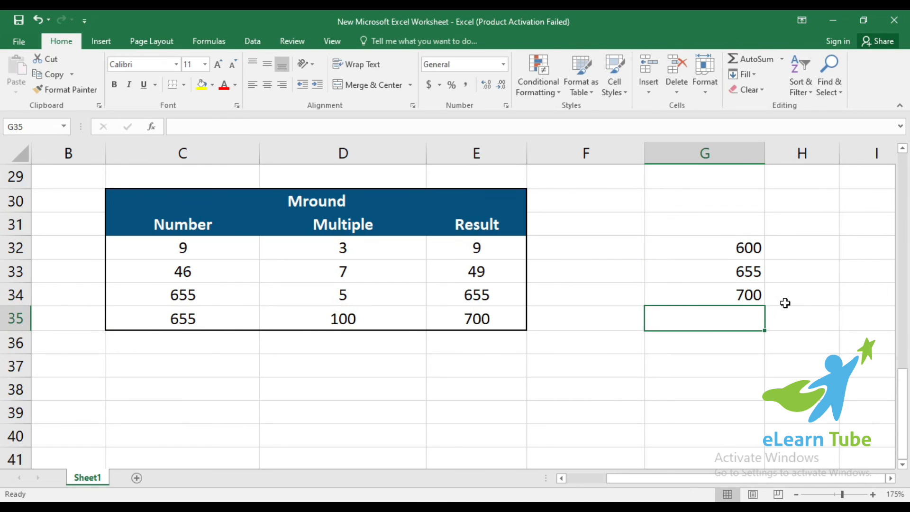
Note the difference between 600 and 655, 55, in H32 beside the 600
click(754, 247)
drag(754, 247, 753, 271)
click(817, 247)
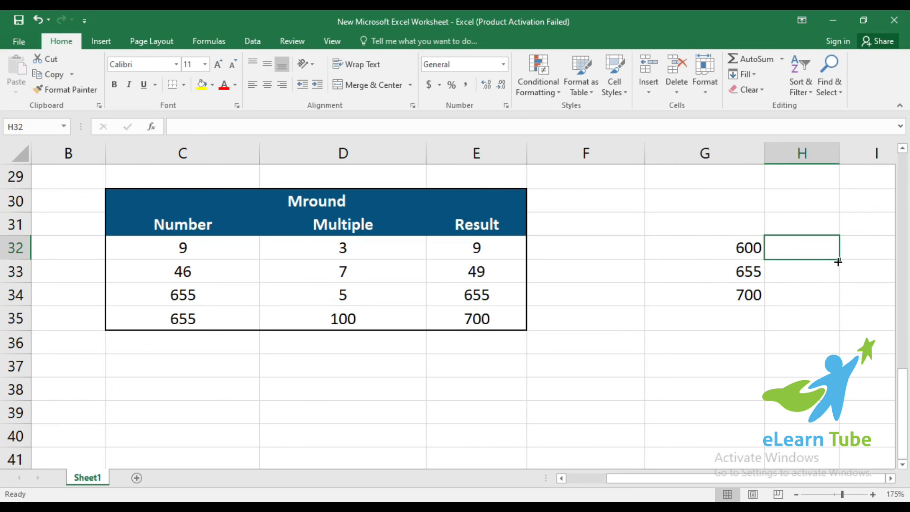
text(55)
click(798, 295)
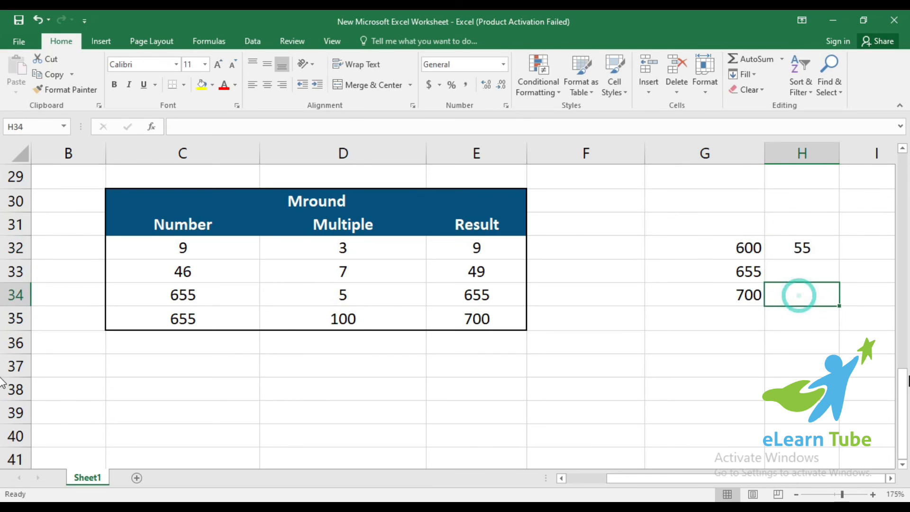
Note the difference between 655 and 700, 45, in H34 beside the 700
drag(754, 275, 756, 296)
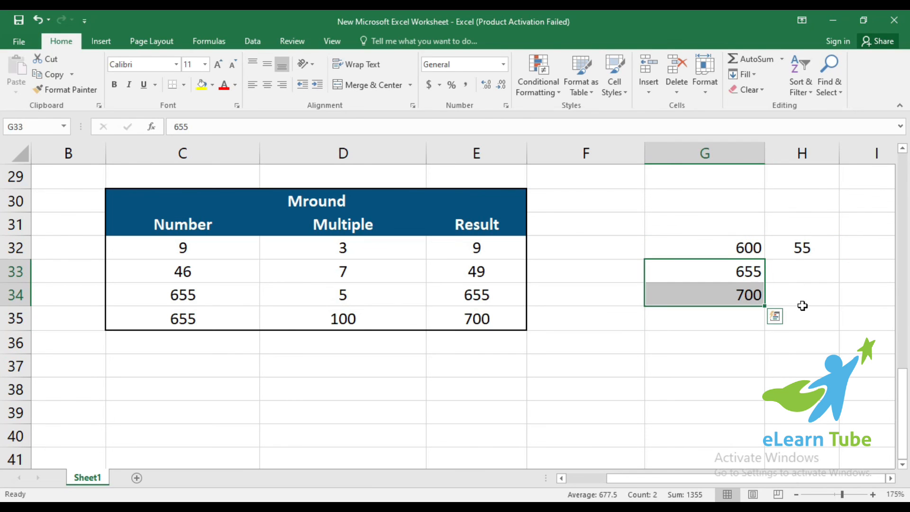
click(806, 296)
text(45)
key(Return)
Compare the differences noted in H32 and H34 for the neighbouring multiples in G32 and G34
click(802, 294)
click(802, 241)
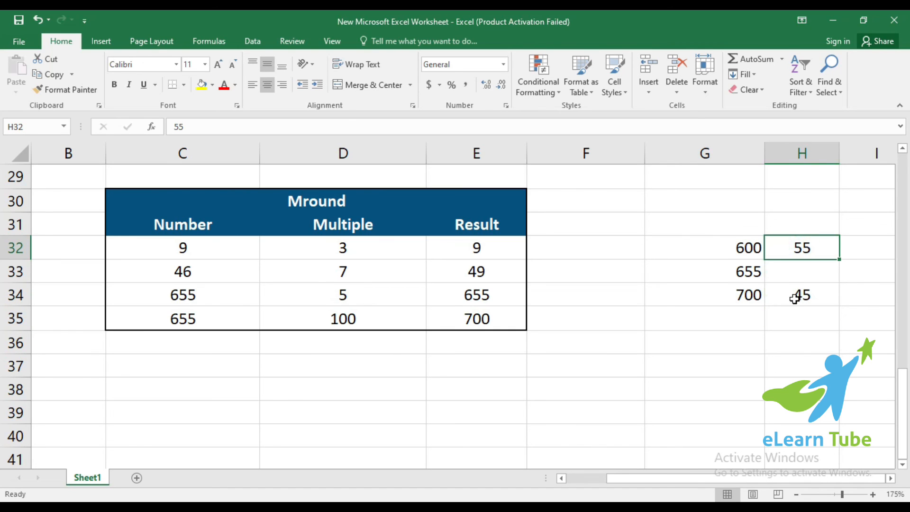
click(751, 292)
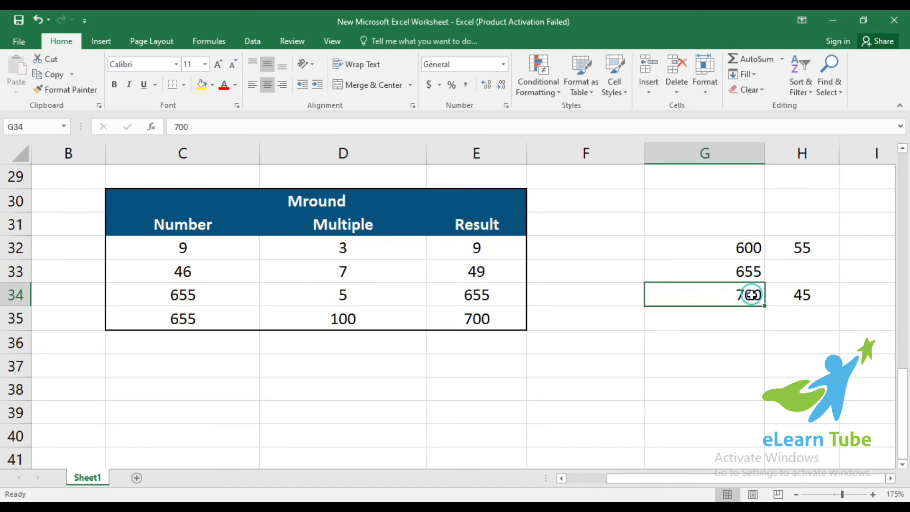
ctrl+click(750, 237)
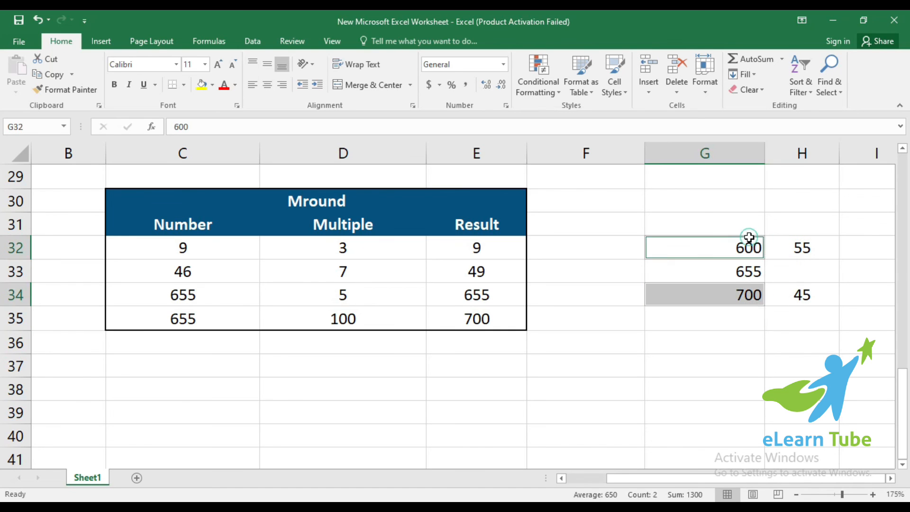
click(747, 296)
click(829, 292)
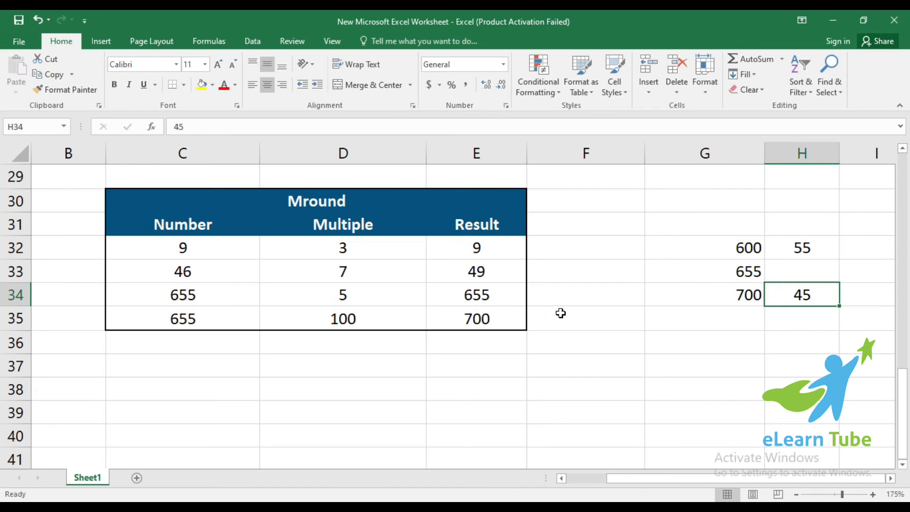
Check the Mround result in E35 against the multiple in D35, the nearer multiple in G34 and its difference in H34
click(504, 315)
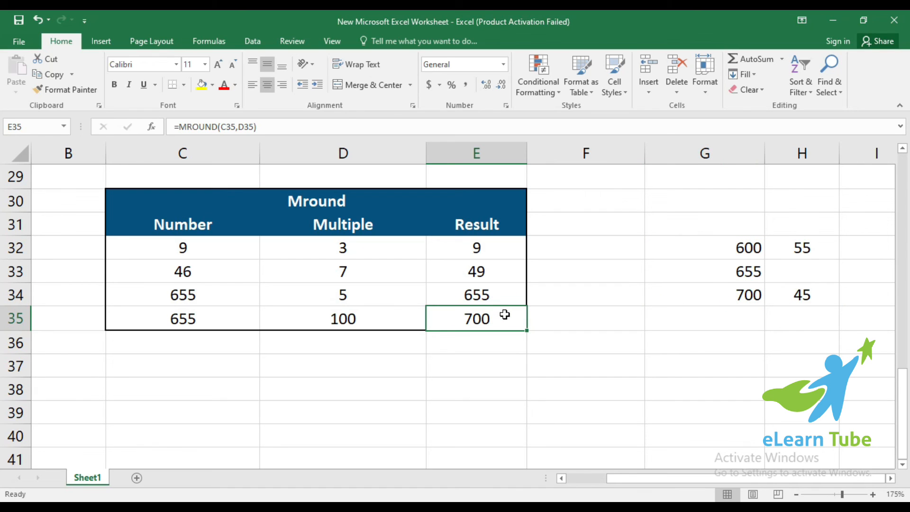
click(736, 294)
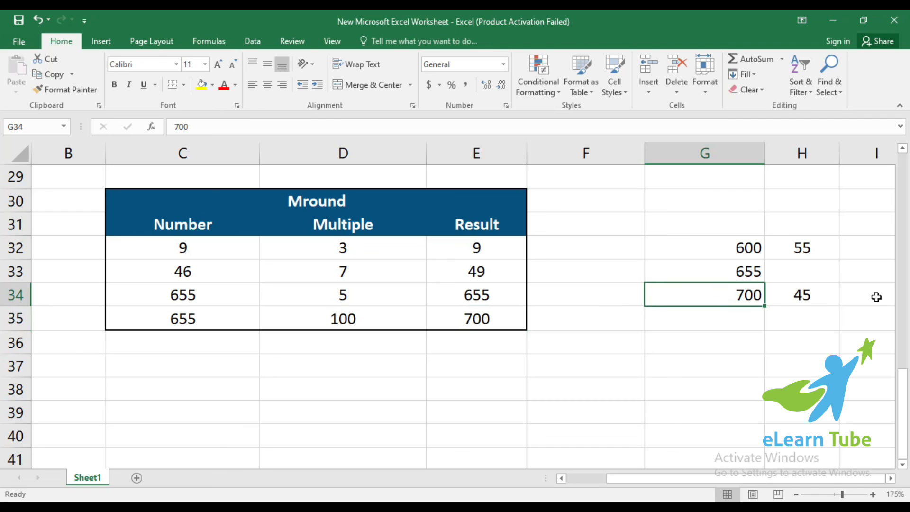
click(365, 326)
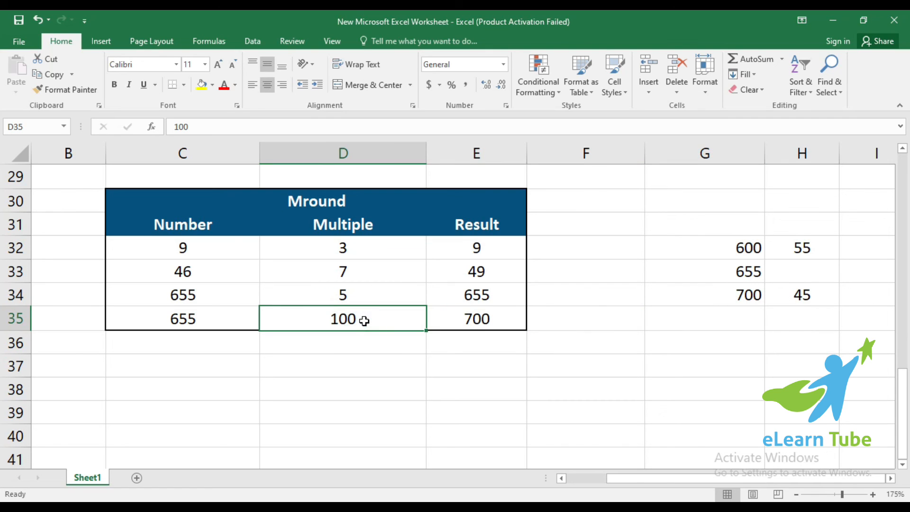
click(737, 302)
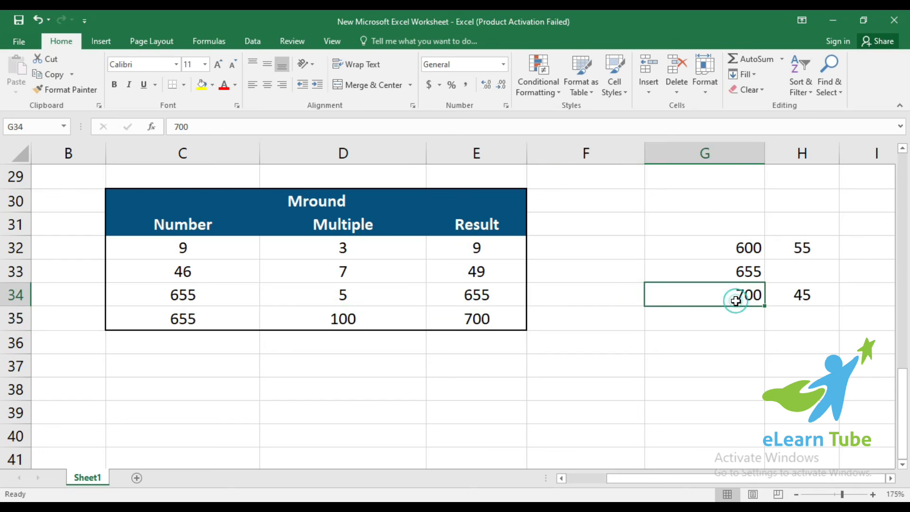
click(803, 296)
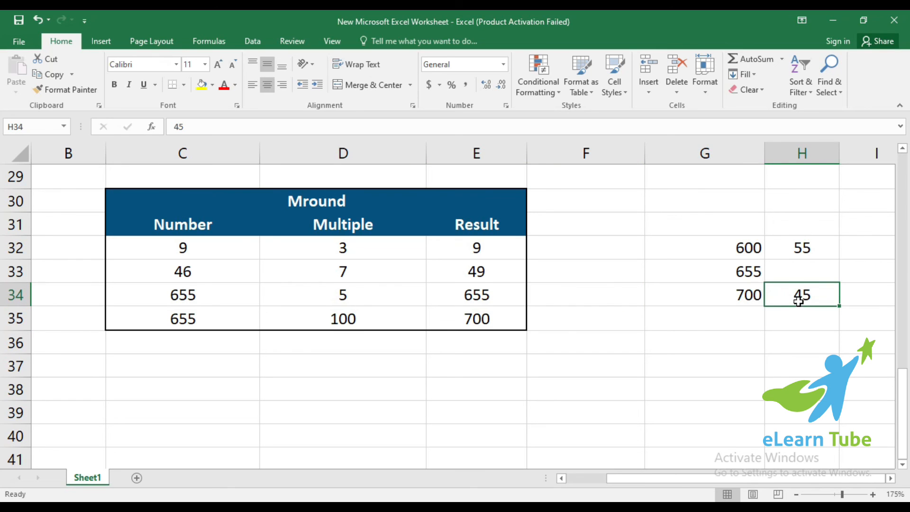
click(506, 323)
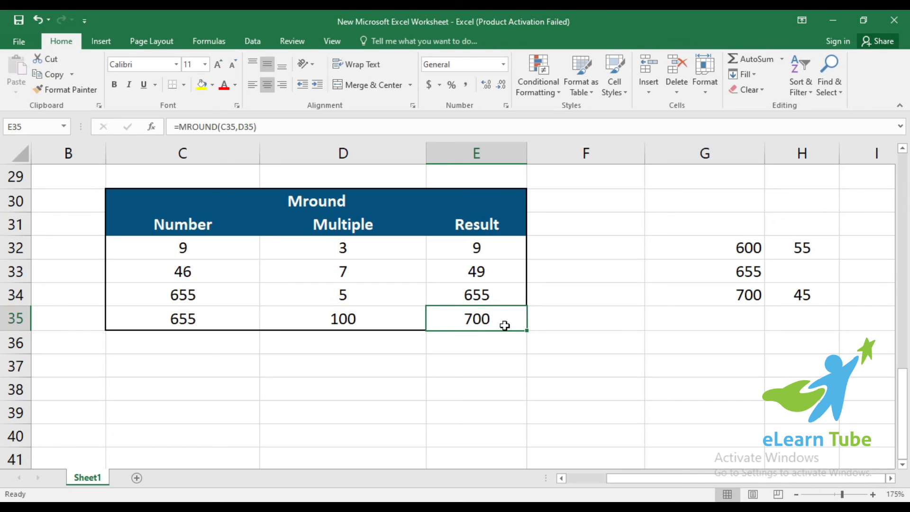
Clear the side notes in columns G and H beside the Mround table
drag(728, 224, 793, 309)
key(Delete)
click(692, 347)
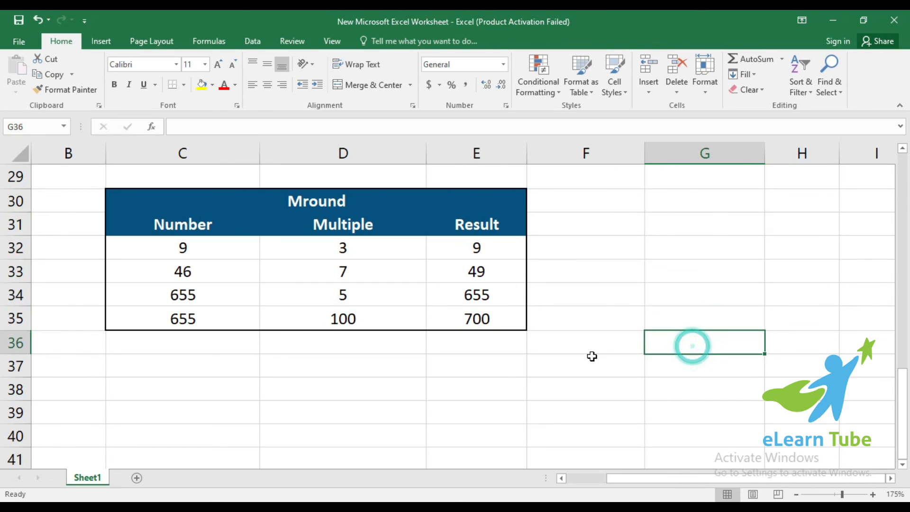